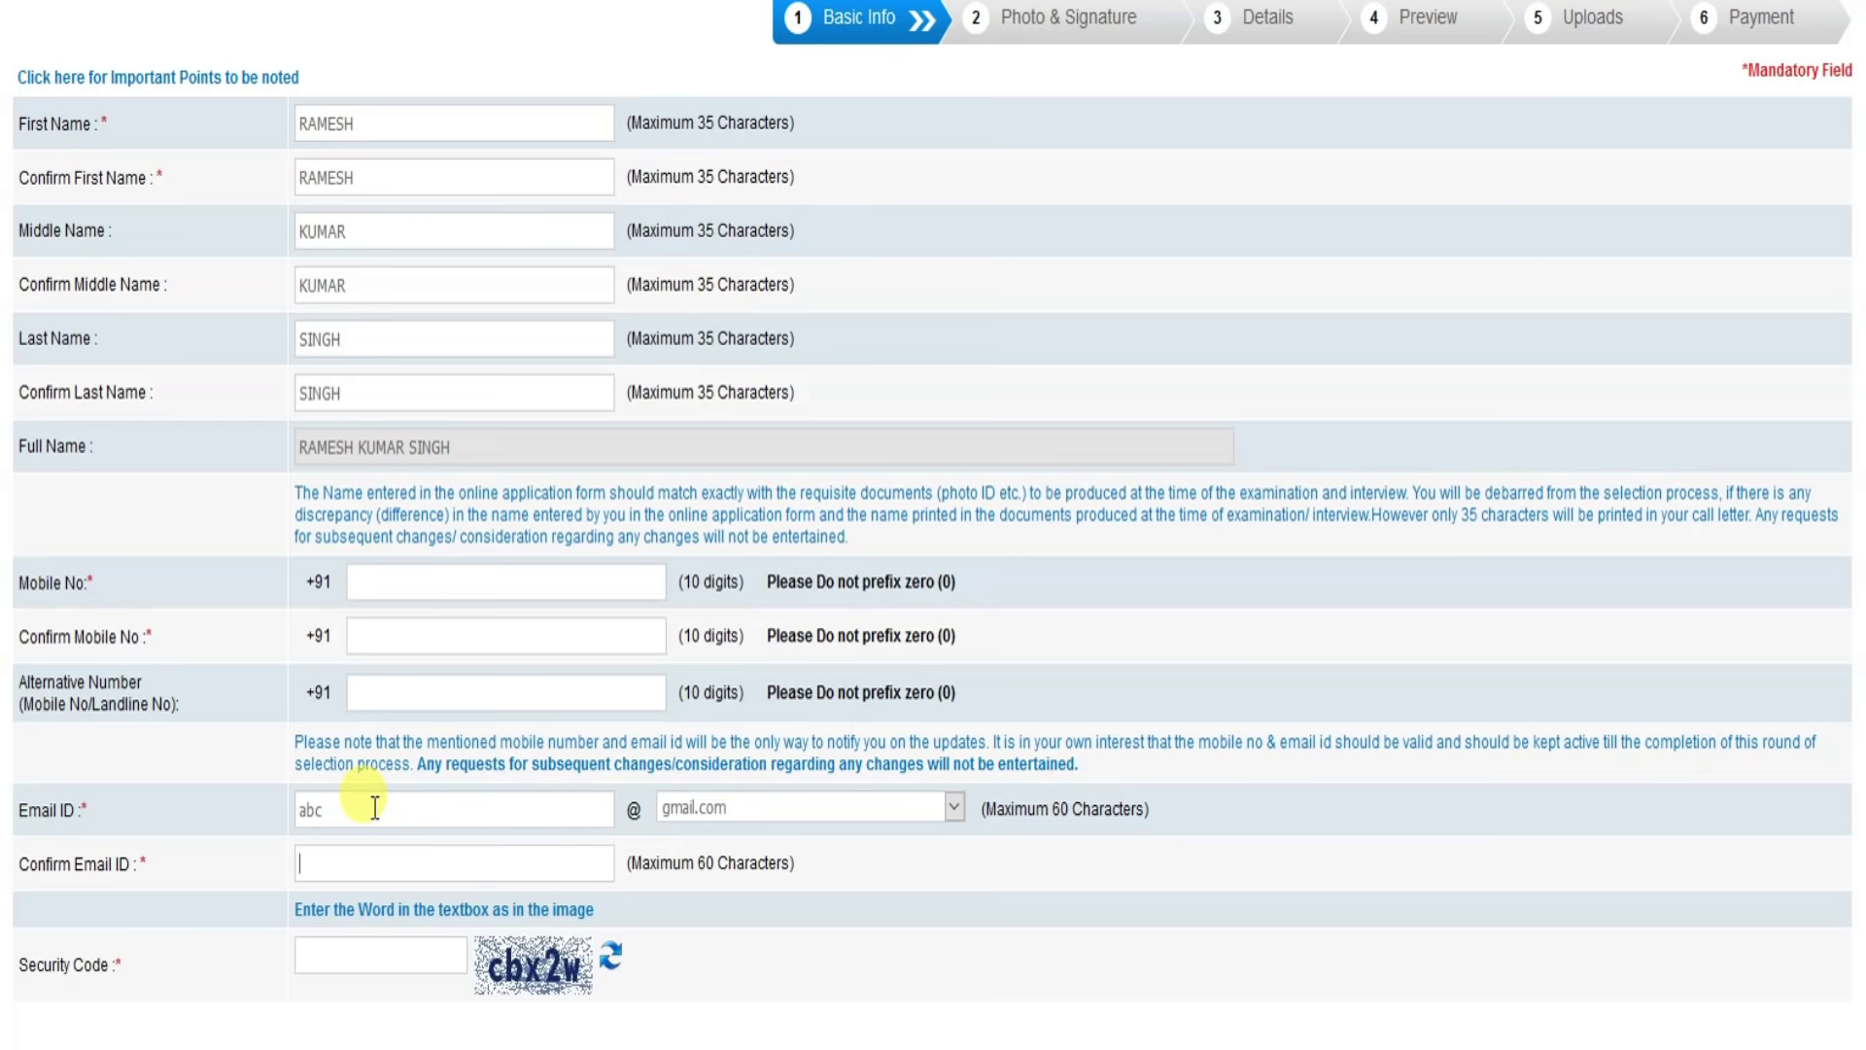
Step: Keep gmail.com as the email domain and enter the email ID in Confirm Email ID
scroll(797, 912, "down", 2)
left_click(731, 655)
left_click(731, 655)
left_click(338, 696)
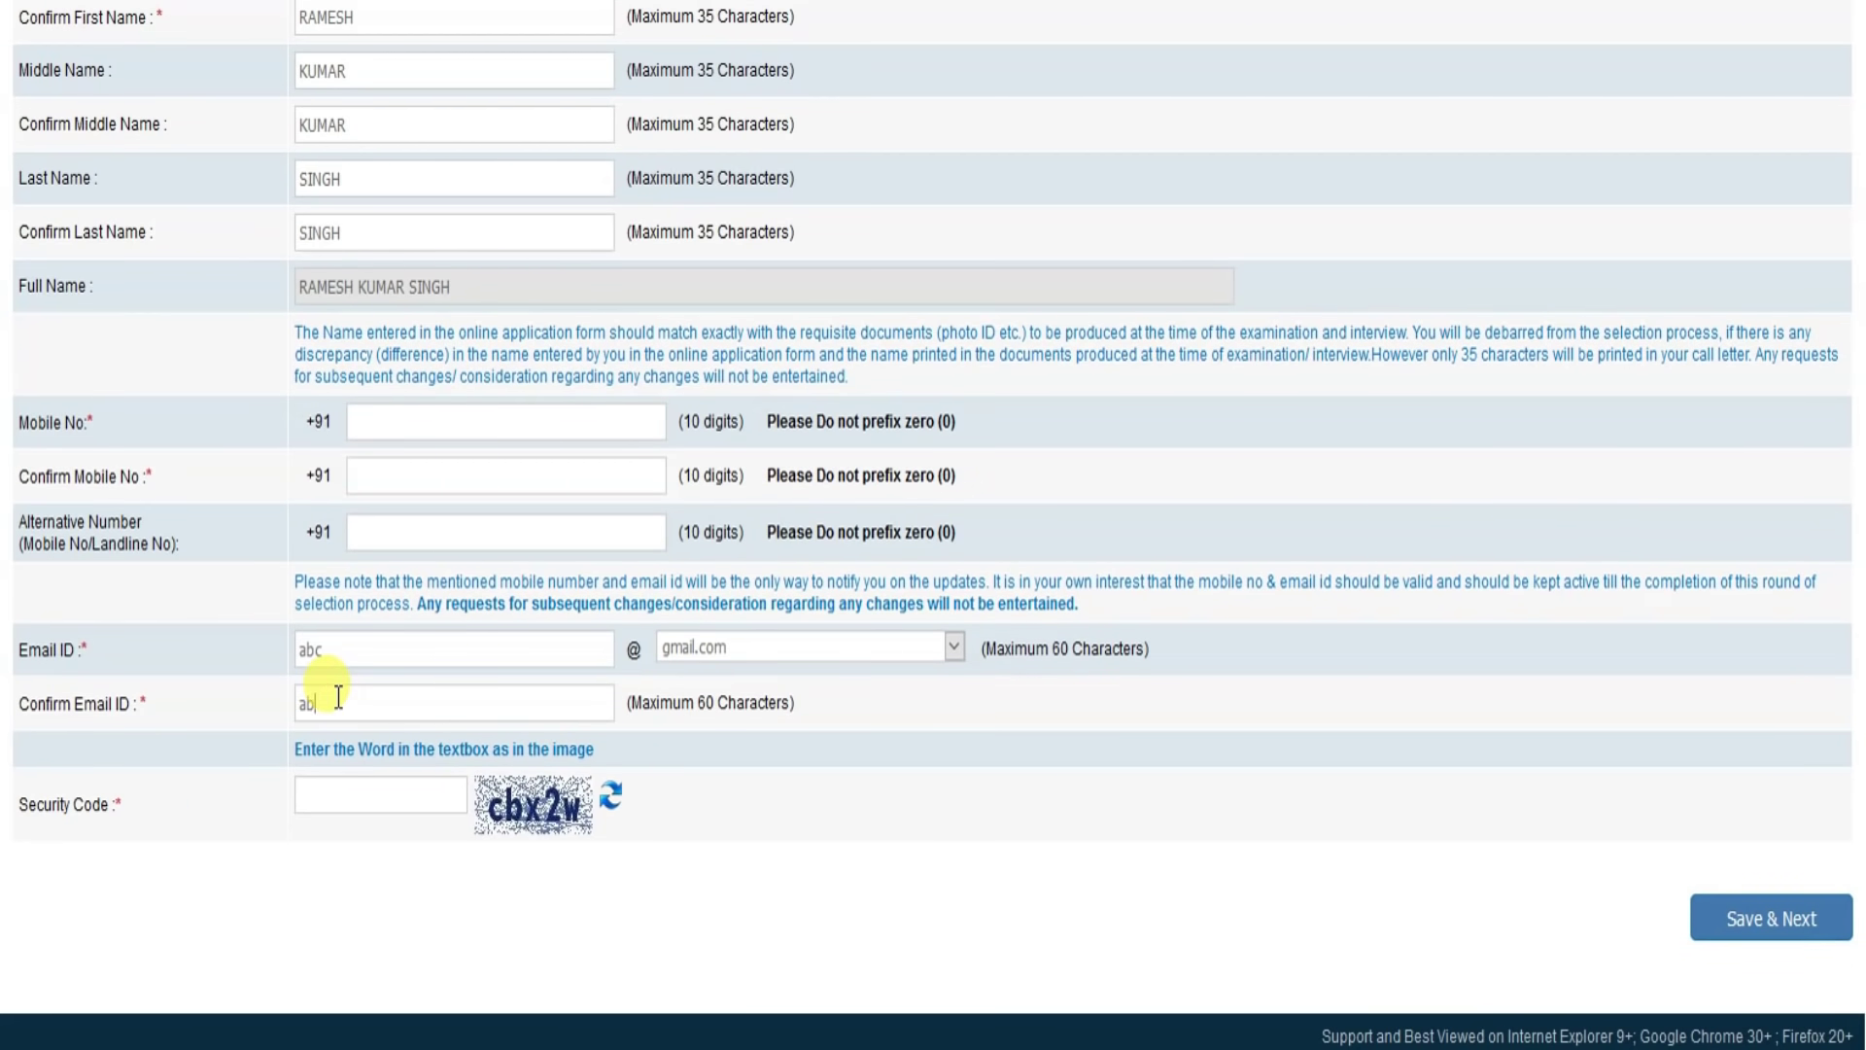
type("cbx2w")
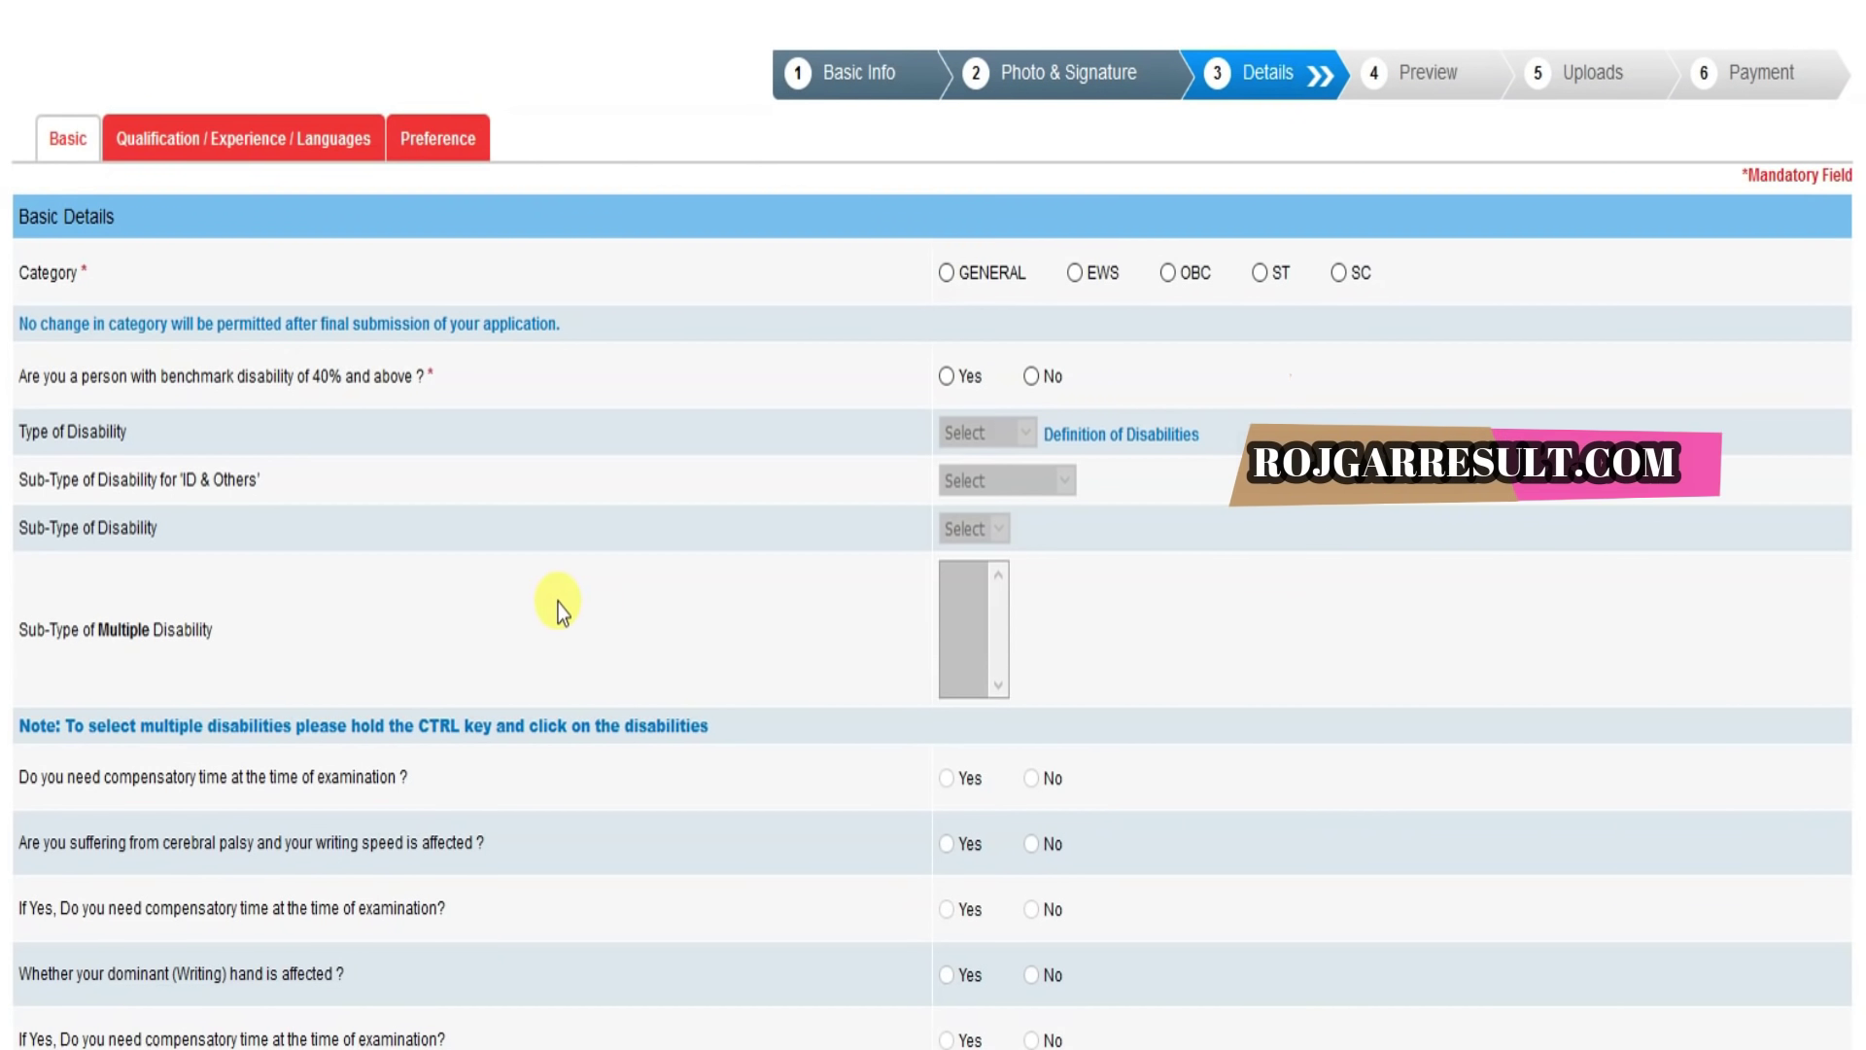
Step: Choose the GENERAL category and answer No to 1984 riots, Ex-Serviceman and Disabled Ex-Serviceman
left_click(943, 276)
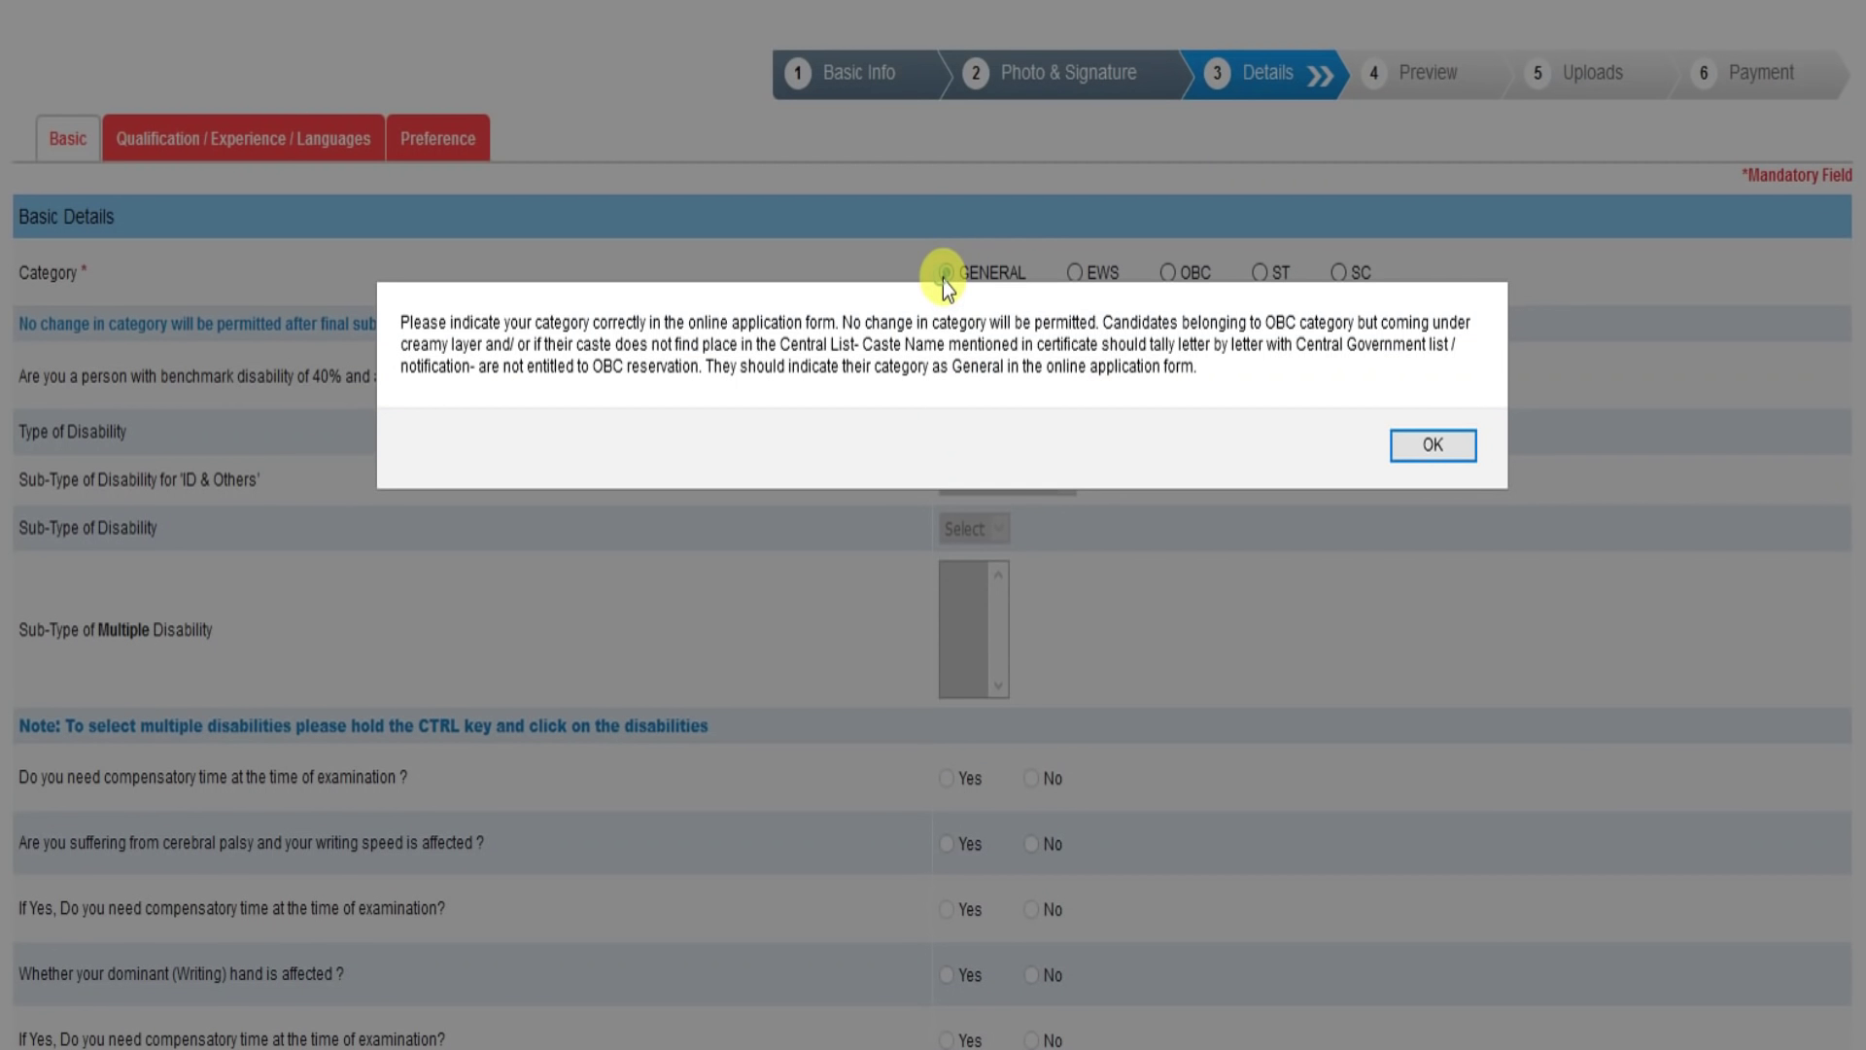
left_click(1432, 446)
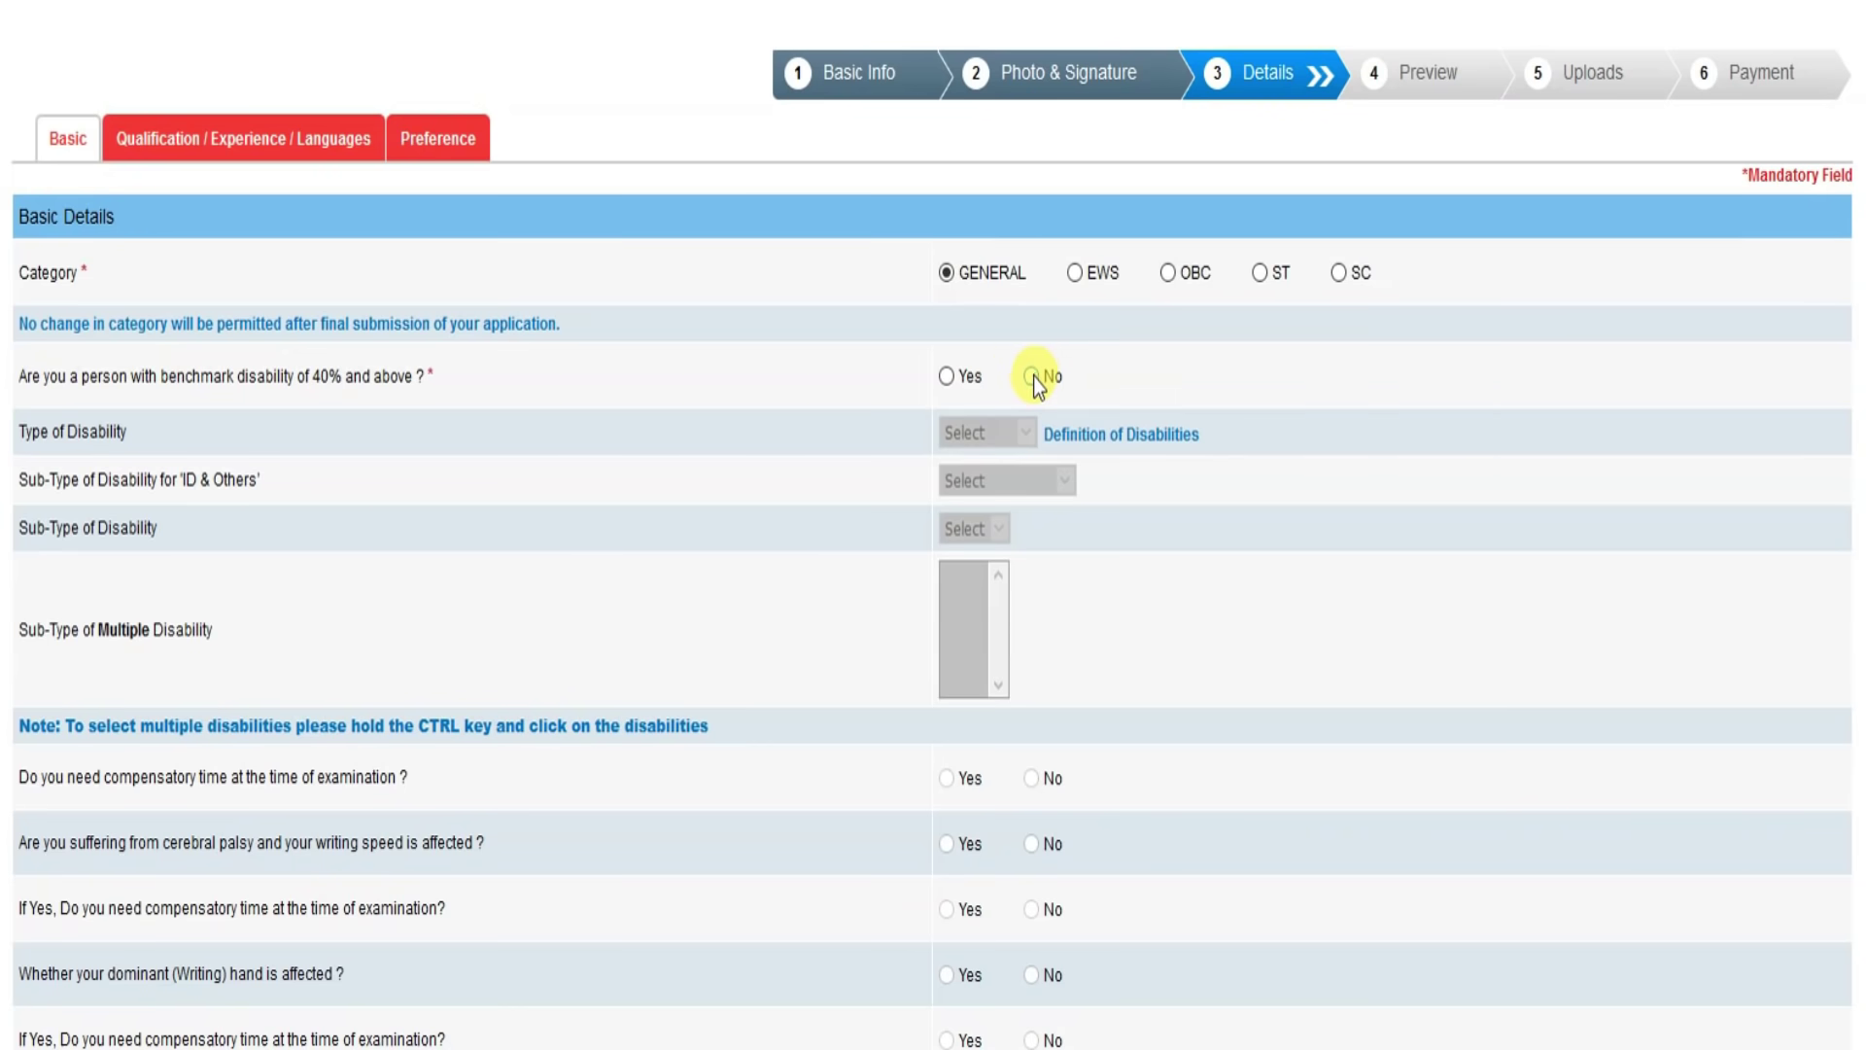
scroll(760, 622, "down", 7)
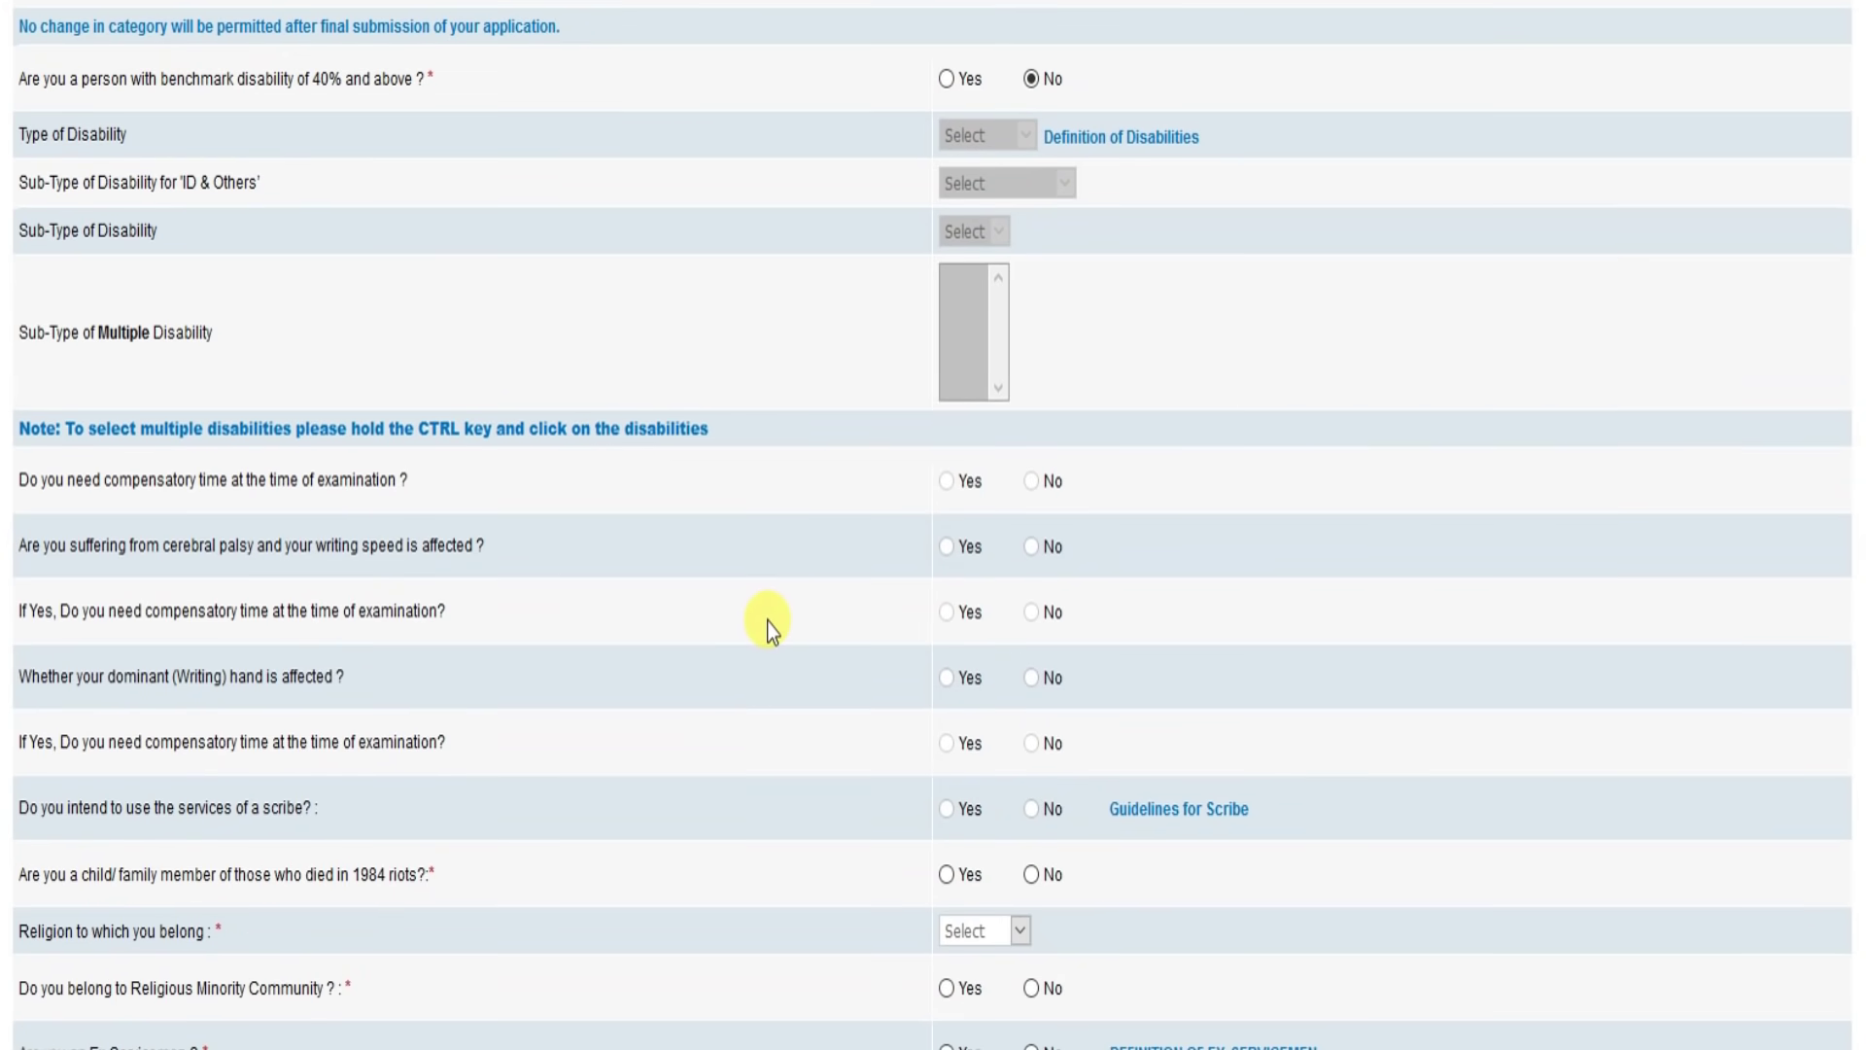
scroll(797, 622, "down", 1)
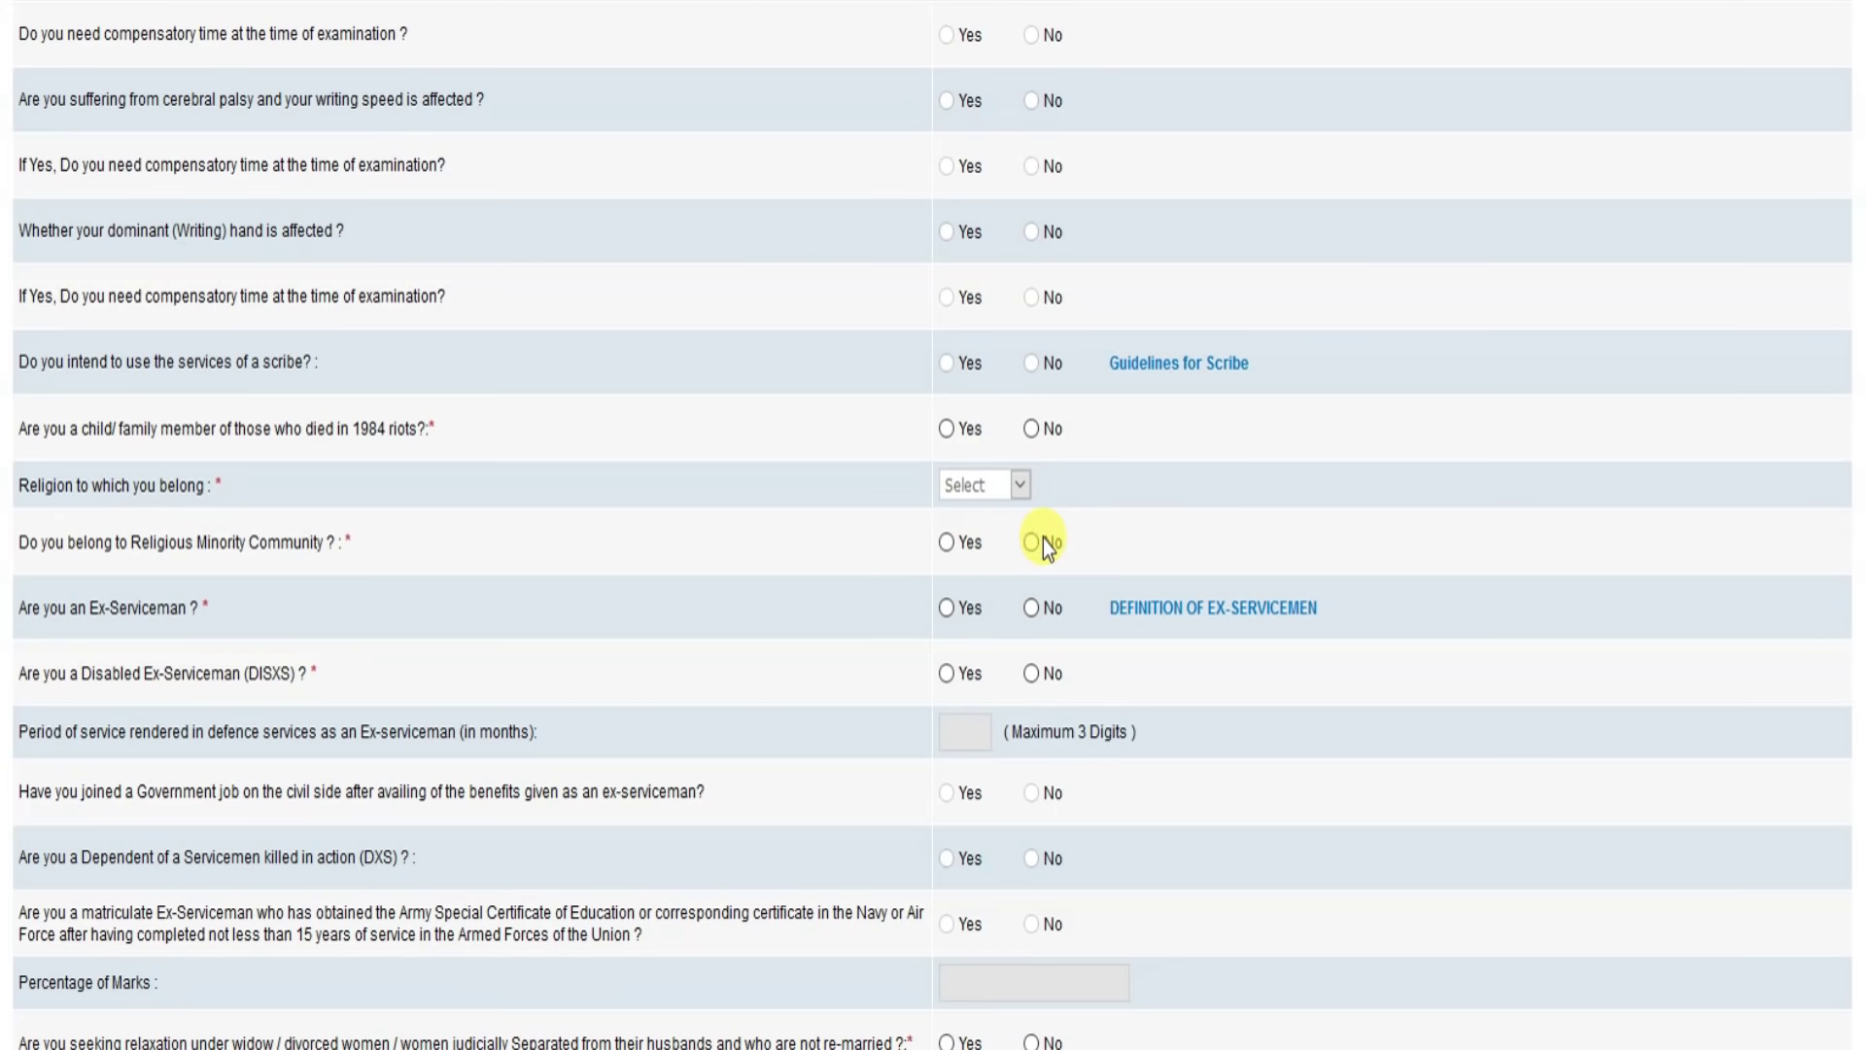
left_click(1032, 431)
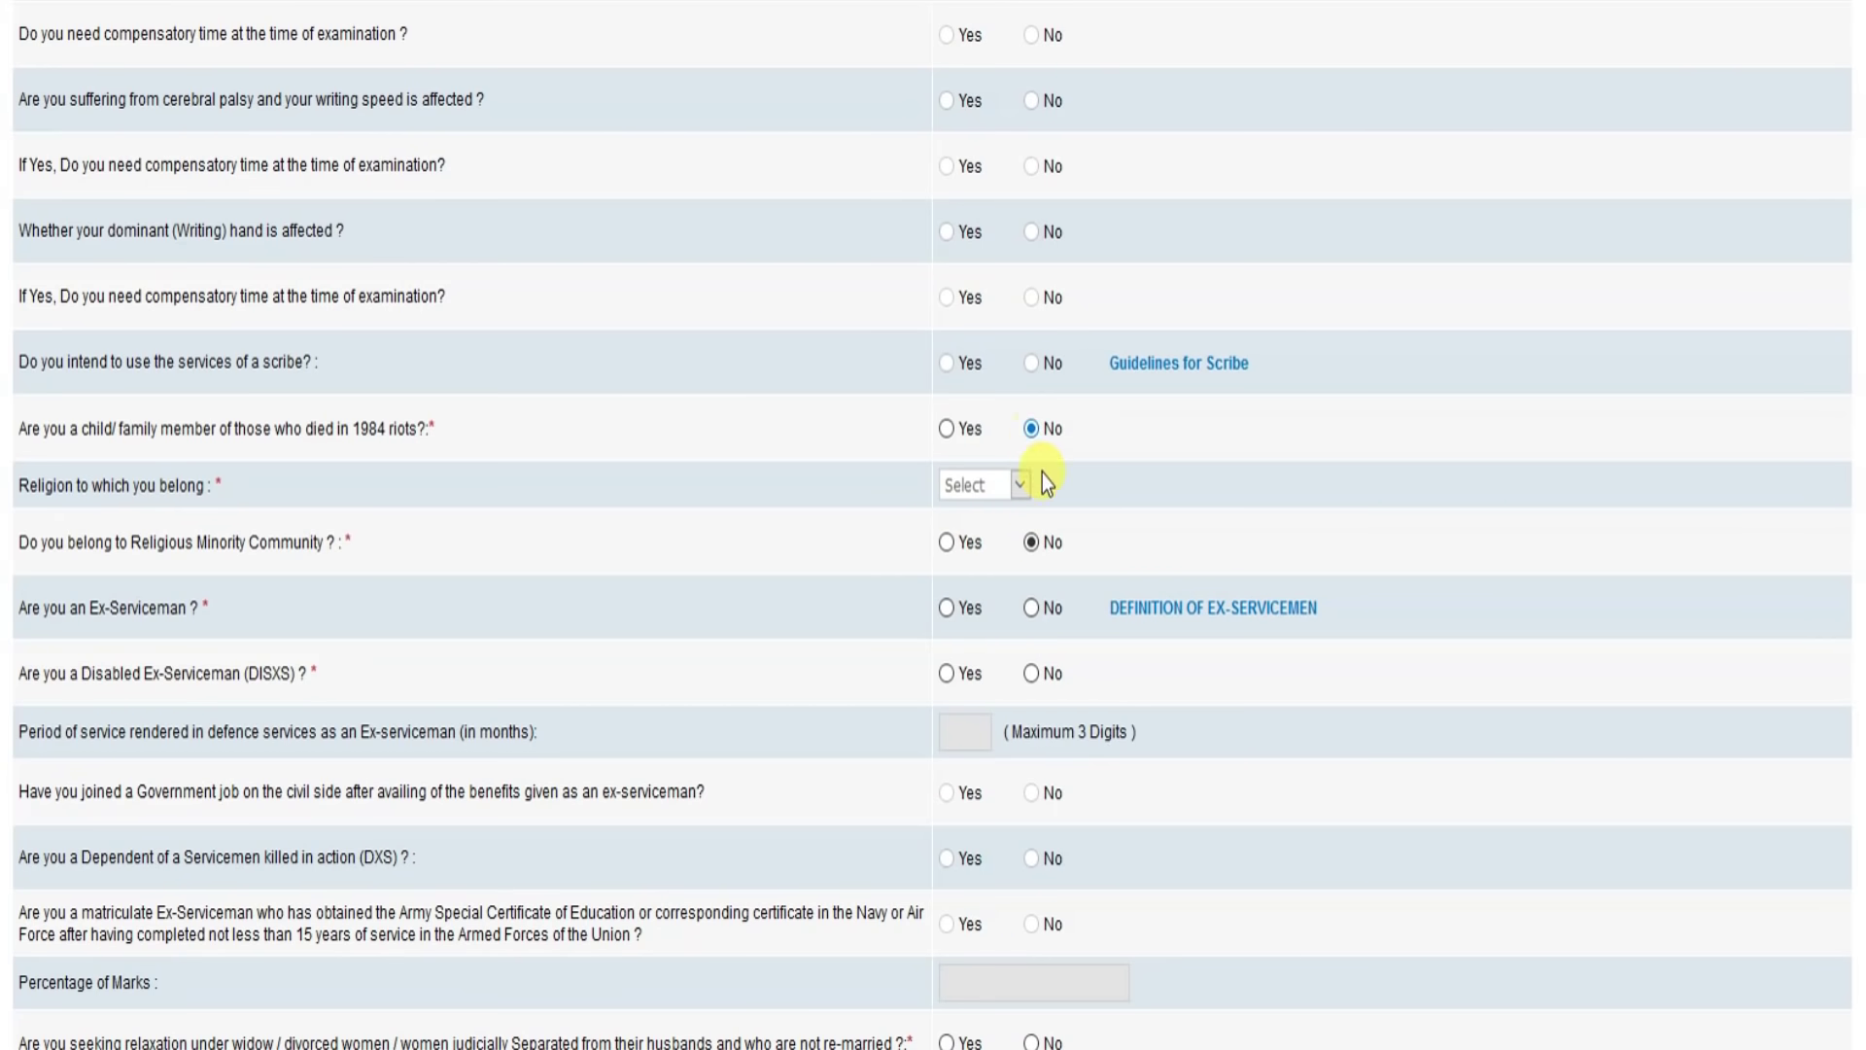
left_click(1033, 610)
left_click(1034, 675)
Step: Set the religion to Hindu
scroll(1077, 727, "down", 2)
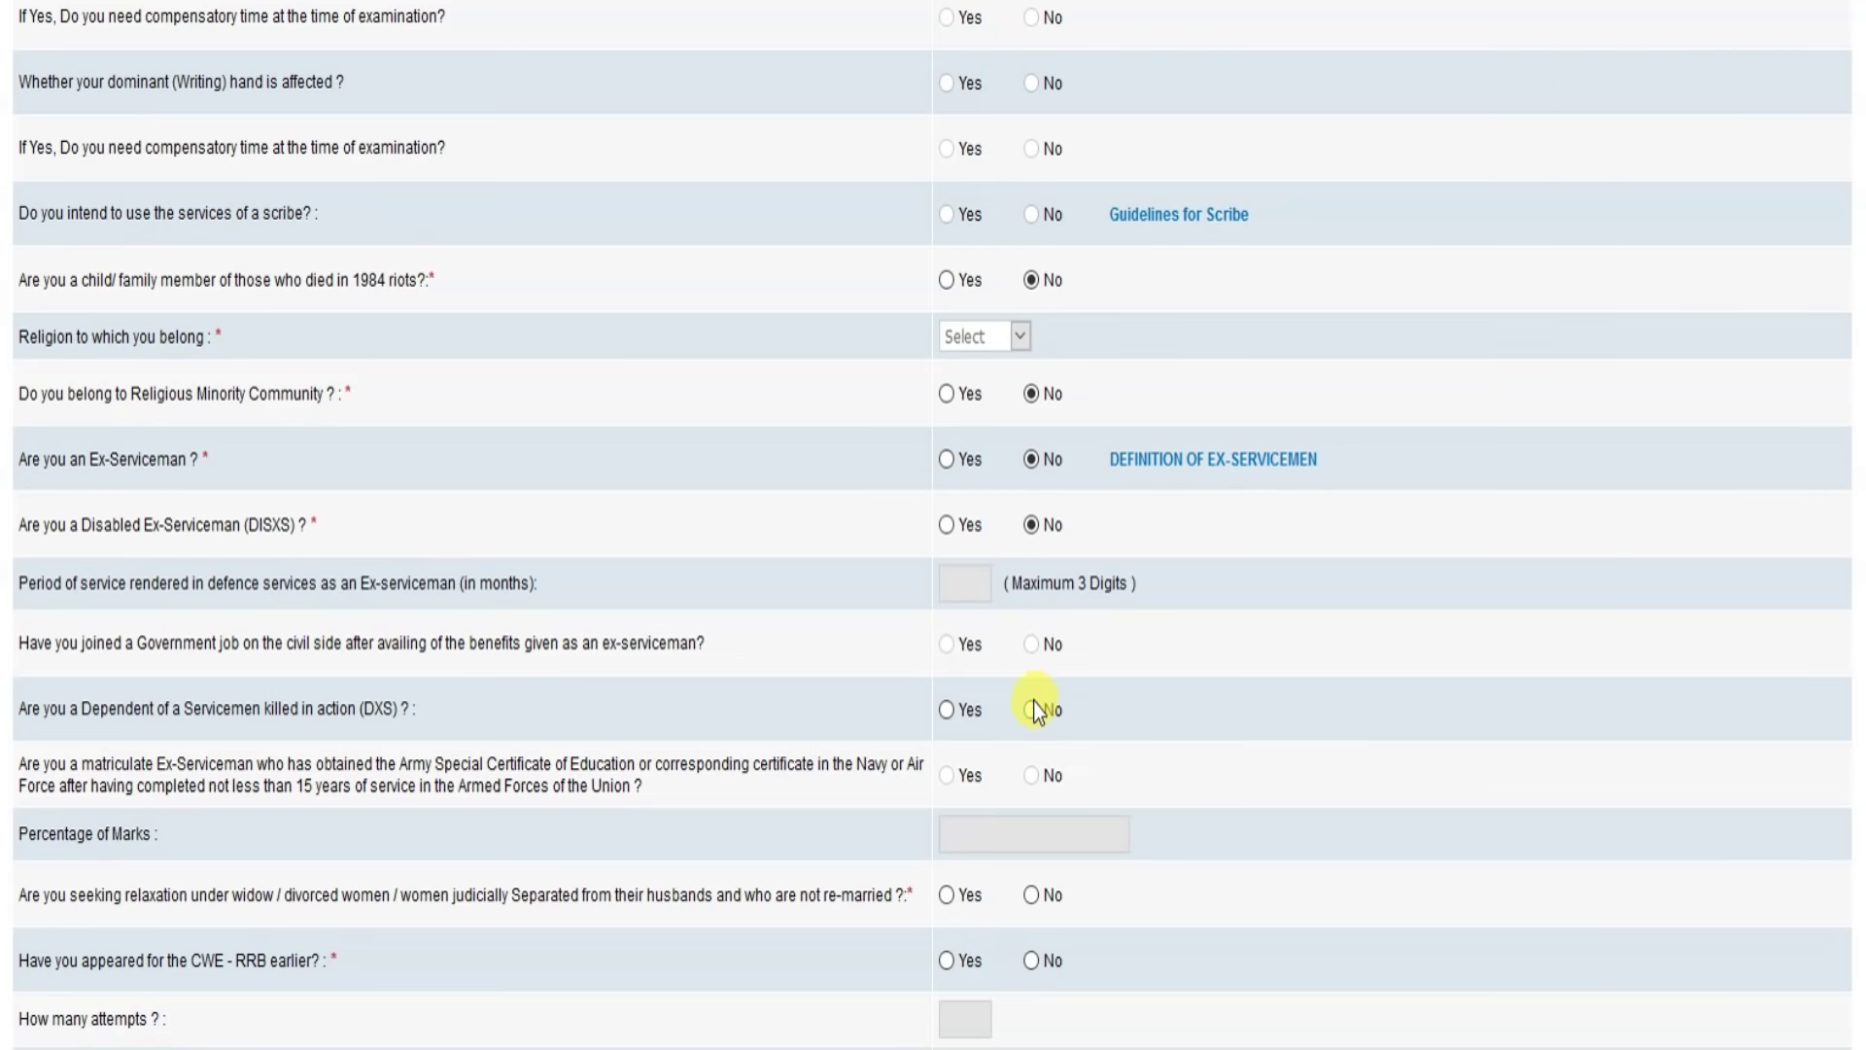
left_click(1013, 338)
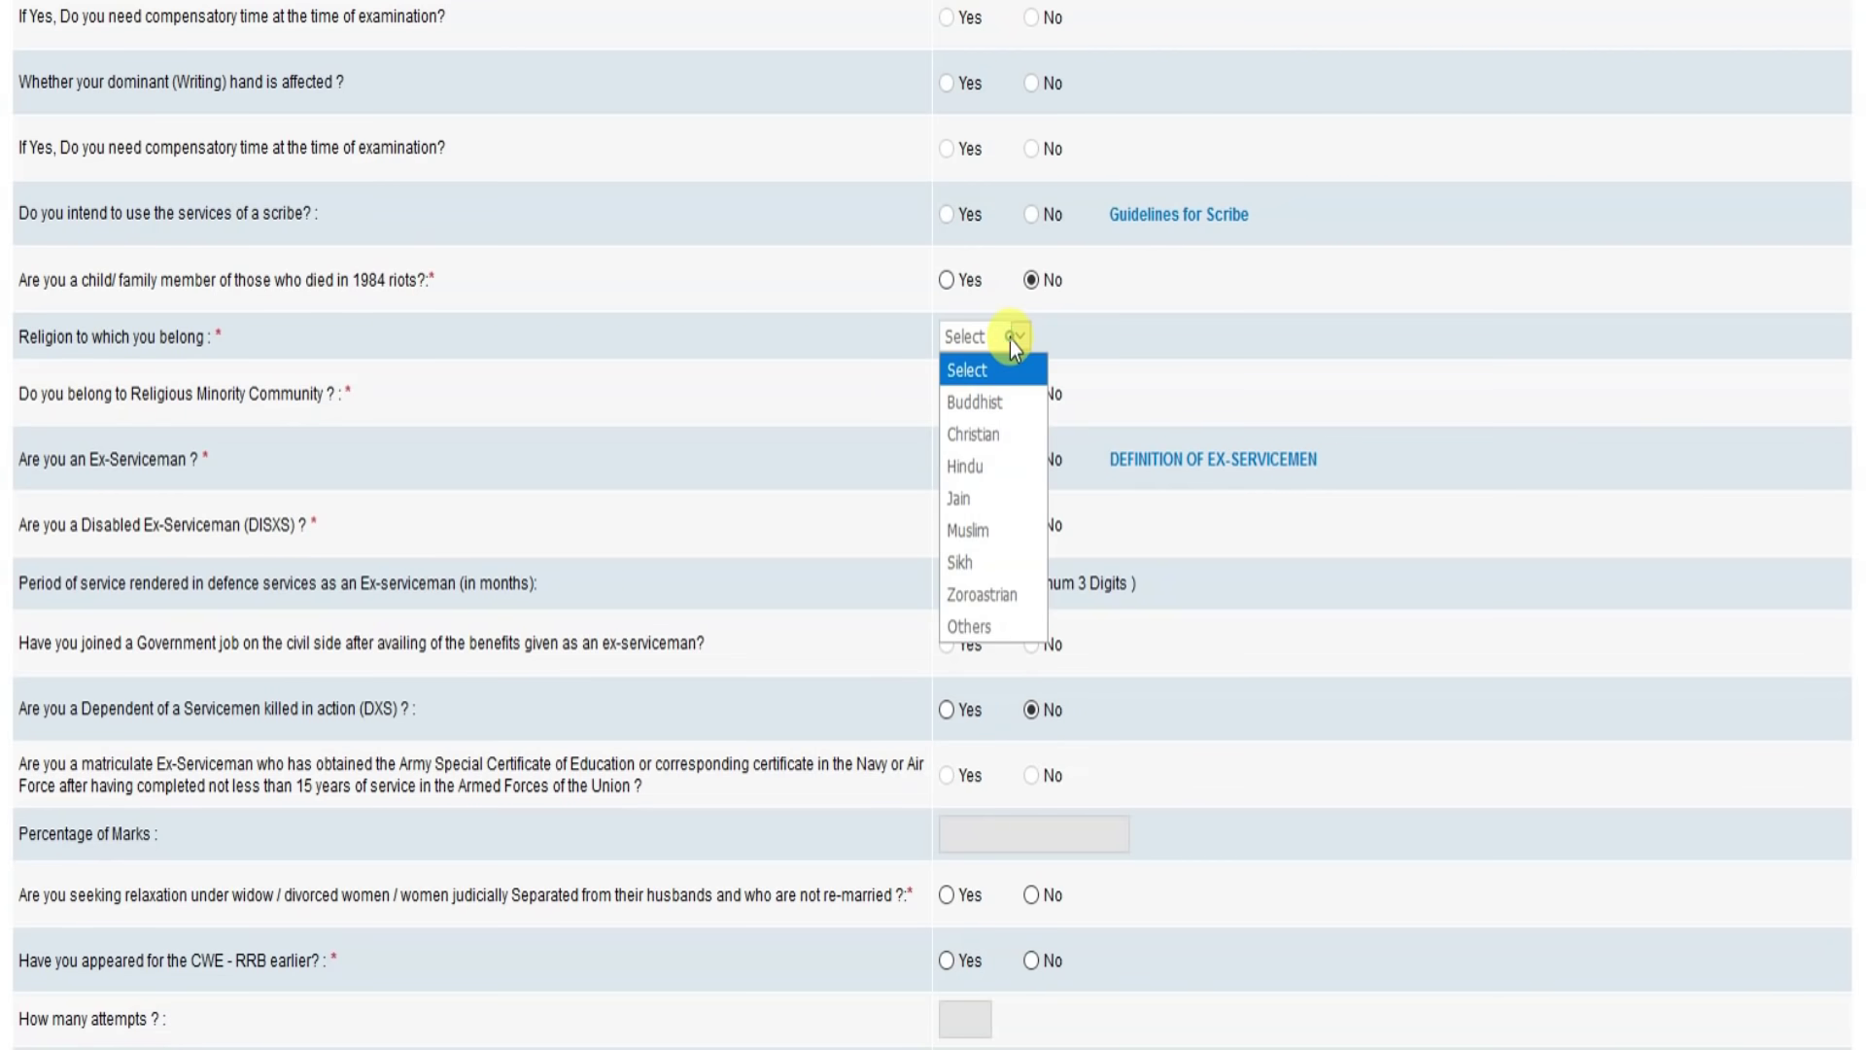
left_click(982, 466)
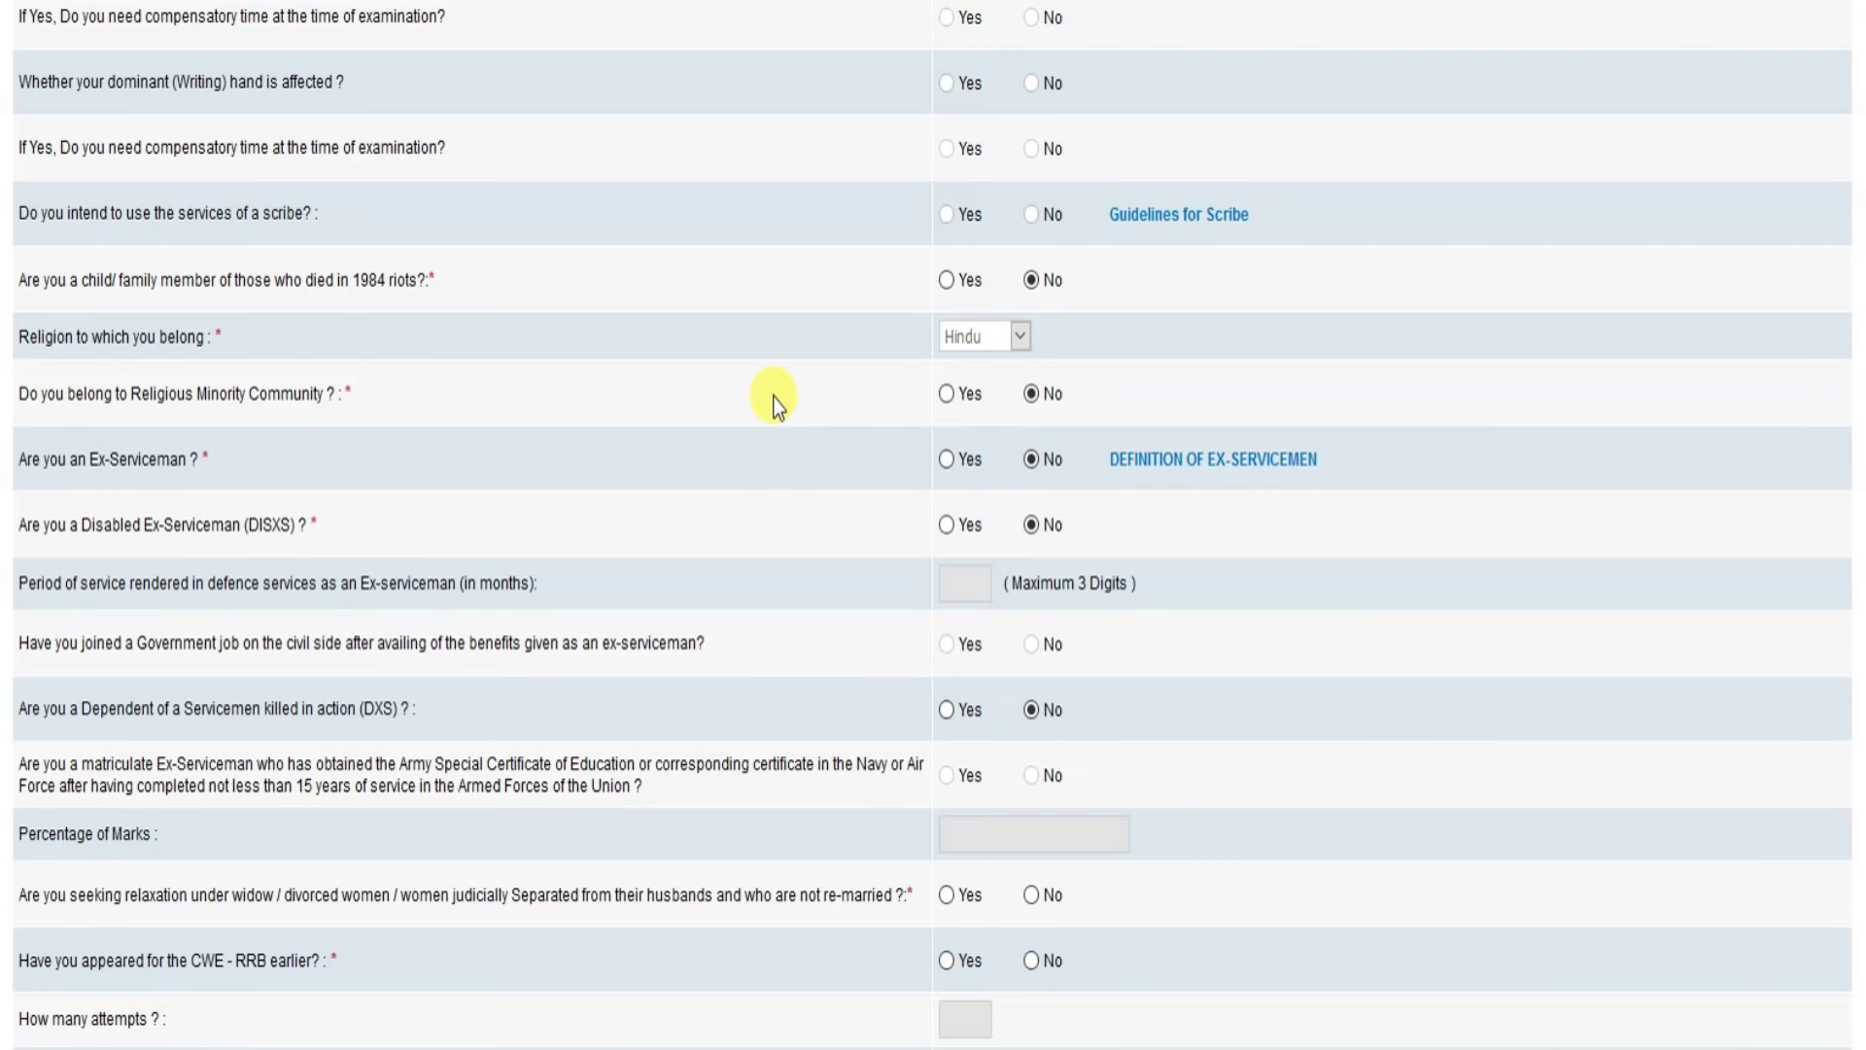
scroll(816, 379, "down", 3)
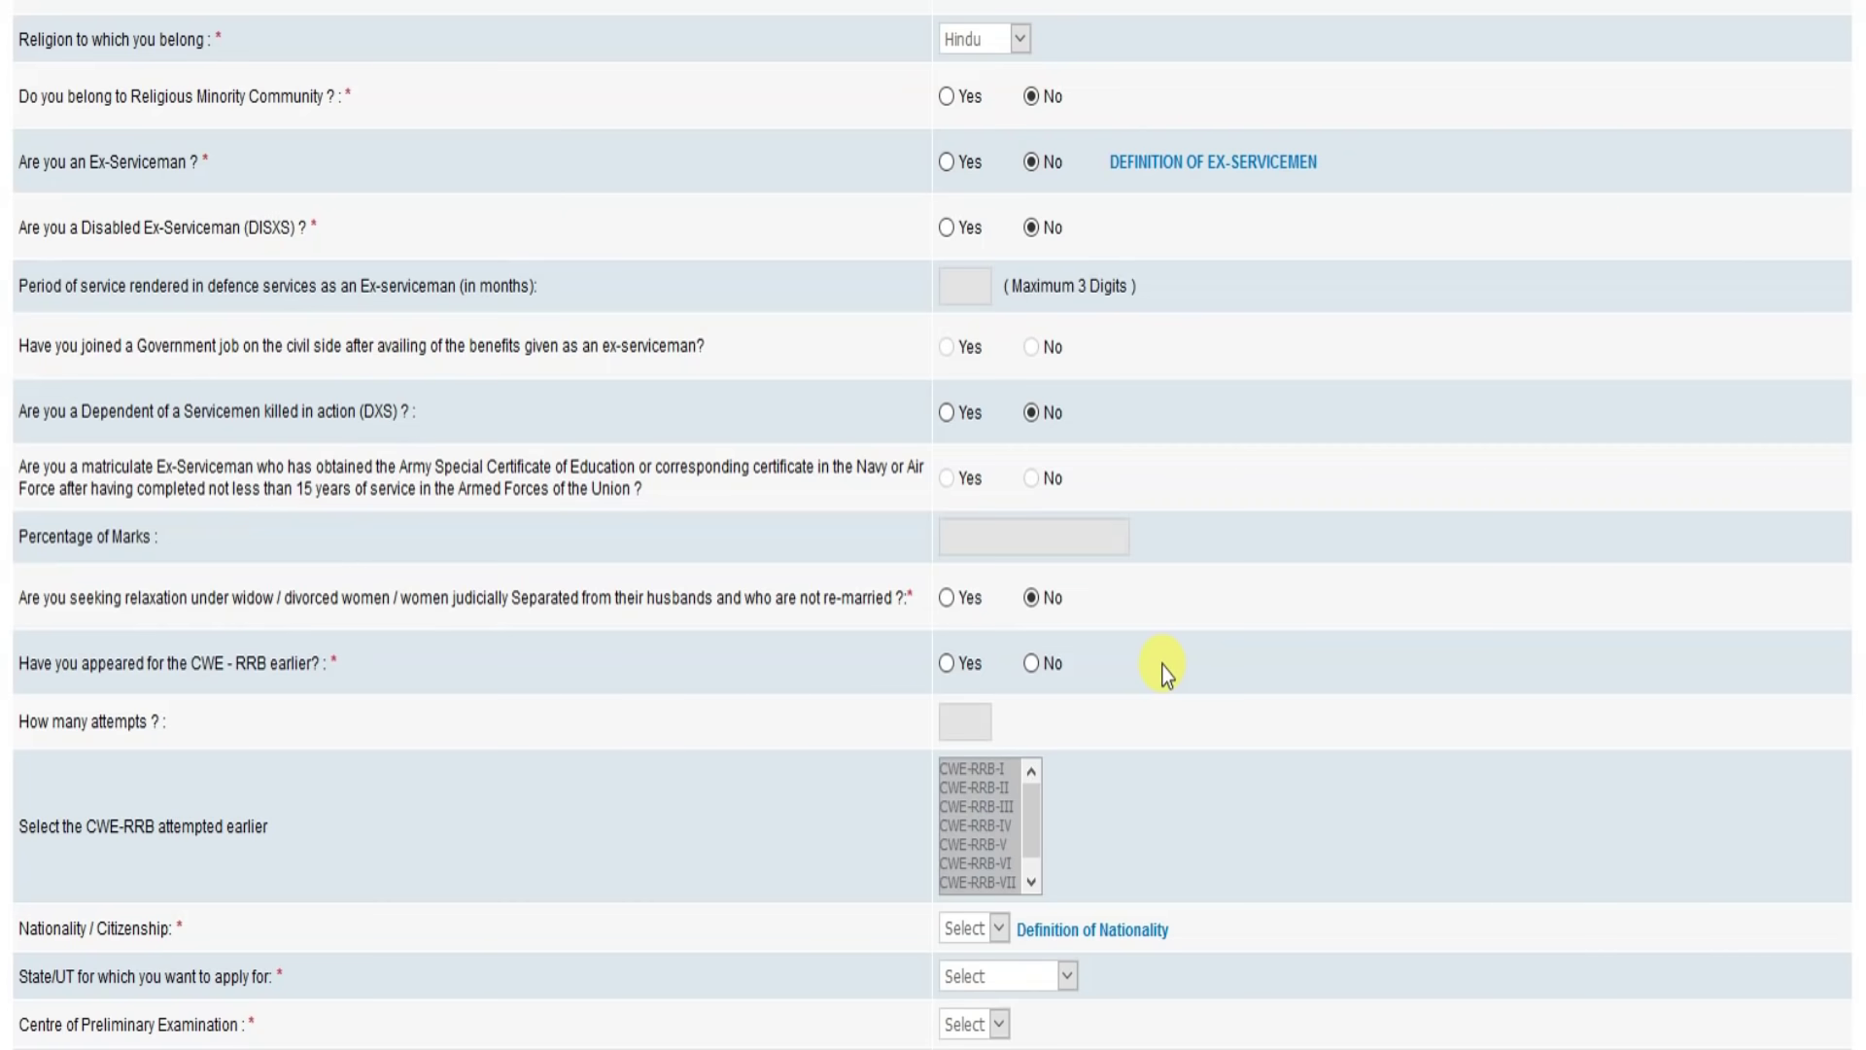
Step: Answer No to having appeared for CWE-RRB earlier
scroll(1167, 671, "down", 3)
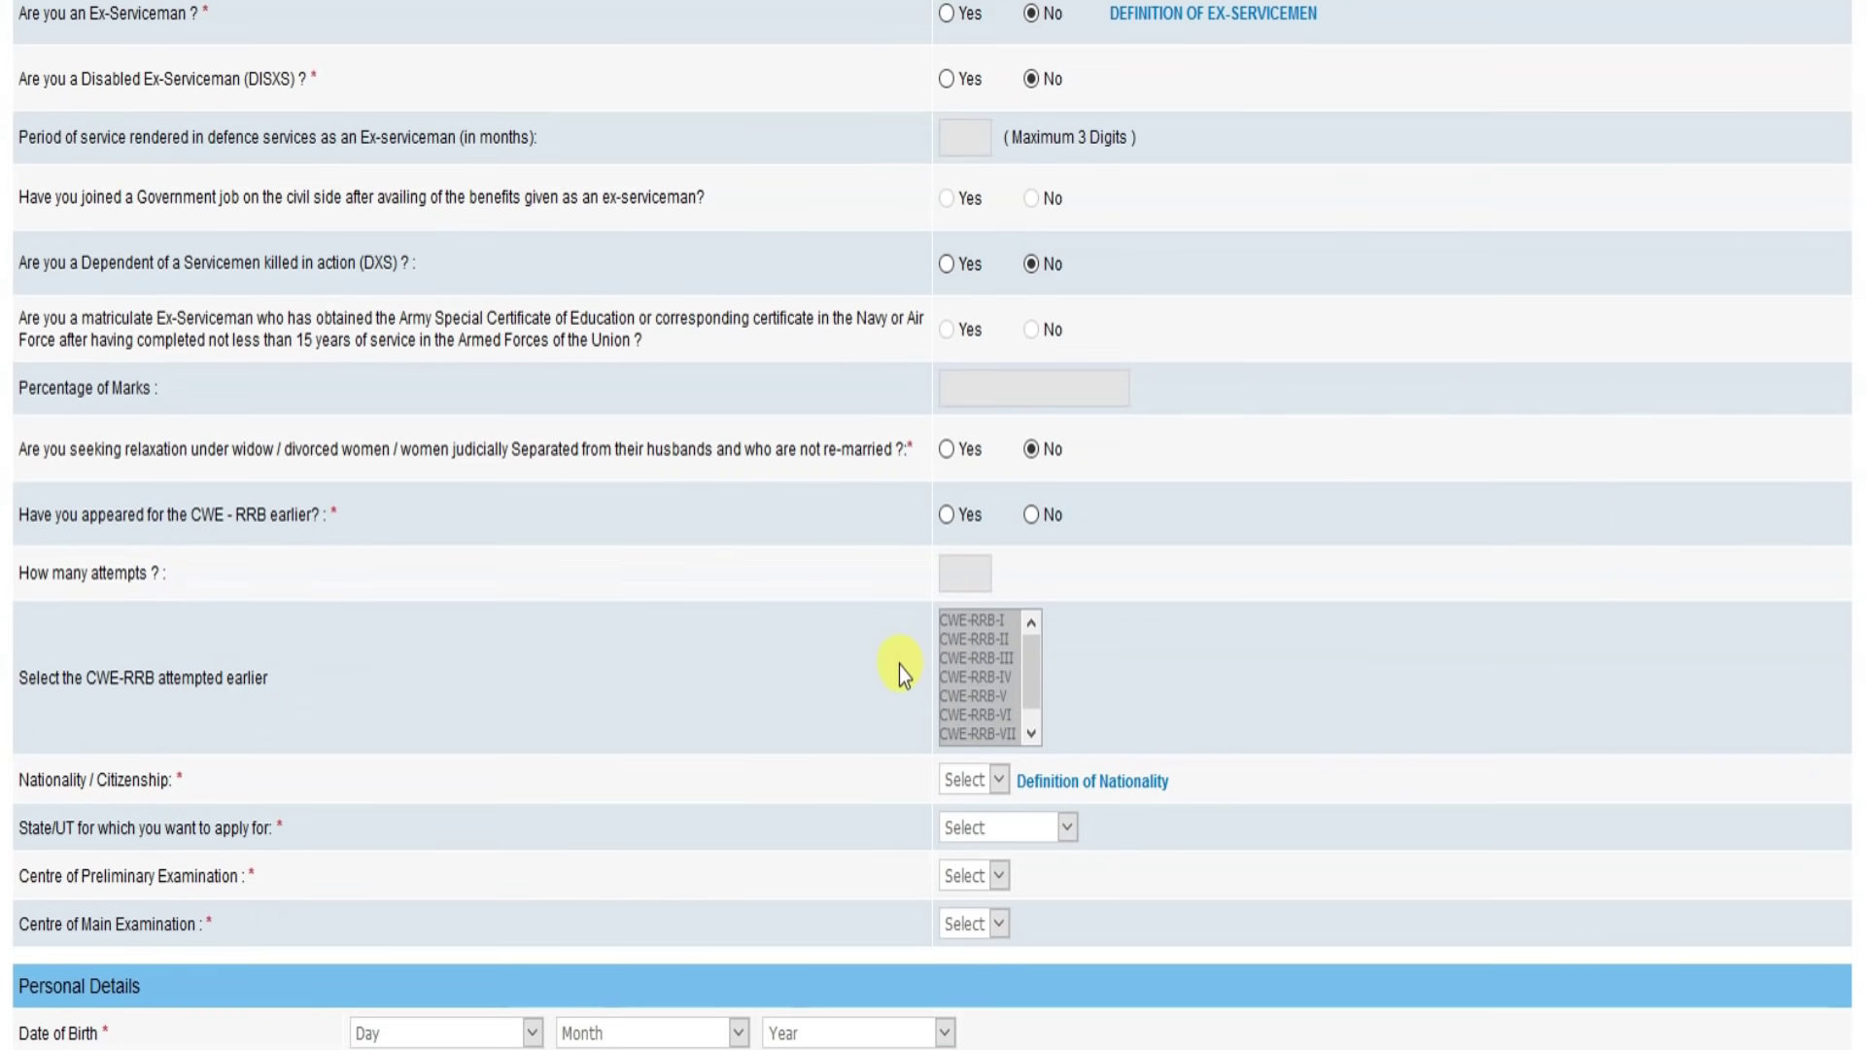
left_click(947, 516)
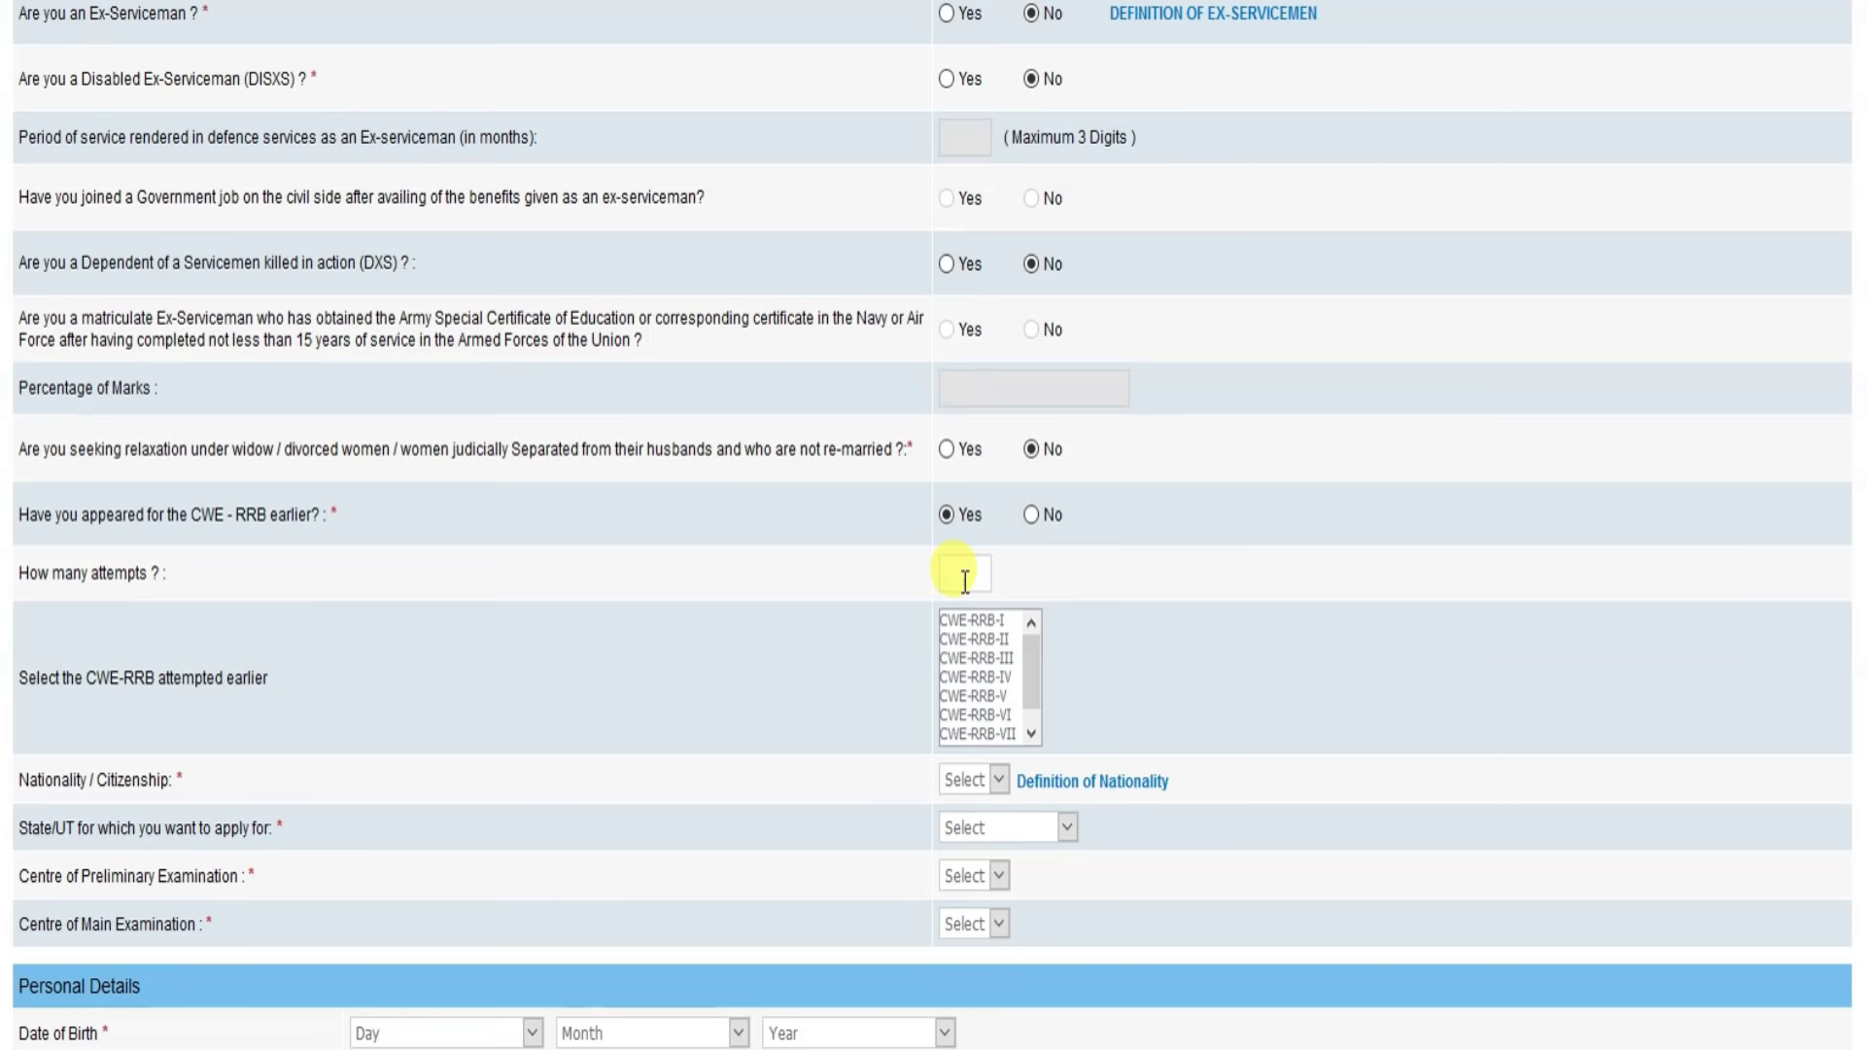
left_click(975, 639)
left_click(977, 658, "ctrl")
left_click(982, 715, "ctrl")
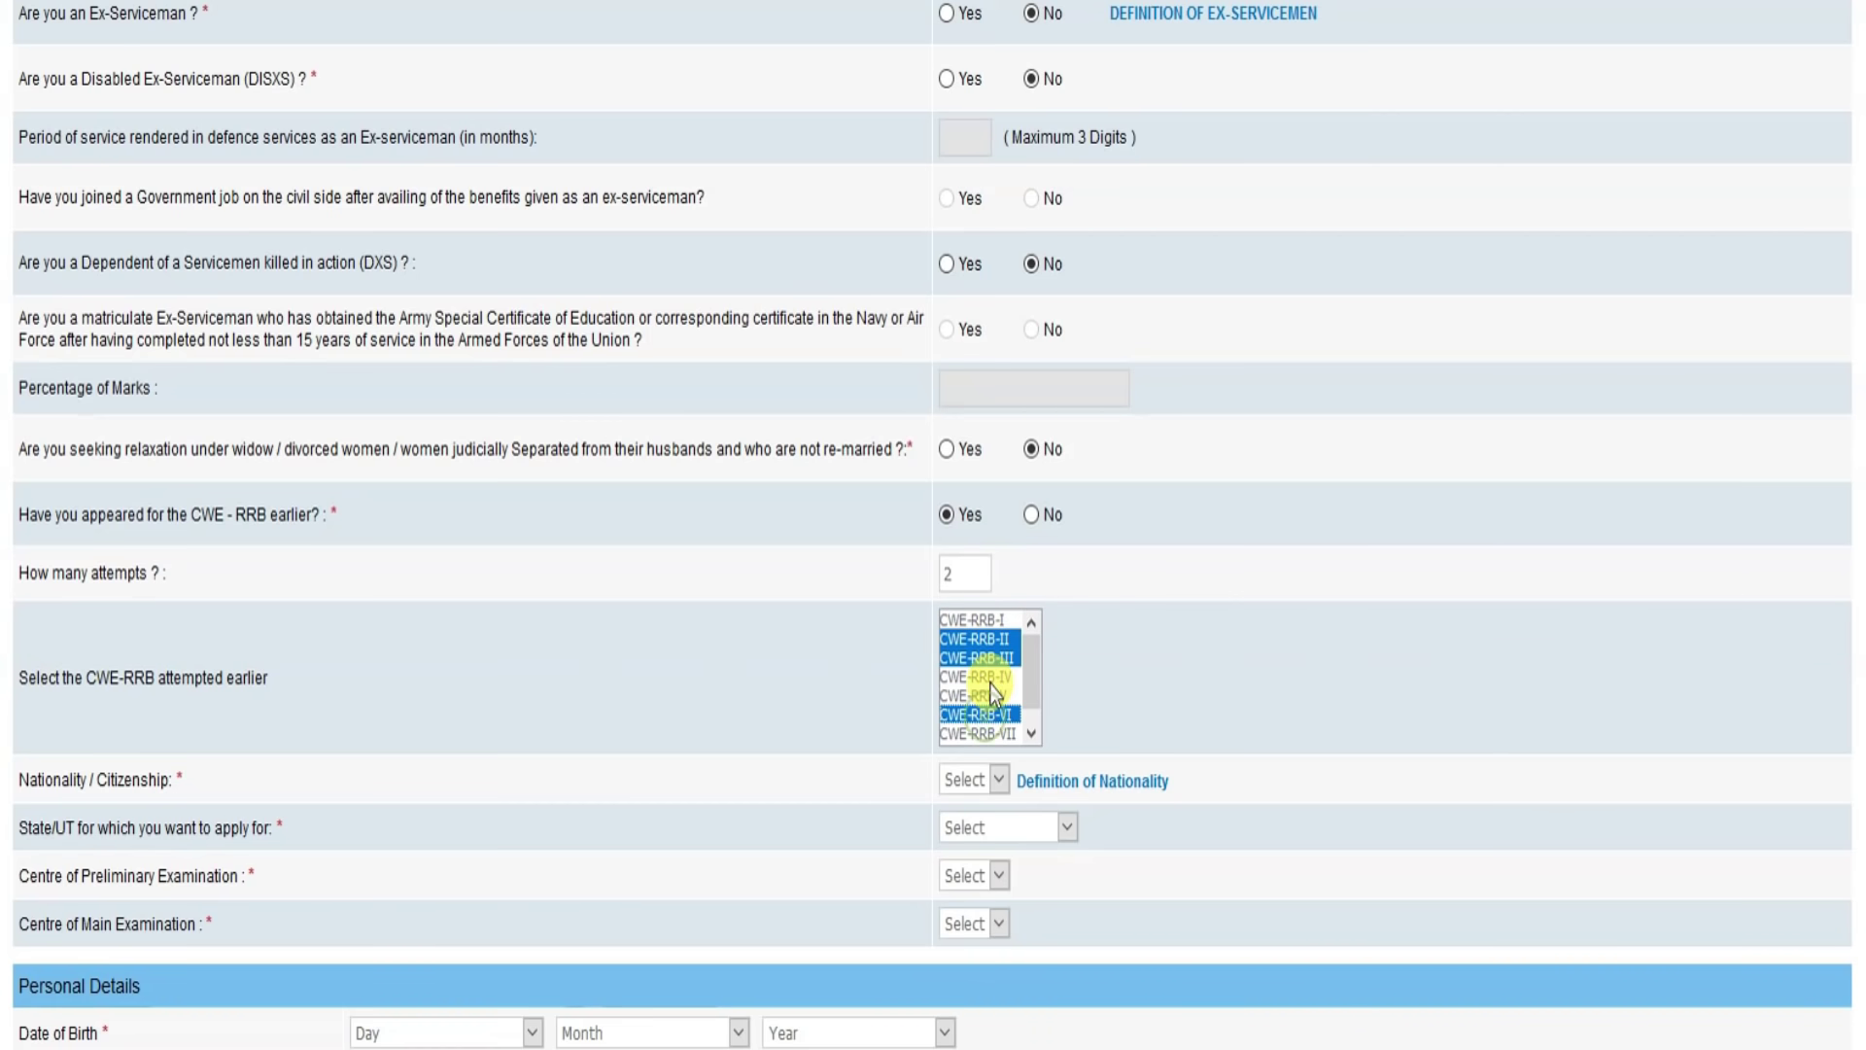
left_click(995, 623)
left_click(987, 658)
left_click(994, 715)
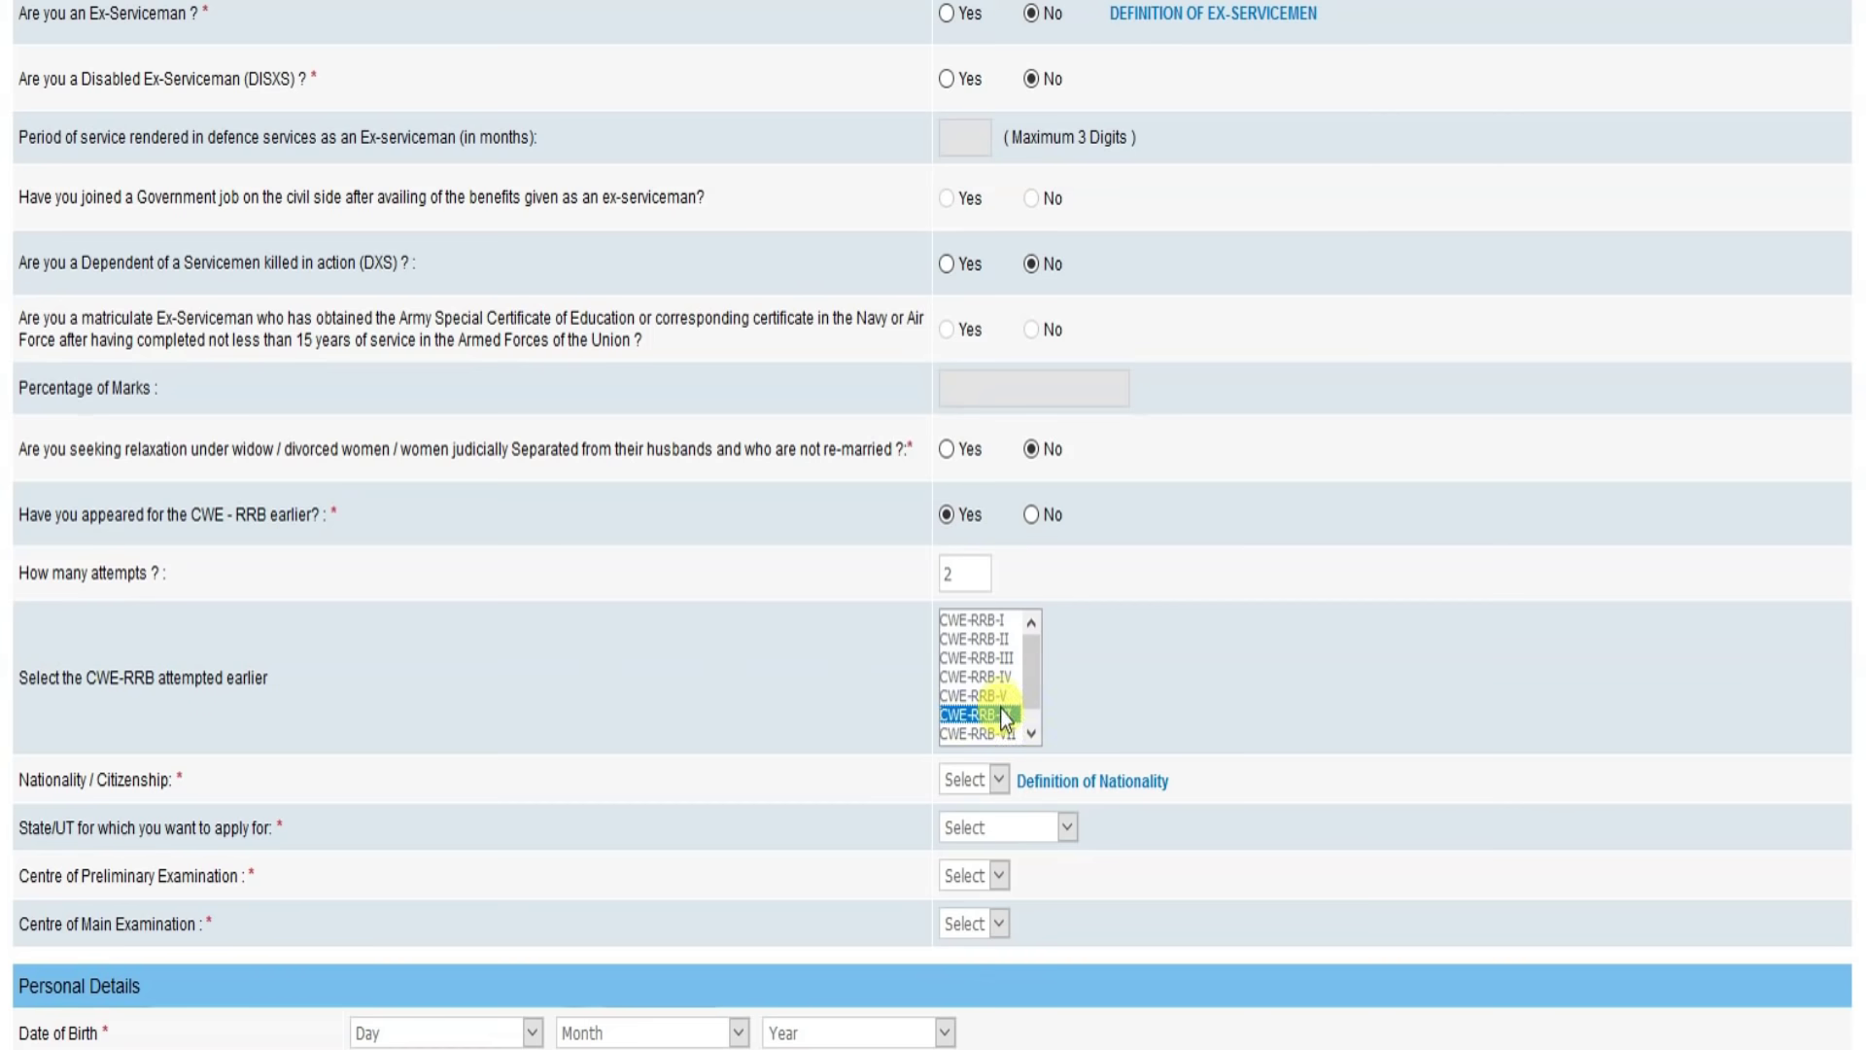
left_click(991, 620)
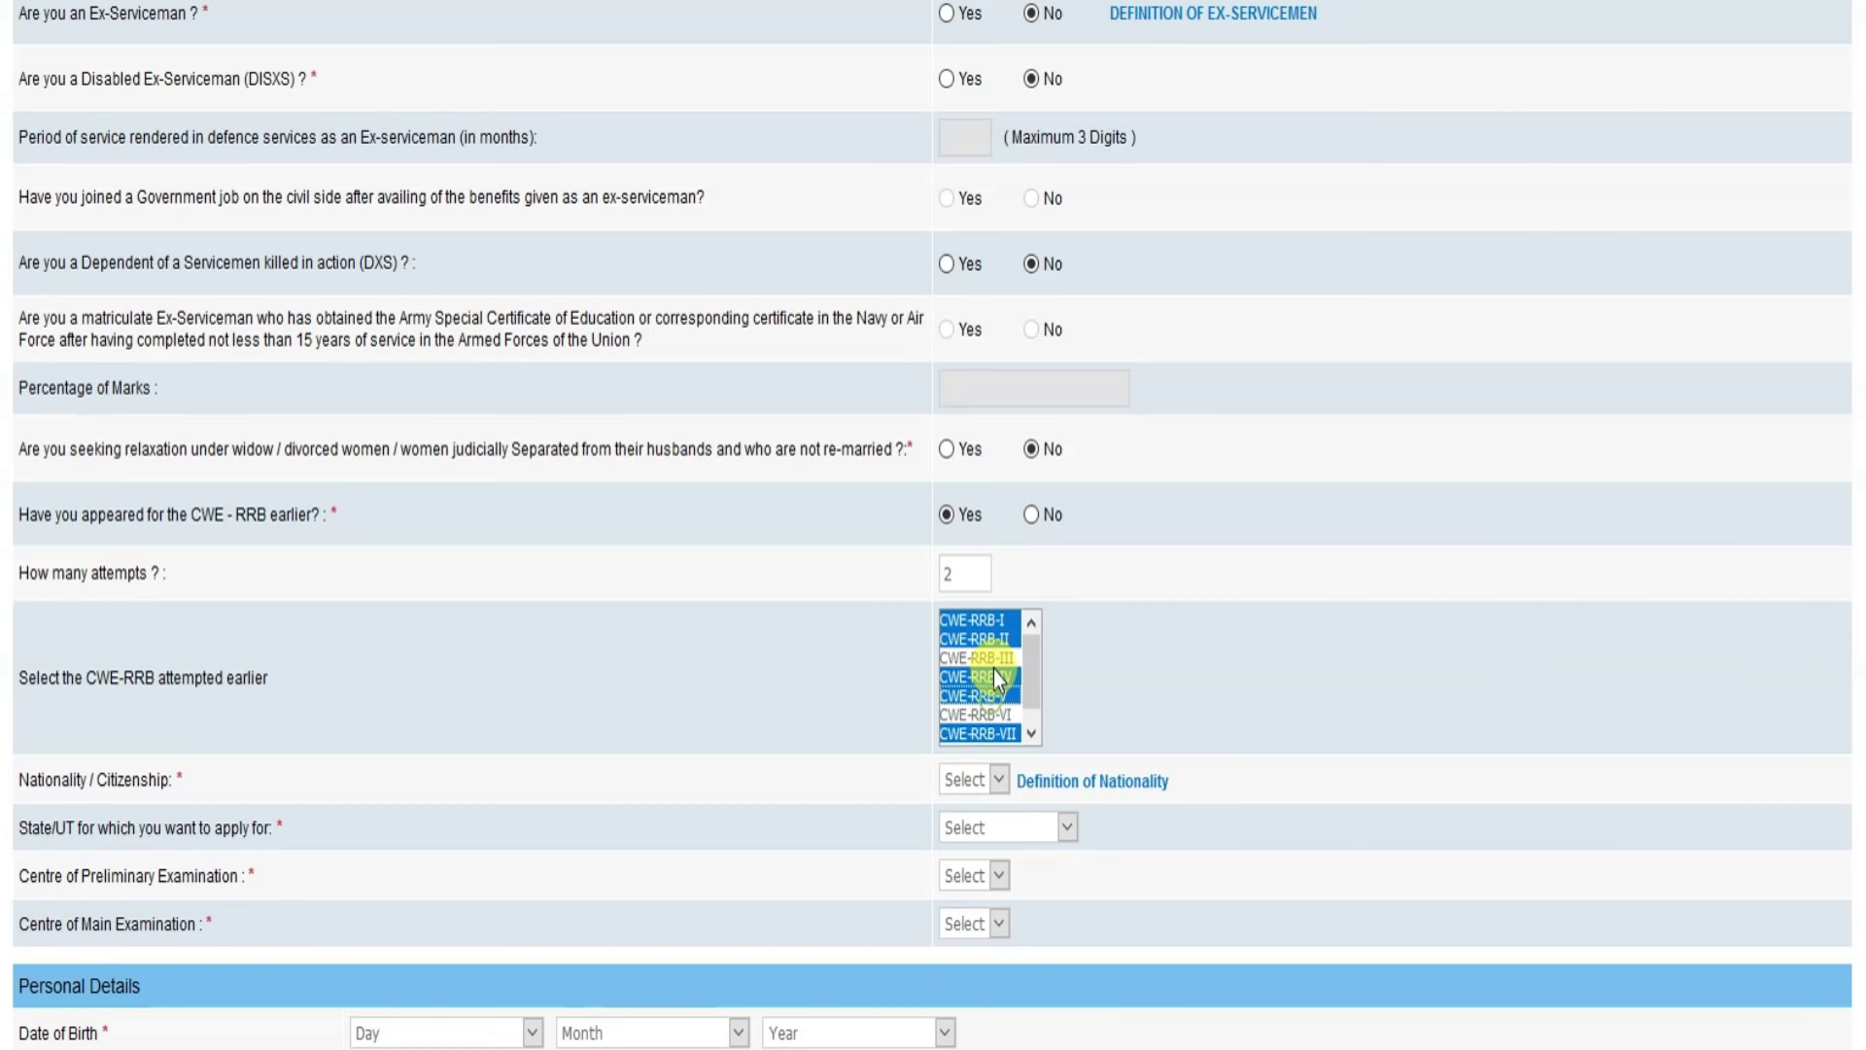
left_click(997, 665, "ctrl")
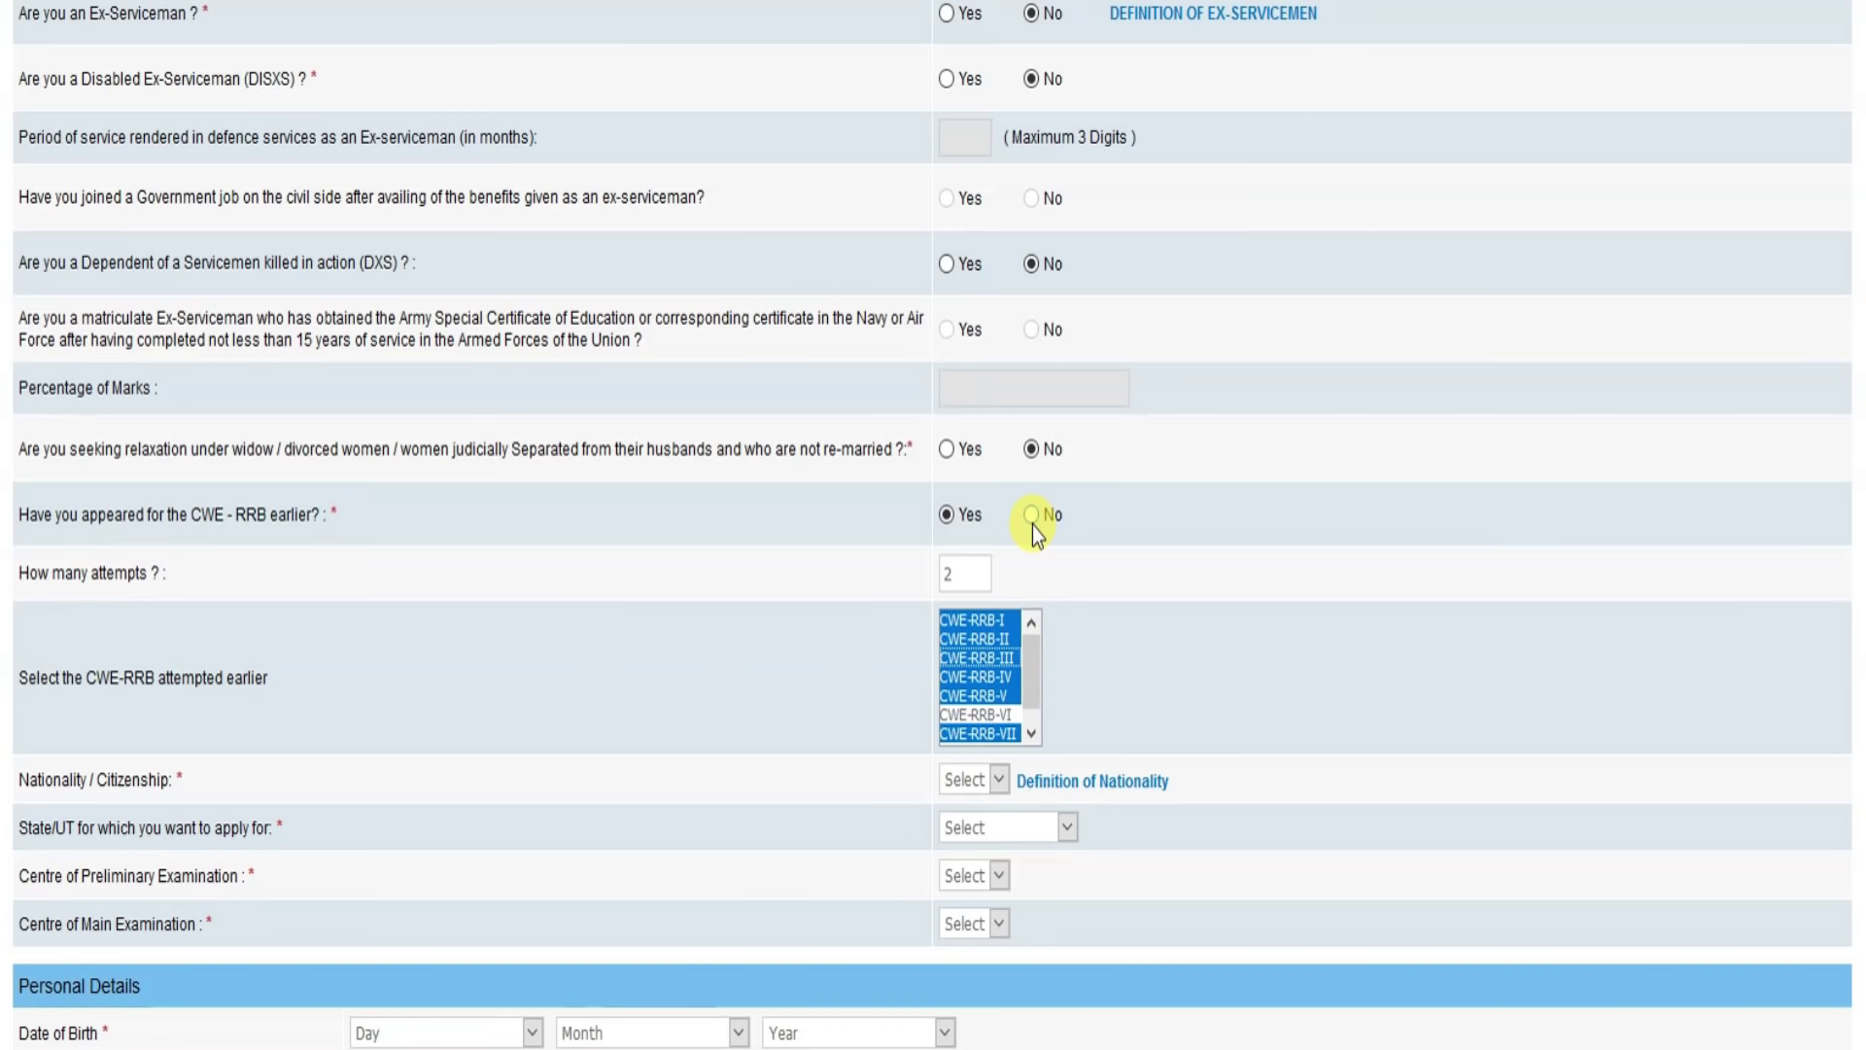
left_click(1034, 519)
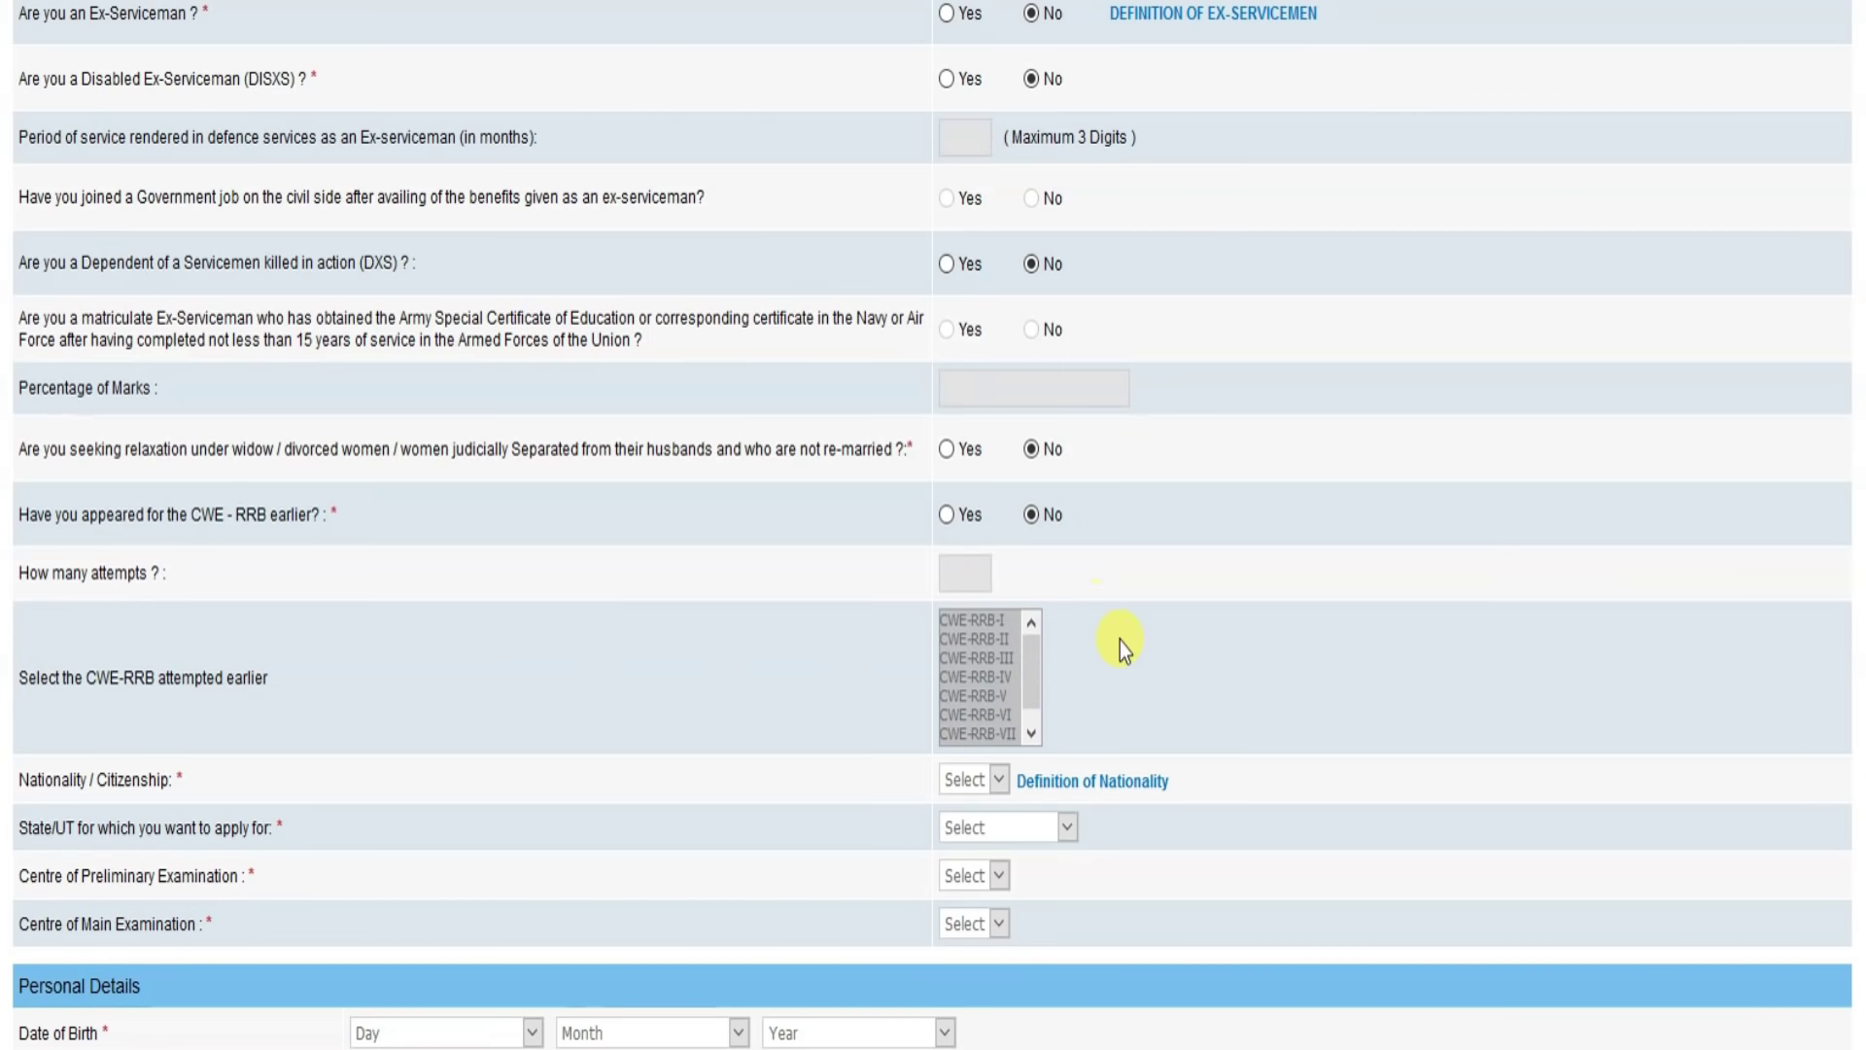
scroll(1150, 680, "down", 3)
Step: Set nationality to Indian and the applying state to Uttar Pradesh
left_click(972, 482)
left_click(970, 537)
left_click(1016, 544)
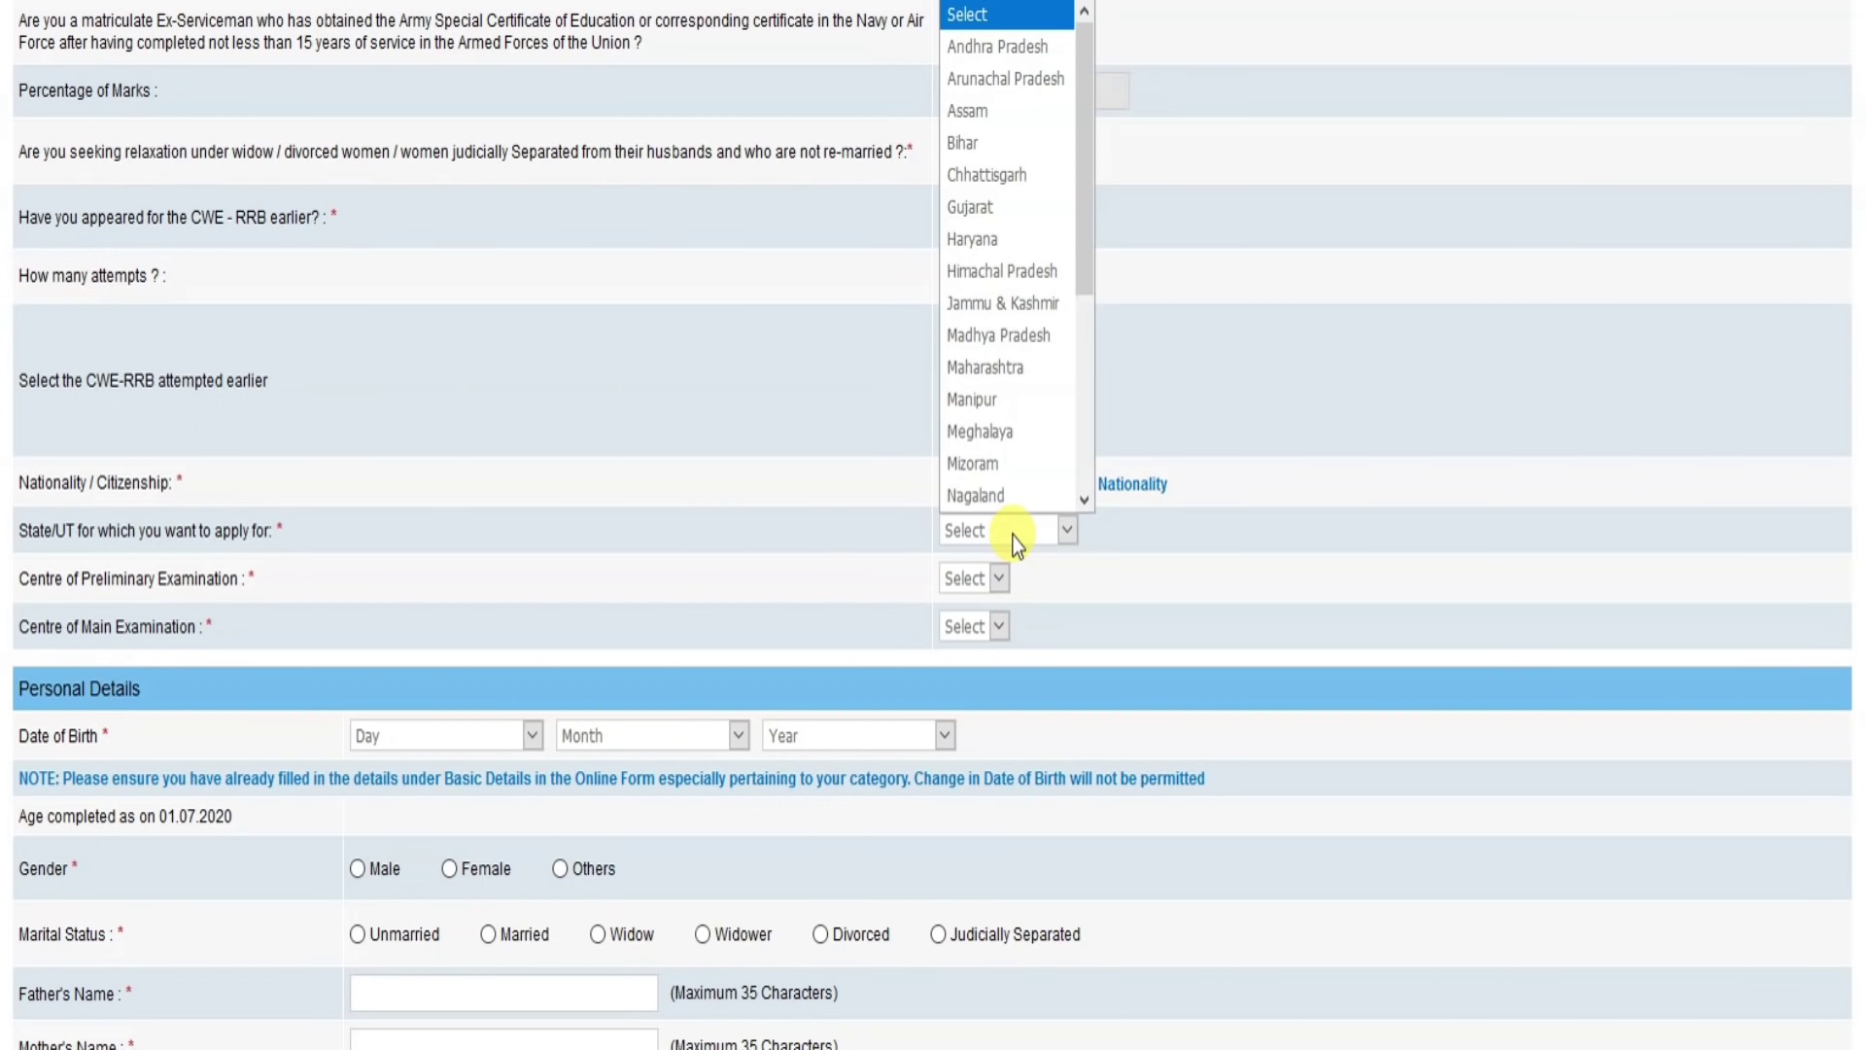
key("u")
left_click(1016, 544)
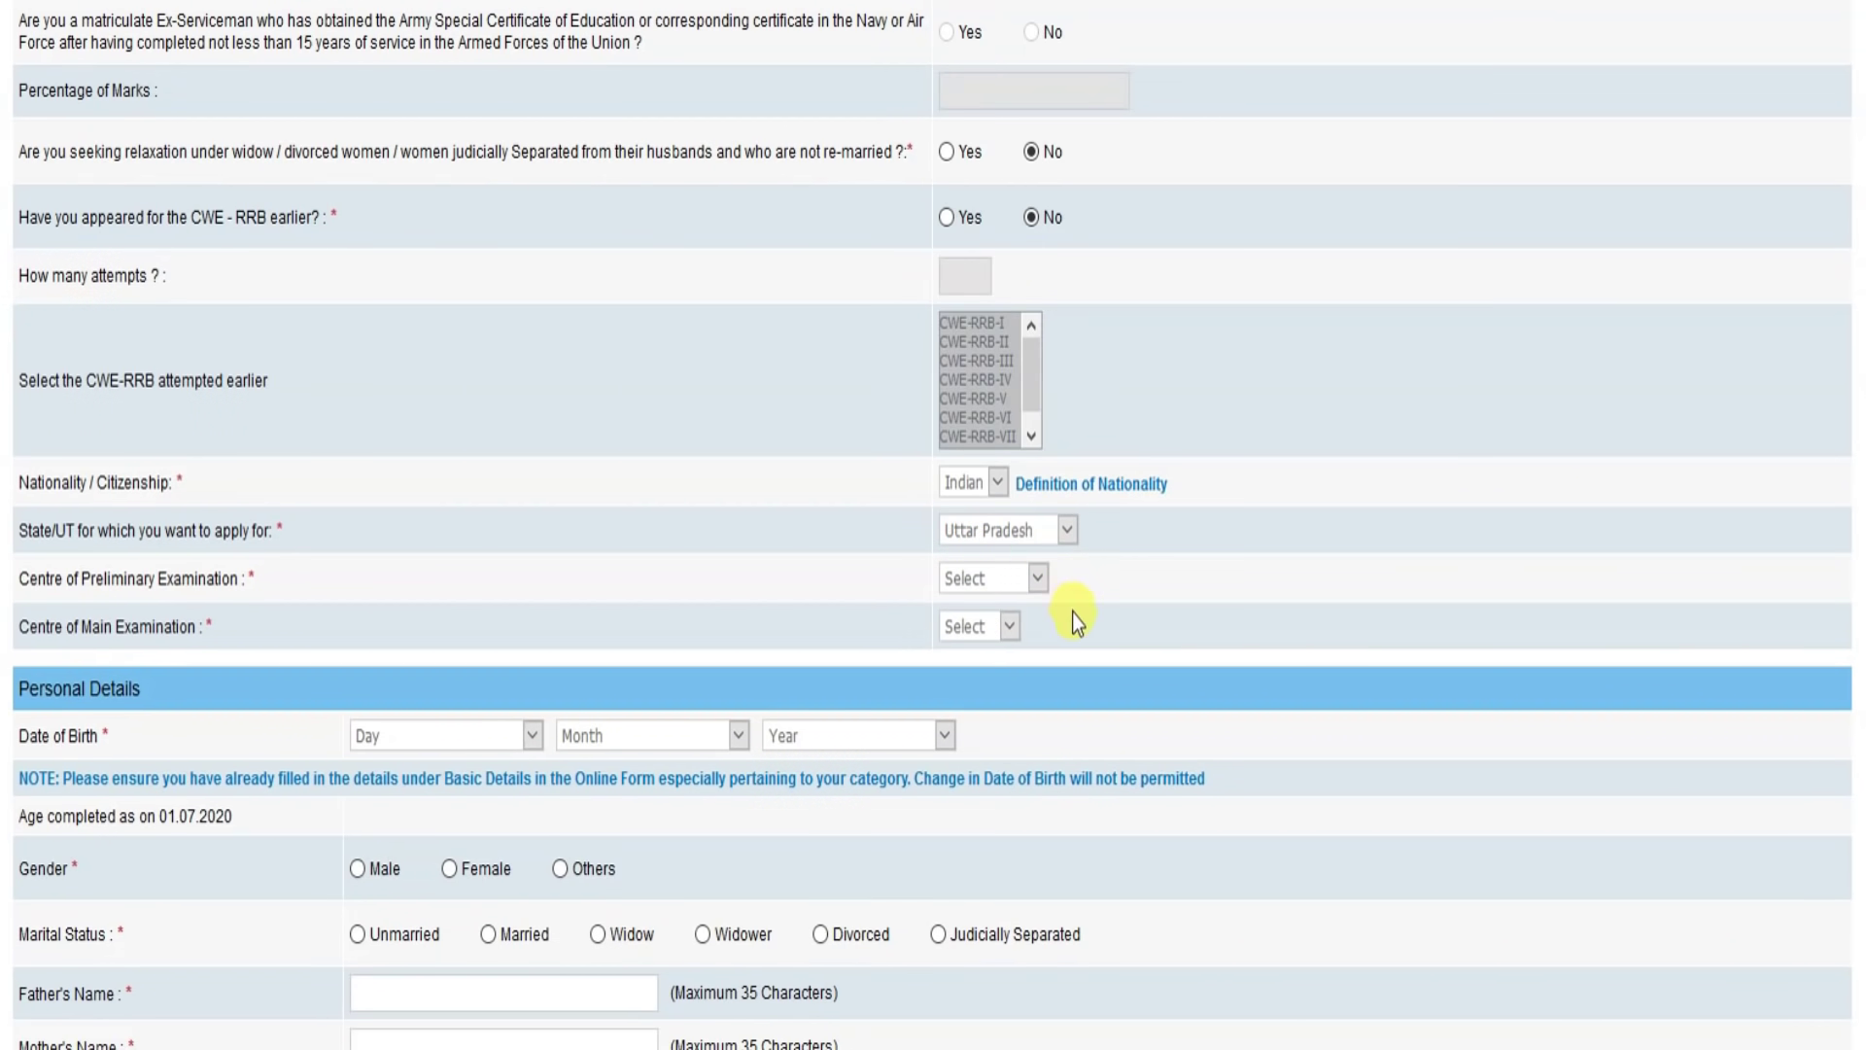
Step: Pick Agra as the preliminary and Kanpur as the main exam centre
left_click(1016, 583)
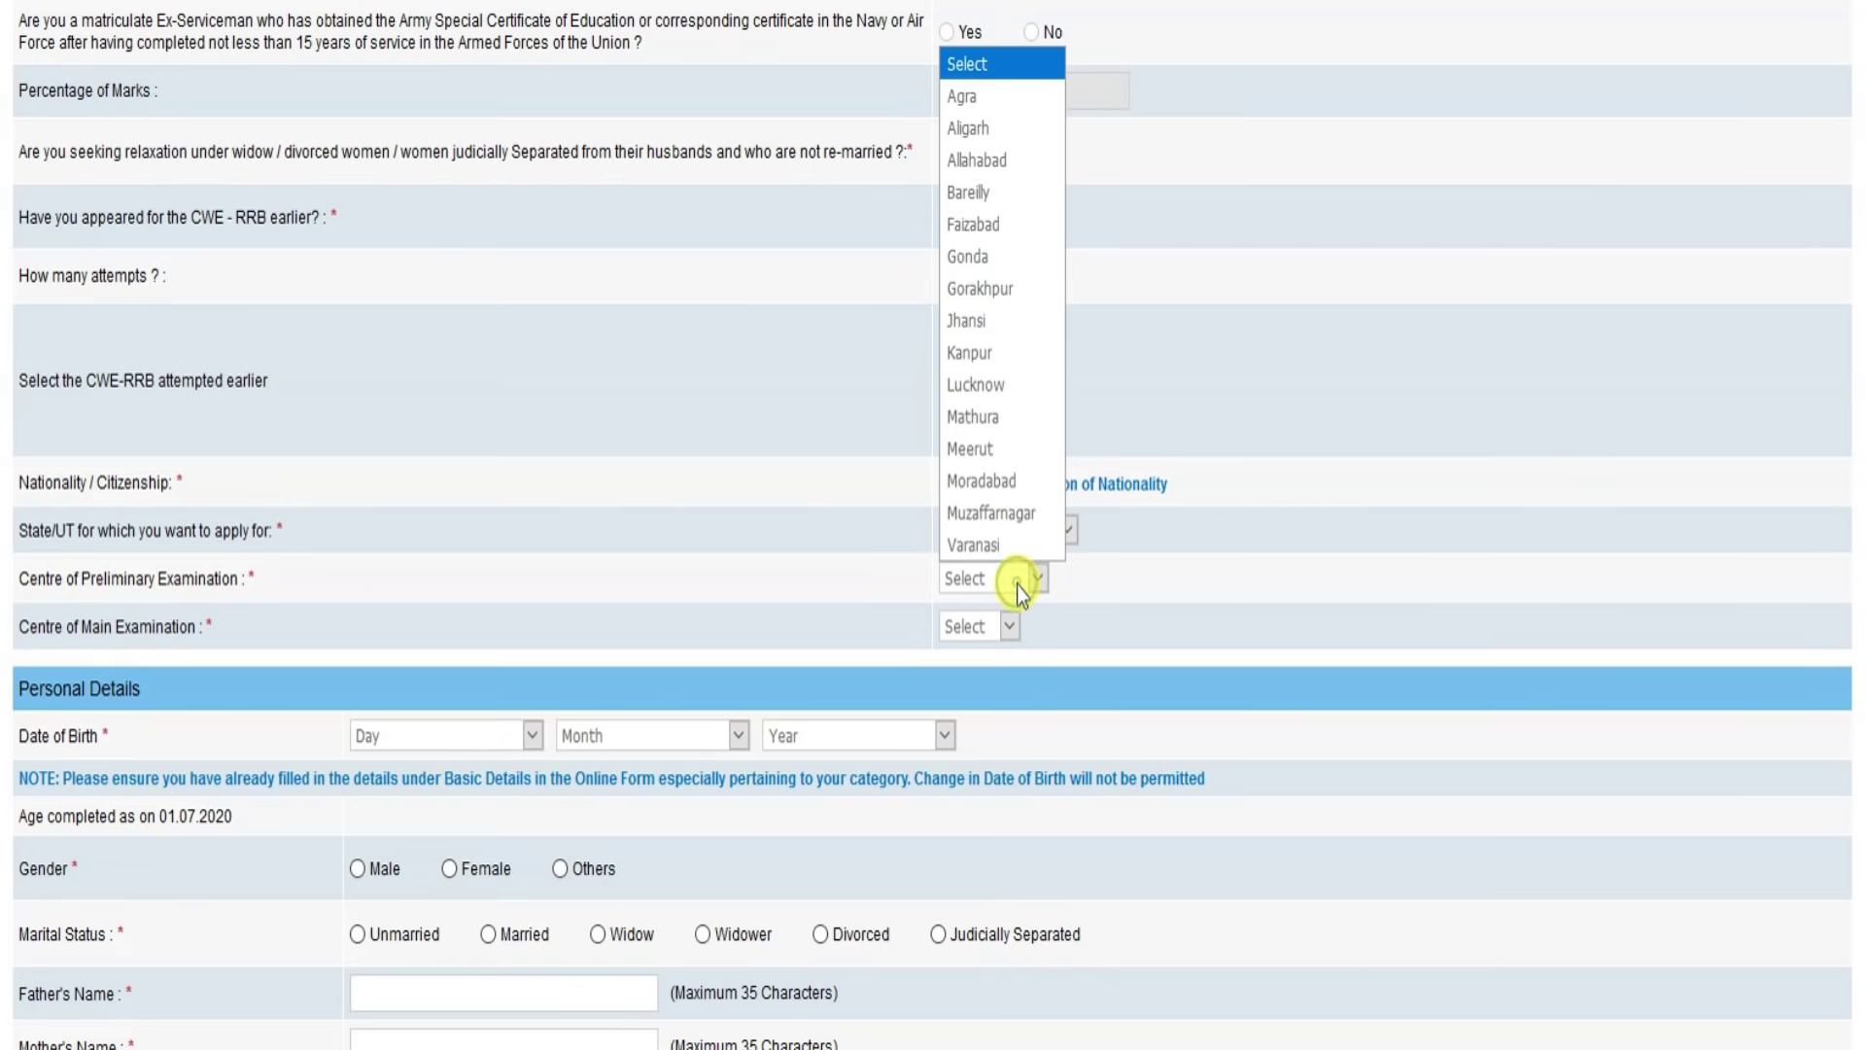
left_click(970, 96)
left_click(970, 624)
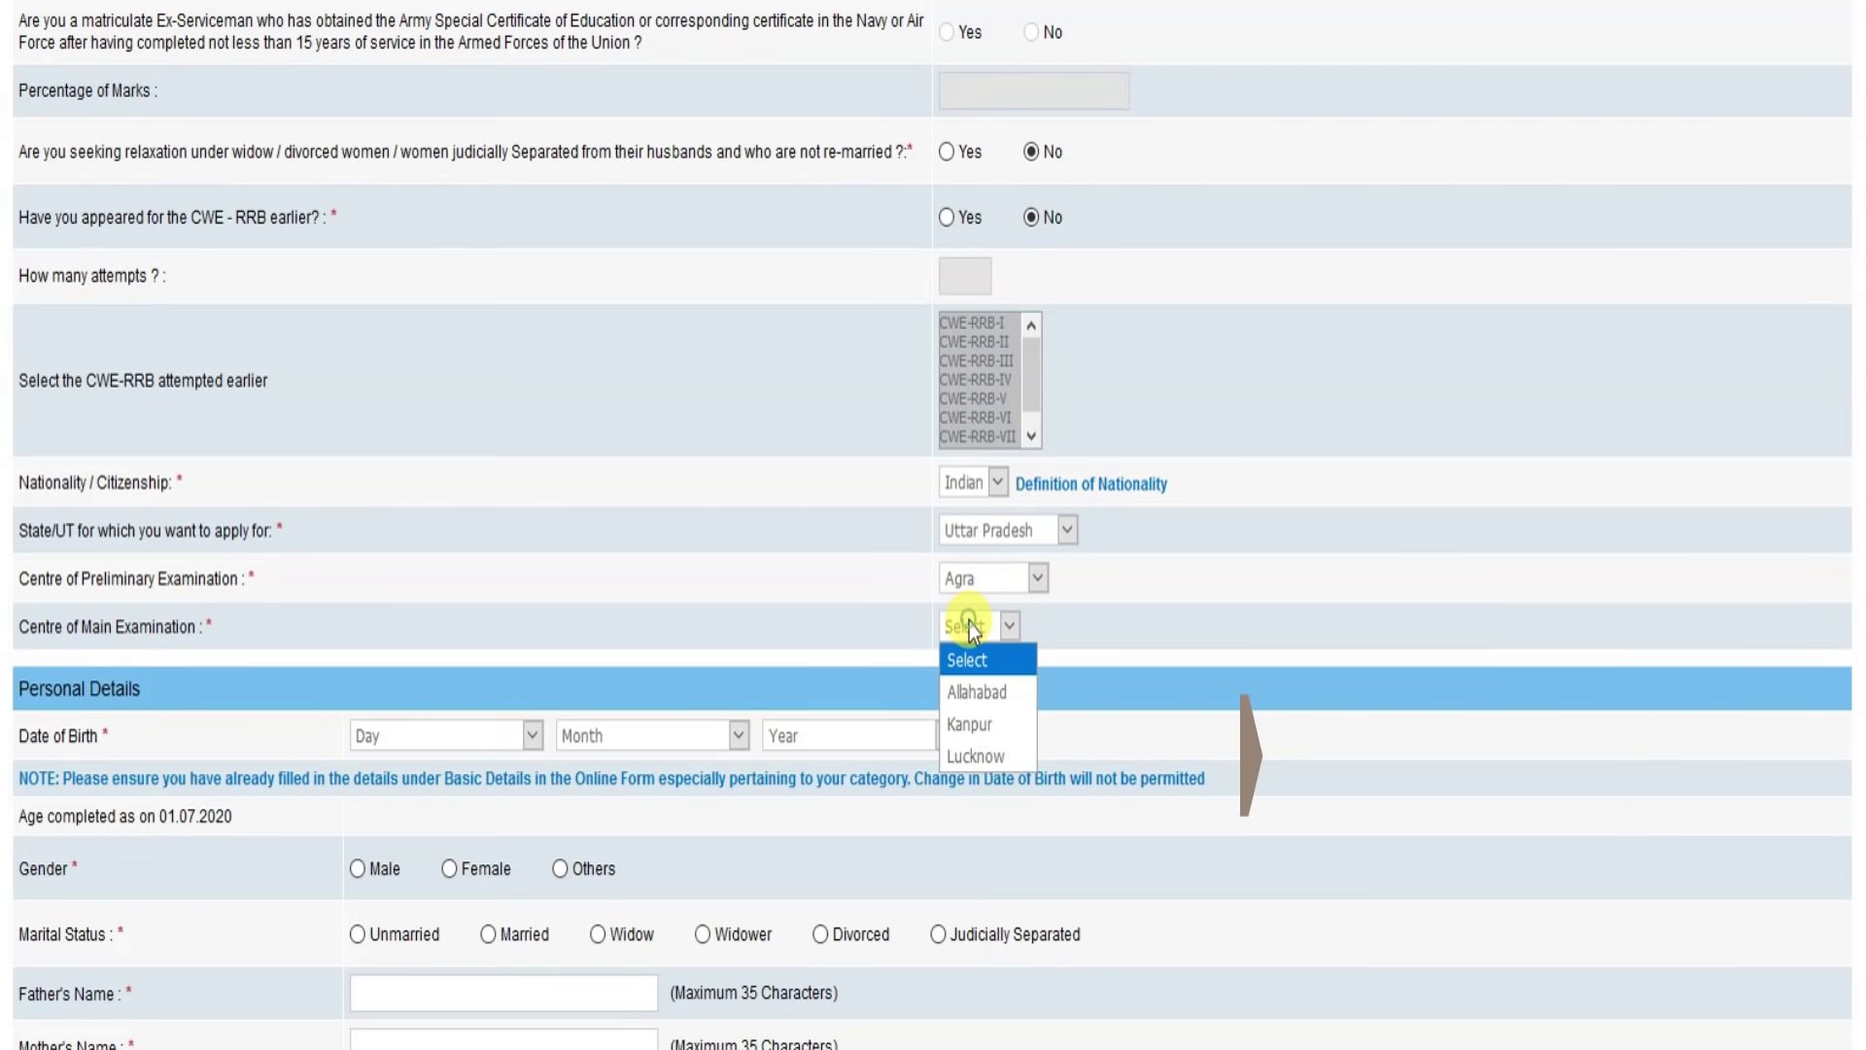
left_click(970, 722)
scroll(793, 603, "down", 3)
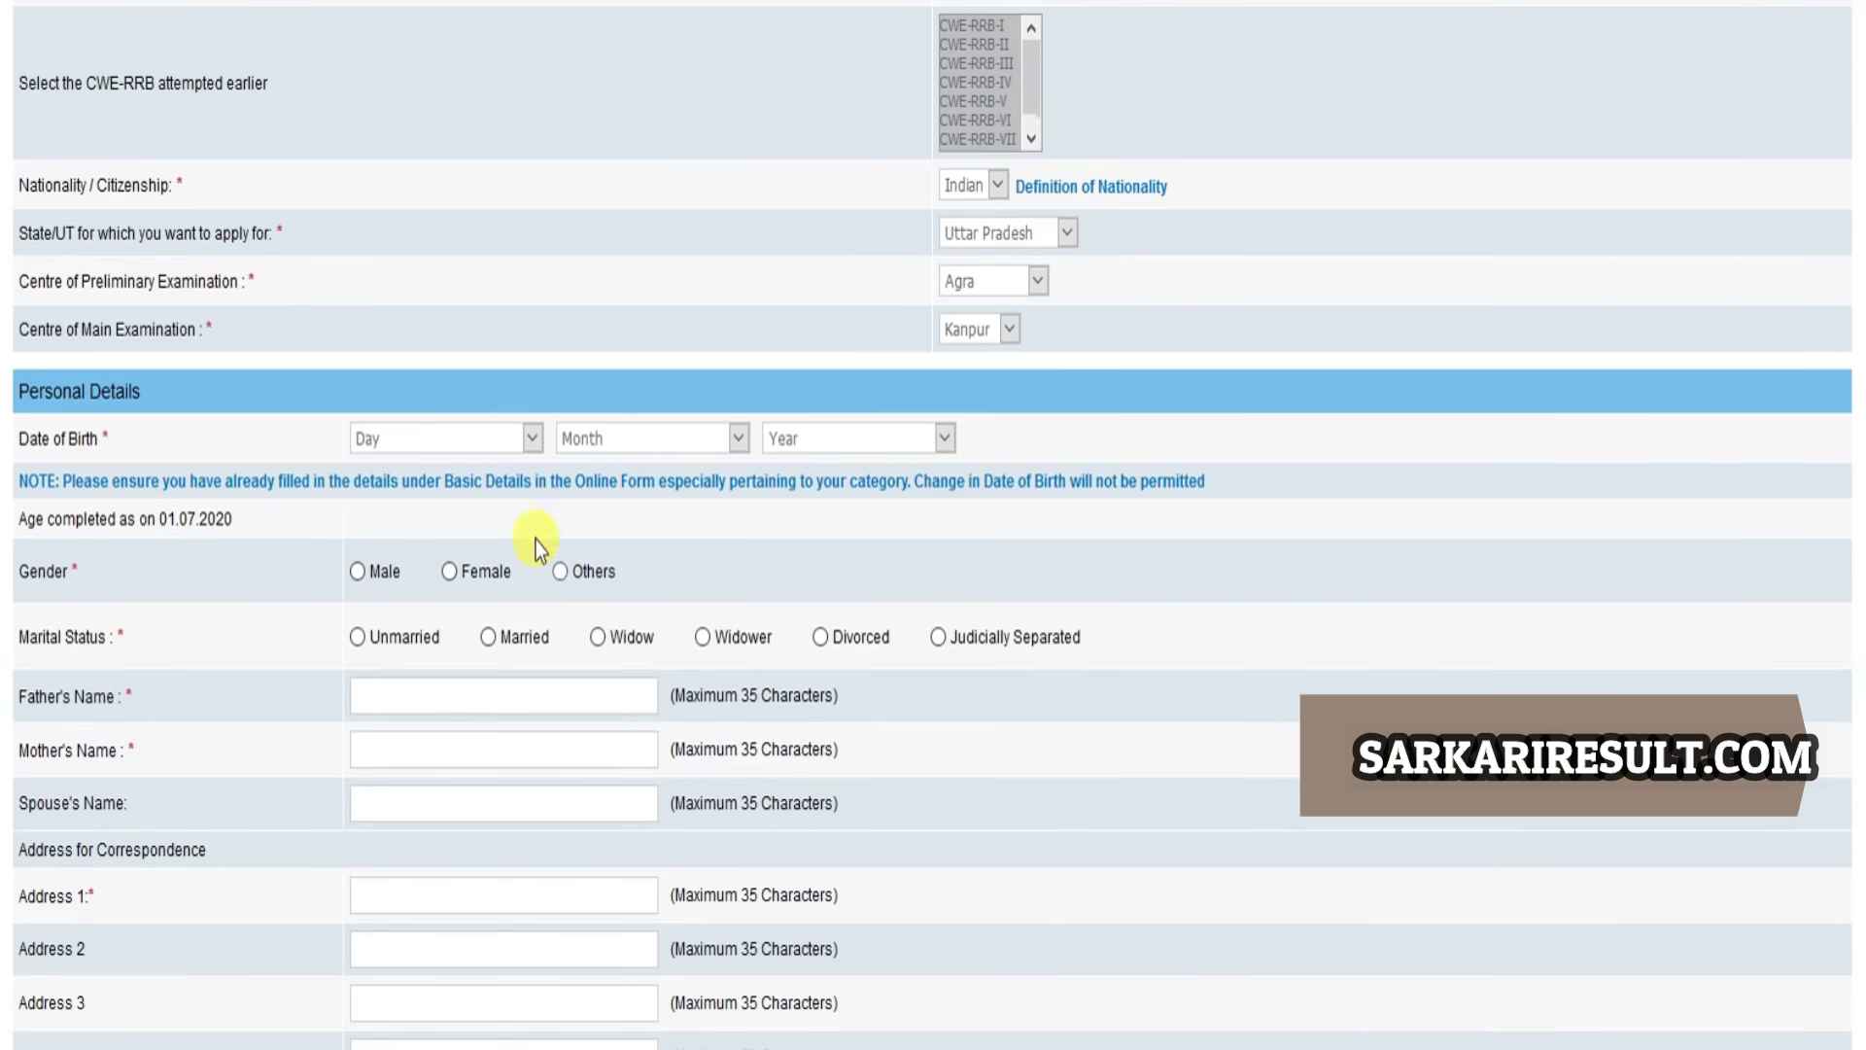
Step: Set the date of birth to 18 August 1995
left_click(480, 430)
type("18")
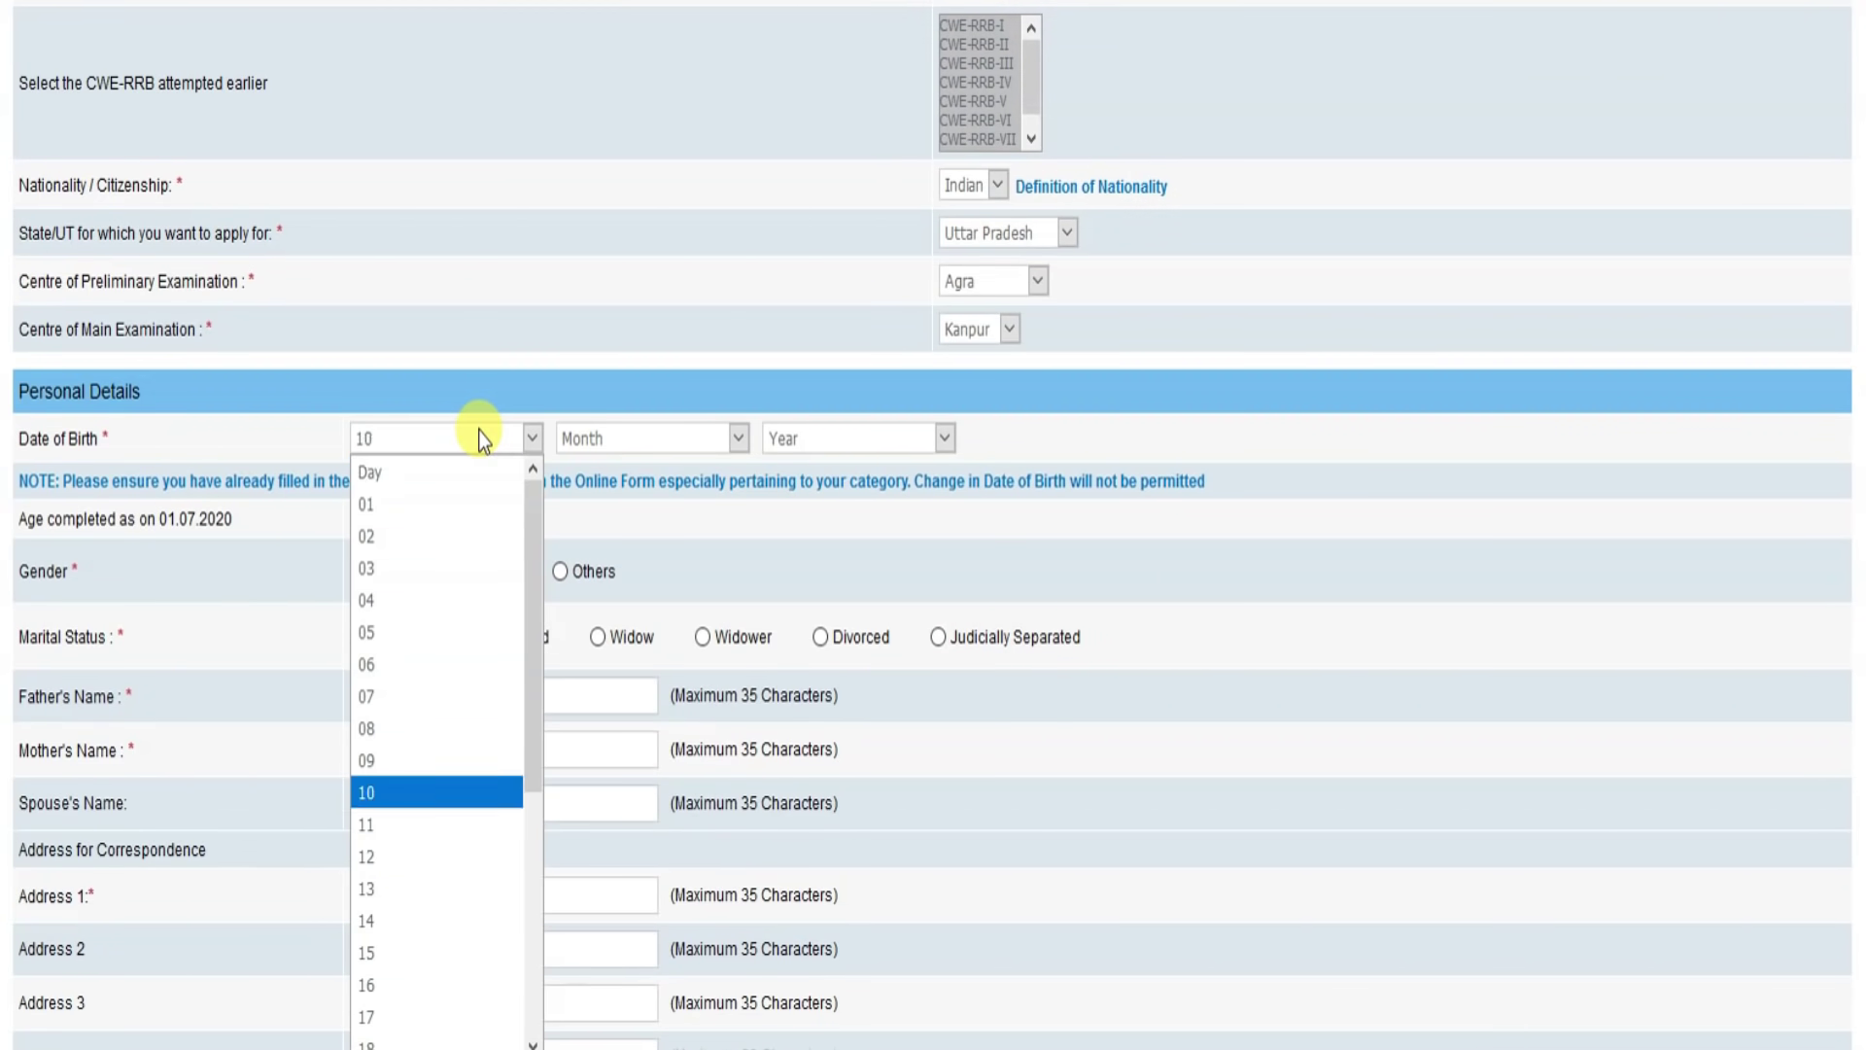
key("Return")
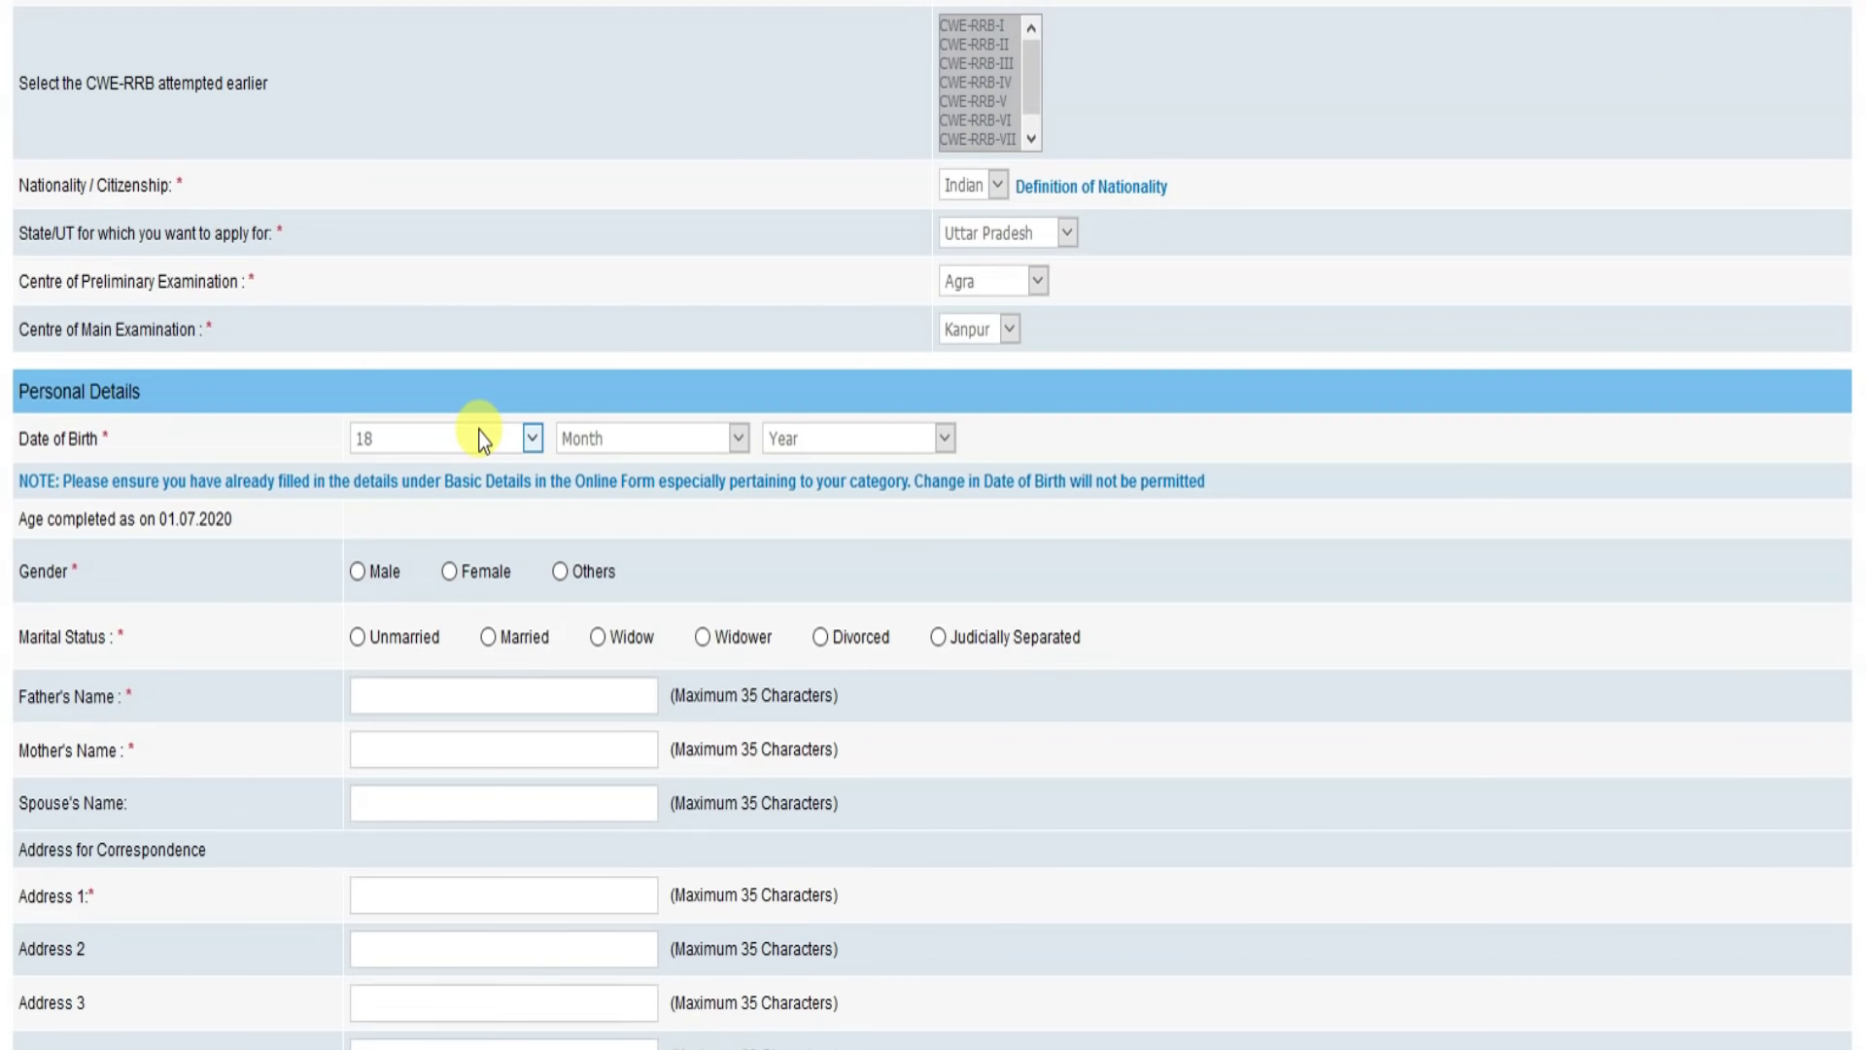
left_click(603, 438)
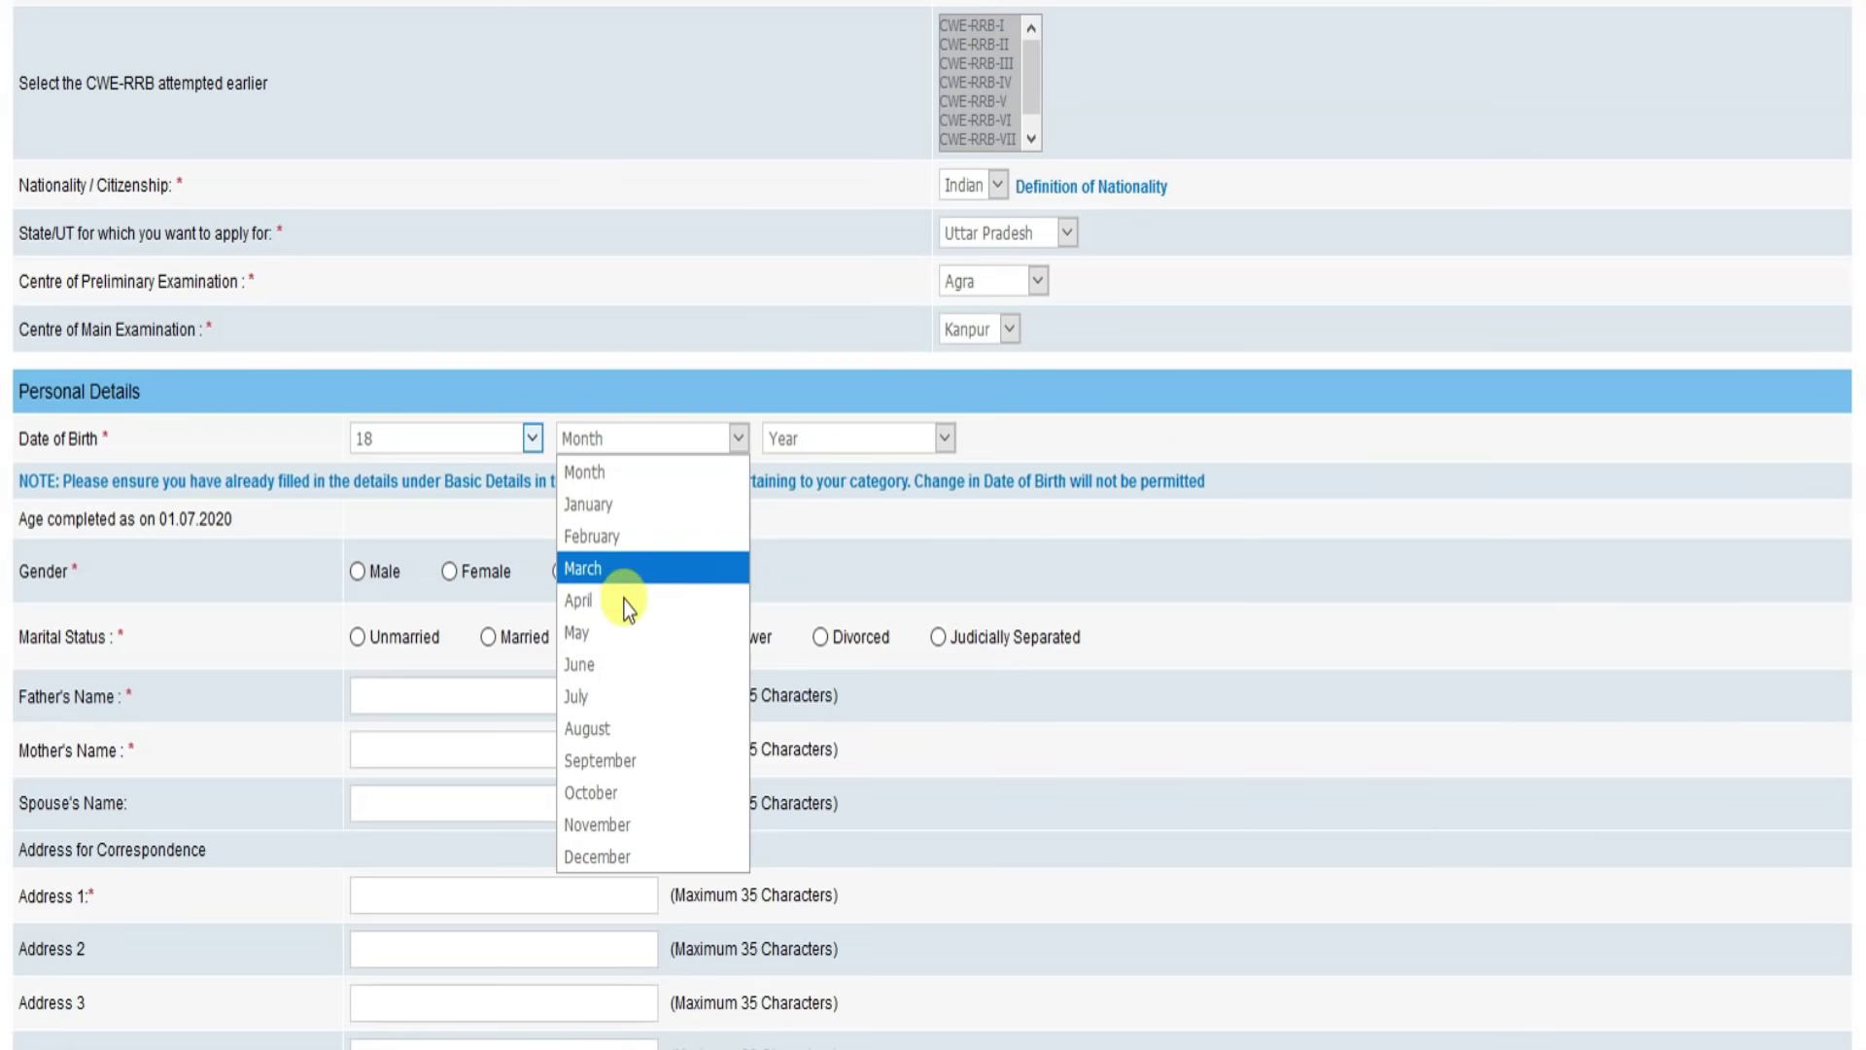
left_click(623, 734)
left_click(859, 438)
type("1995")
key("Return")
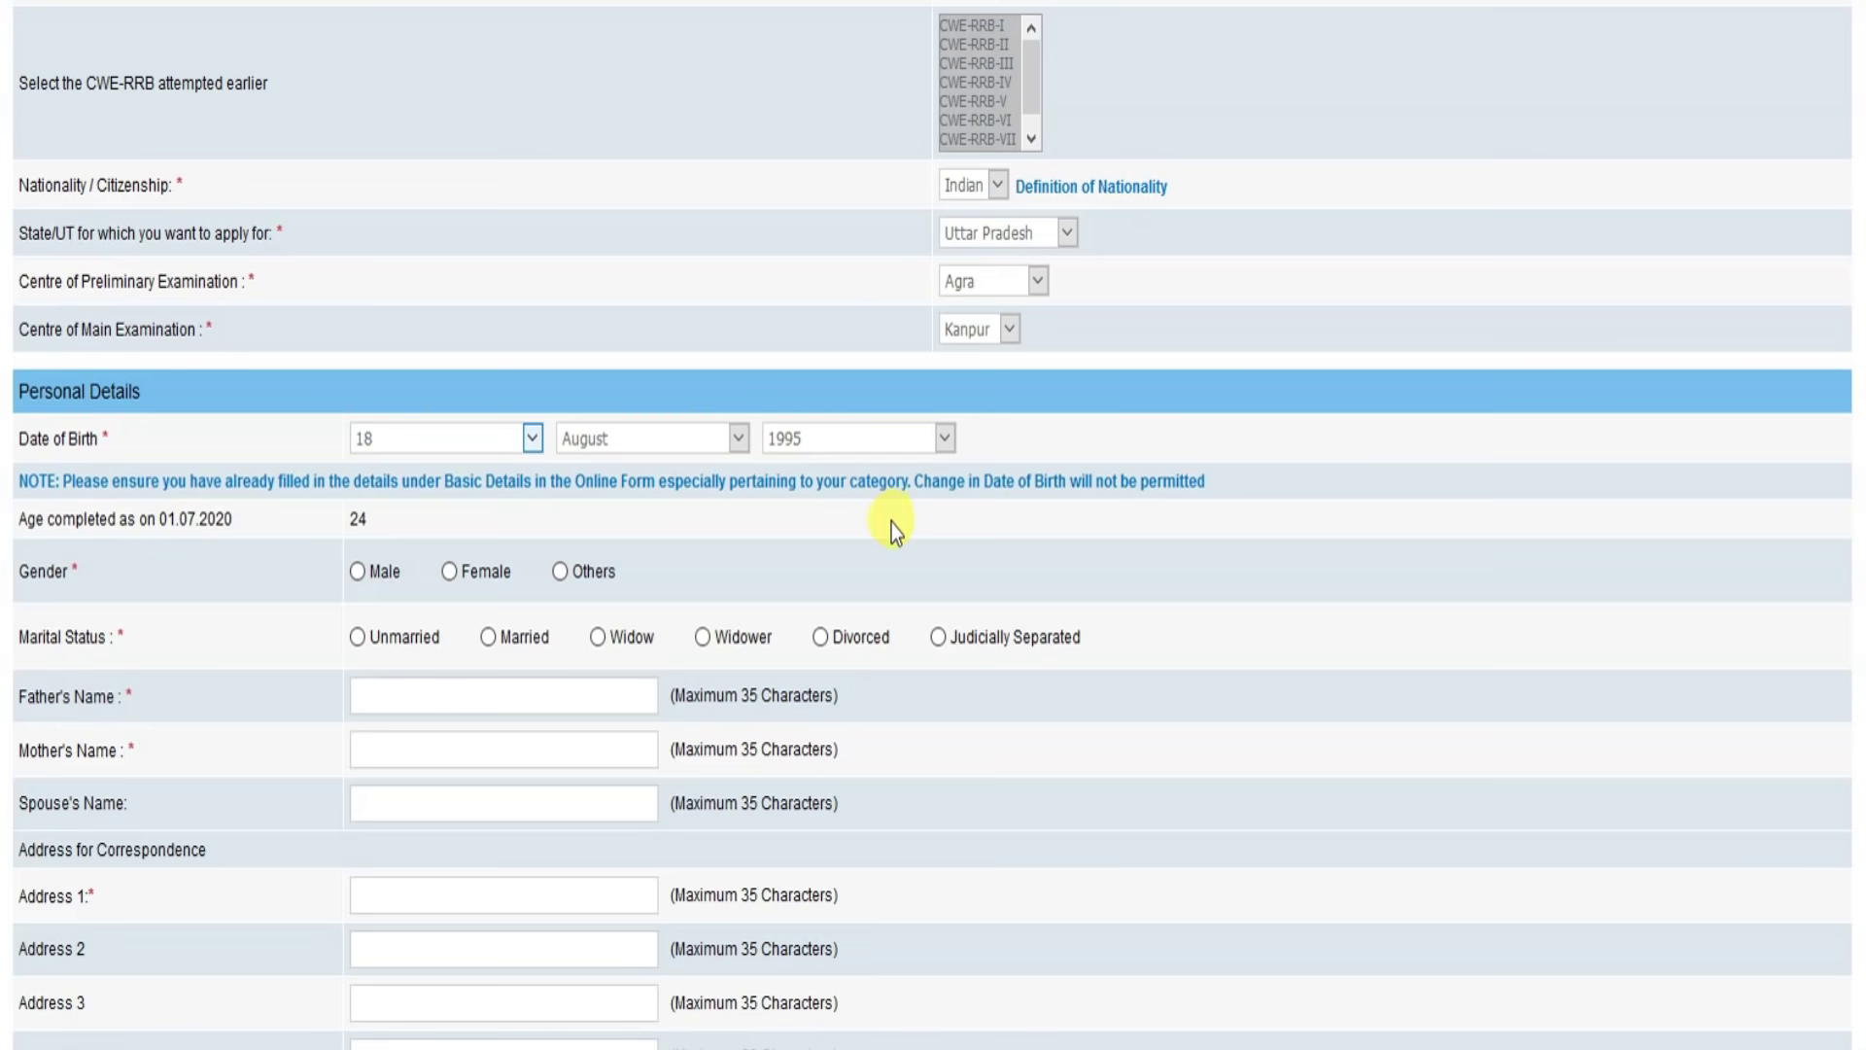
Step: Set gender Male, marital status Unmarried, and enter the father's name
left_click(359, 573)
left_click(355, 637)
left_click(401, 705)
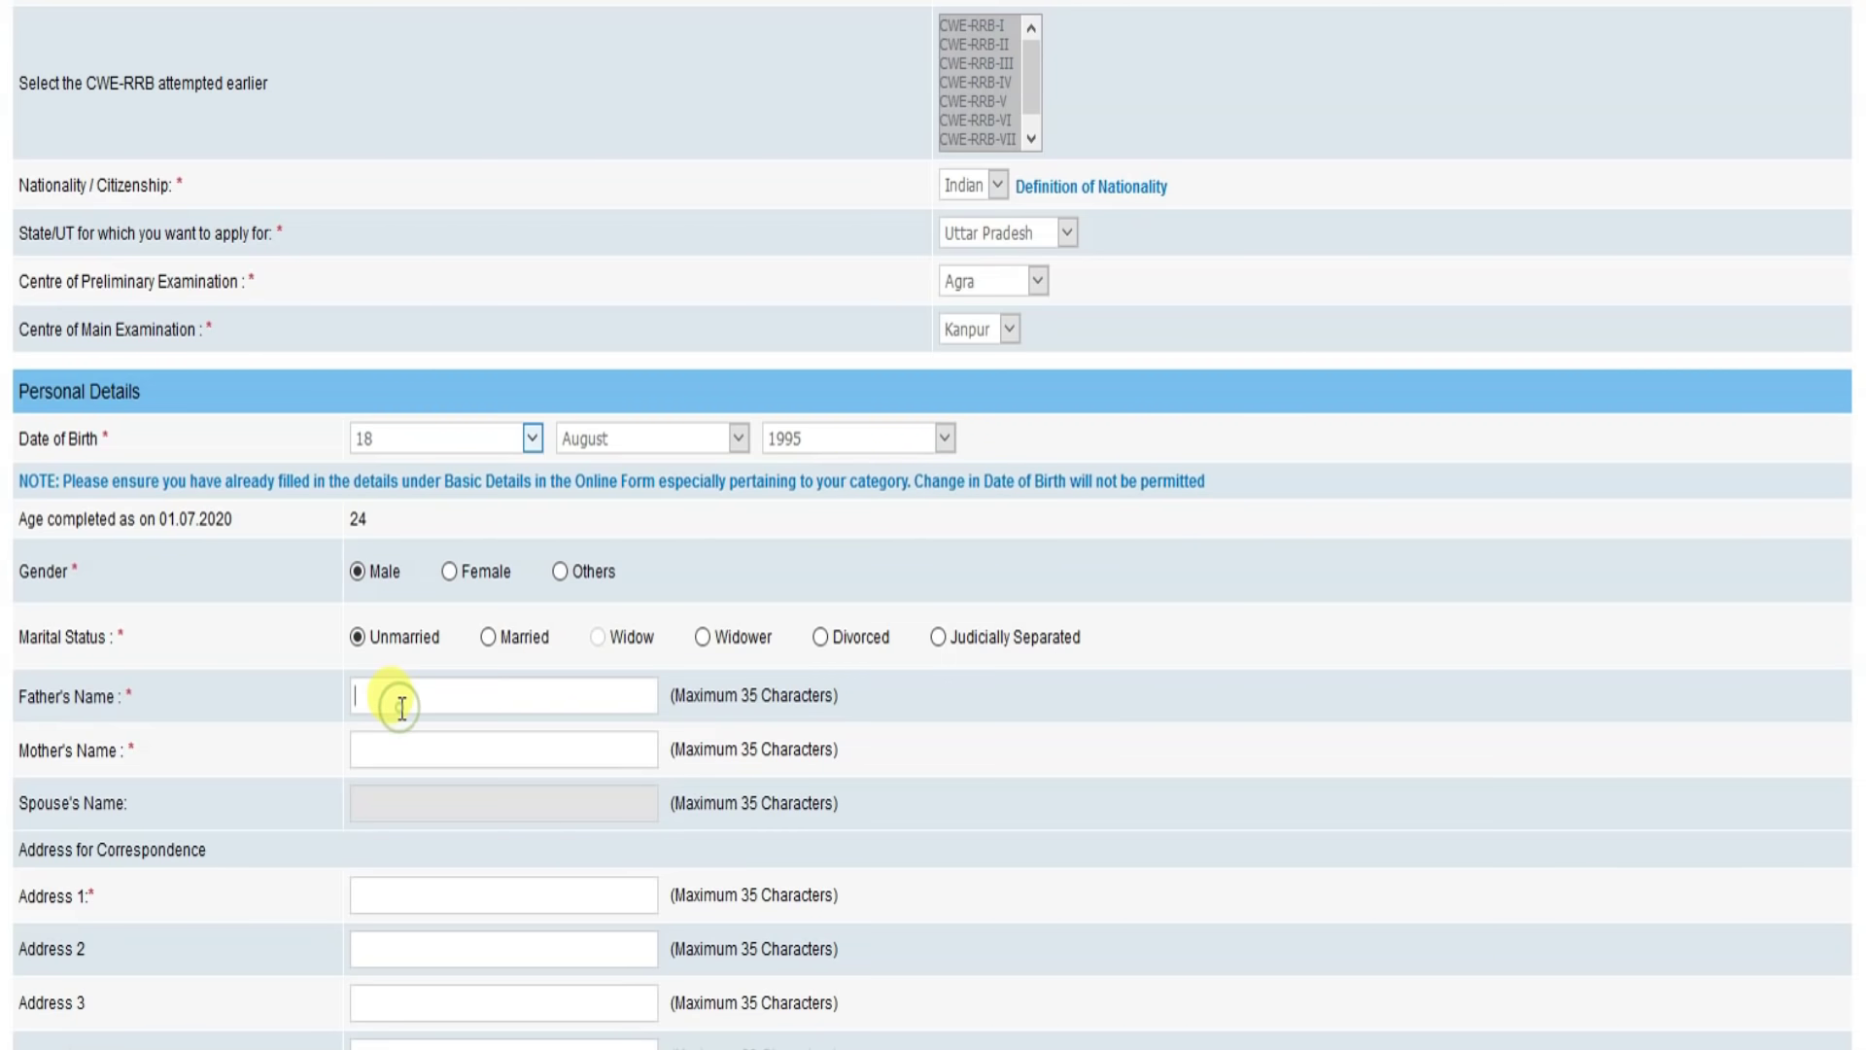
key("Tab")
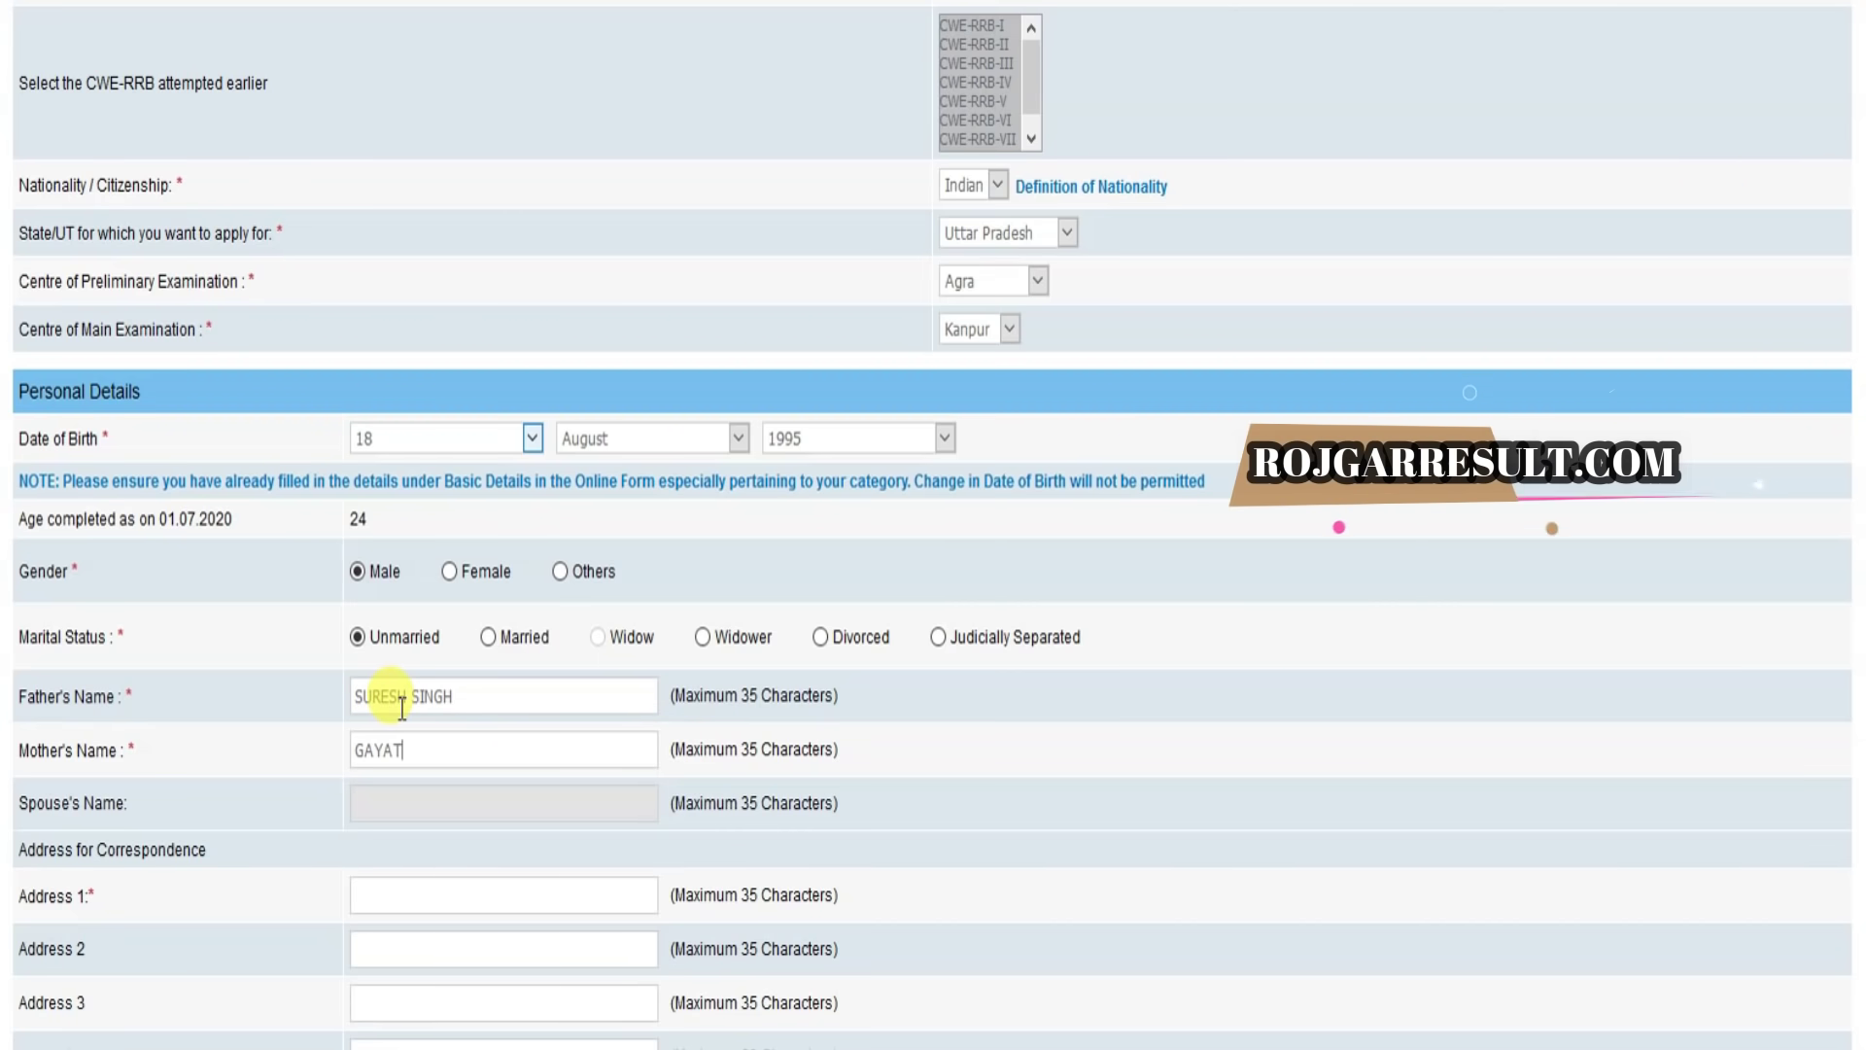
Step: Enter the mother's name
key("Tab")
scroll(406, 711, "down", 3)
scroll(405, 711, "down", 2)
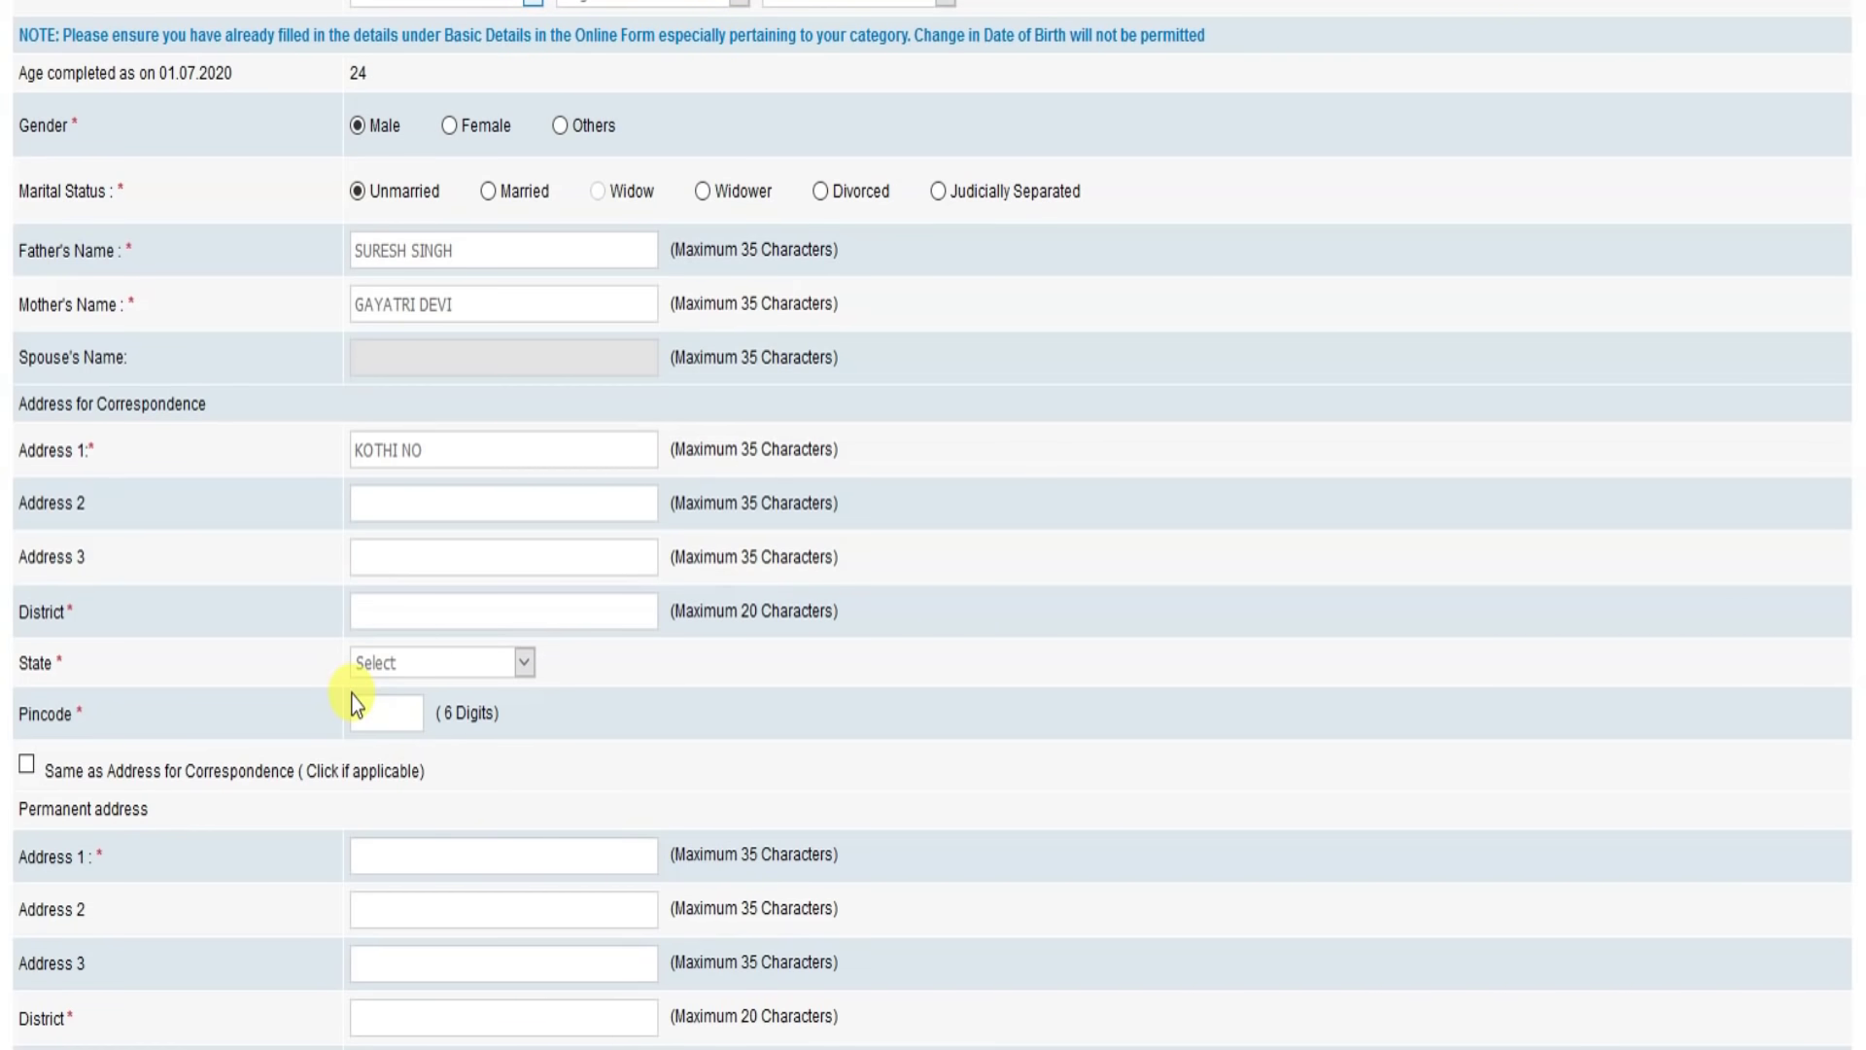
Step: Fill the correspondence address, district, state and pincode, and copy it to the permanent address
key("Tab")
key("Tab")
key("Tab")
type("AGRA")
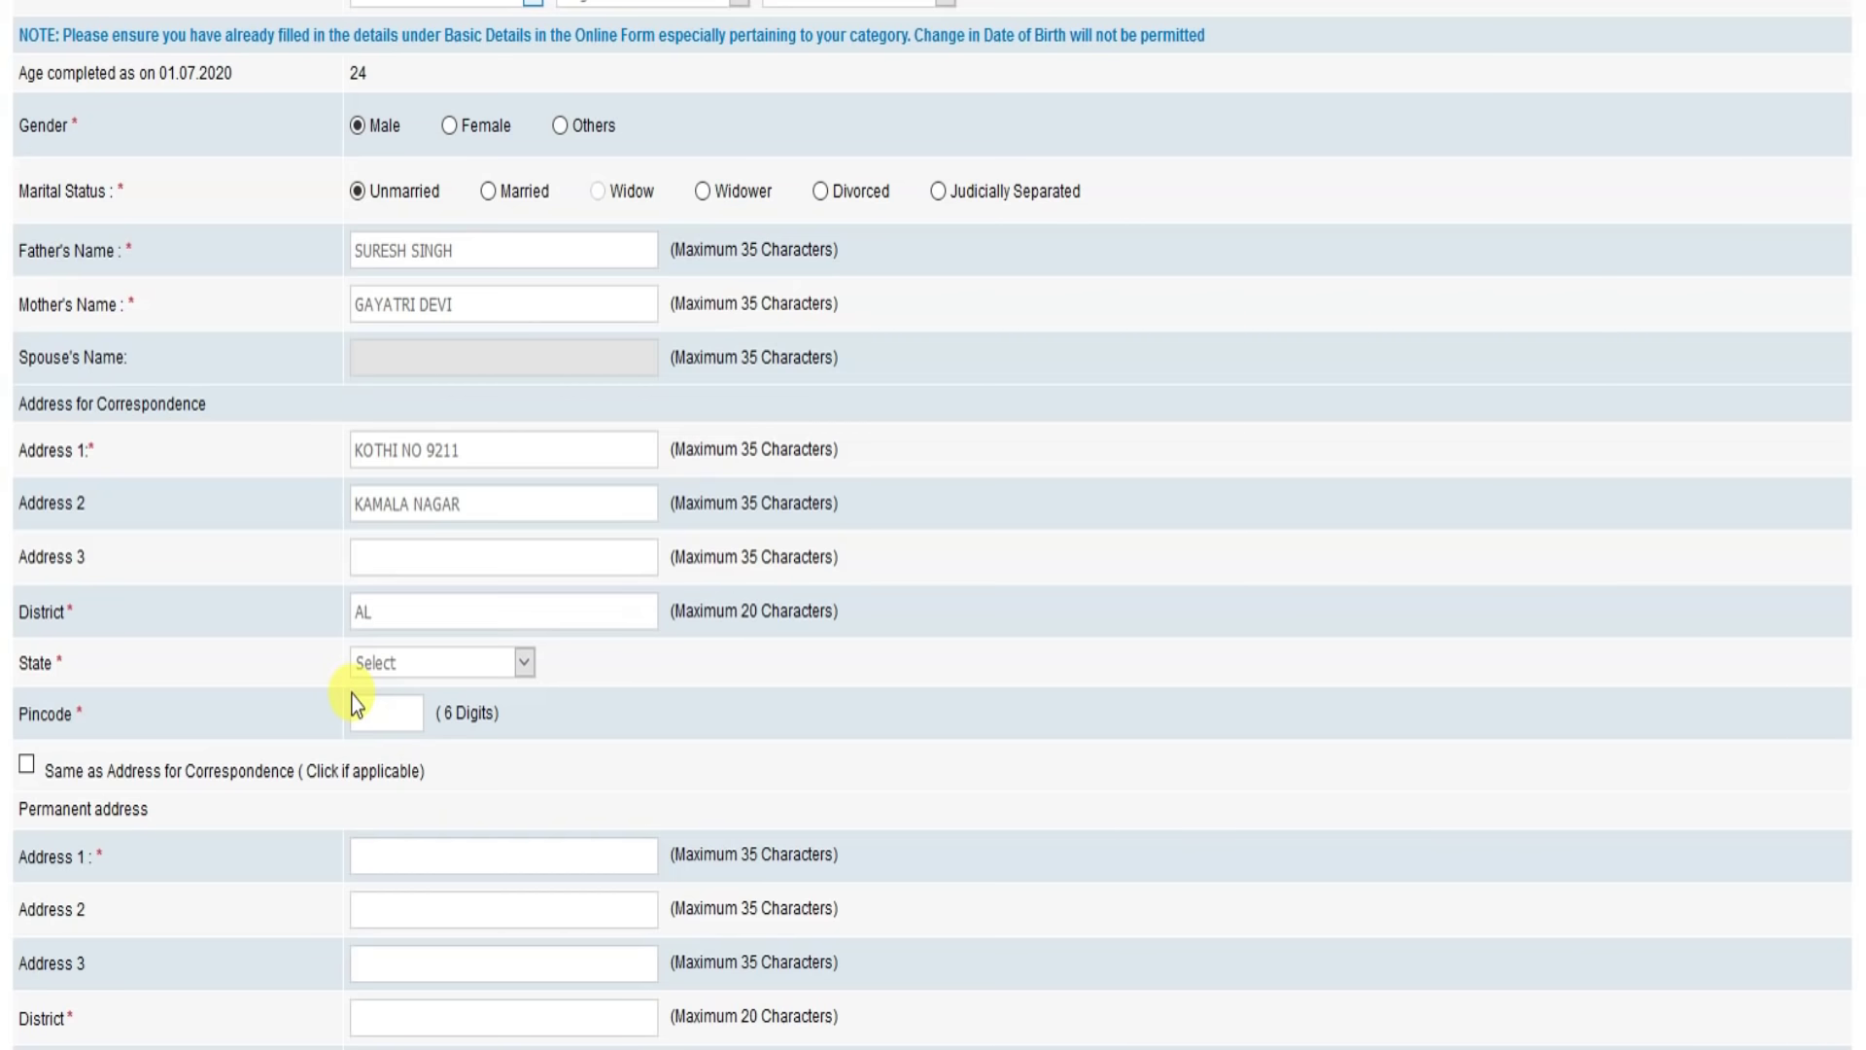
key("Tab")
key("u")
left_click(359, 717)
type("208002")
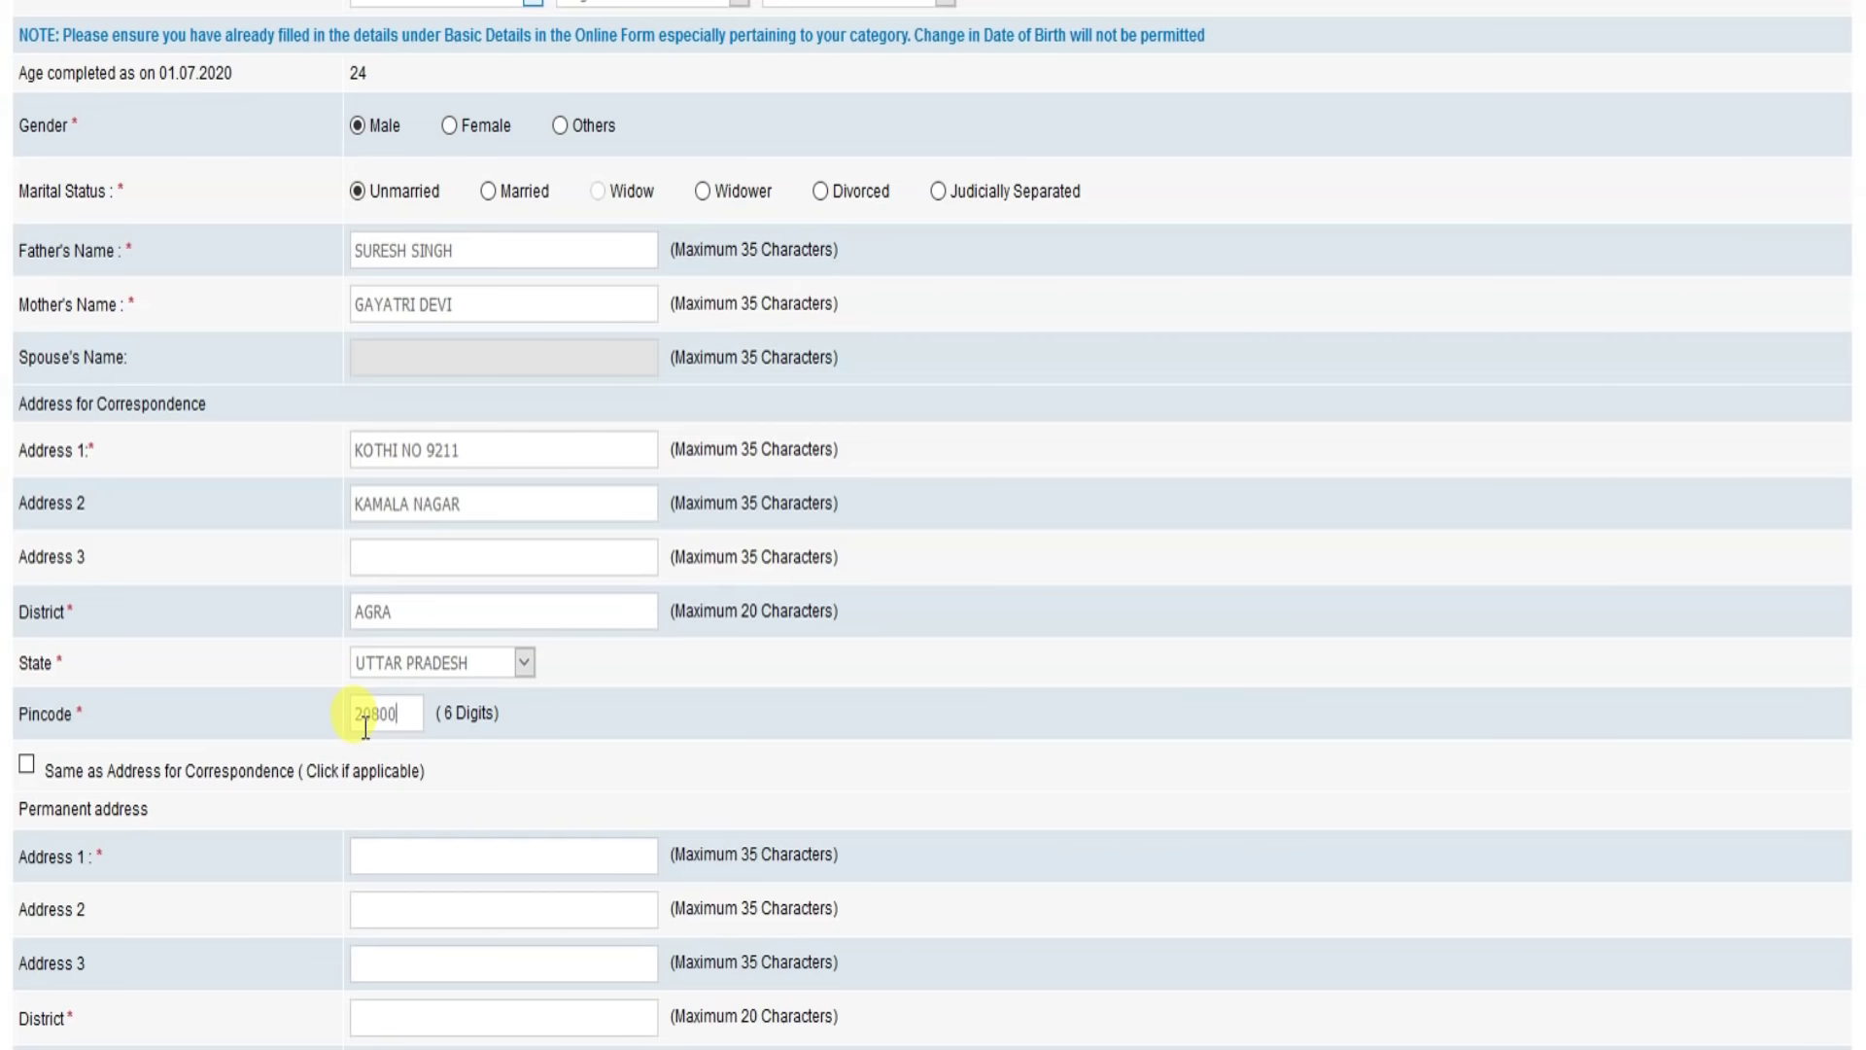
key("Tab")
key("space")
Step: Set the GST invoicing address to Permanent Address
scroll(350, 719, "down", 5)
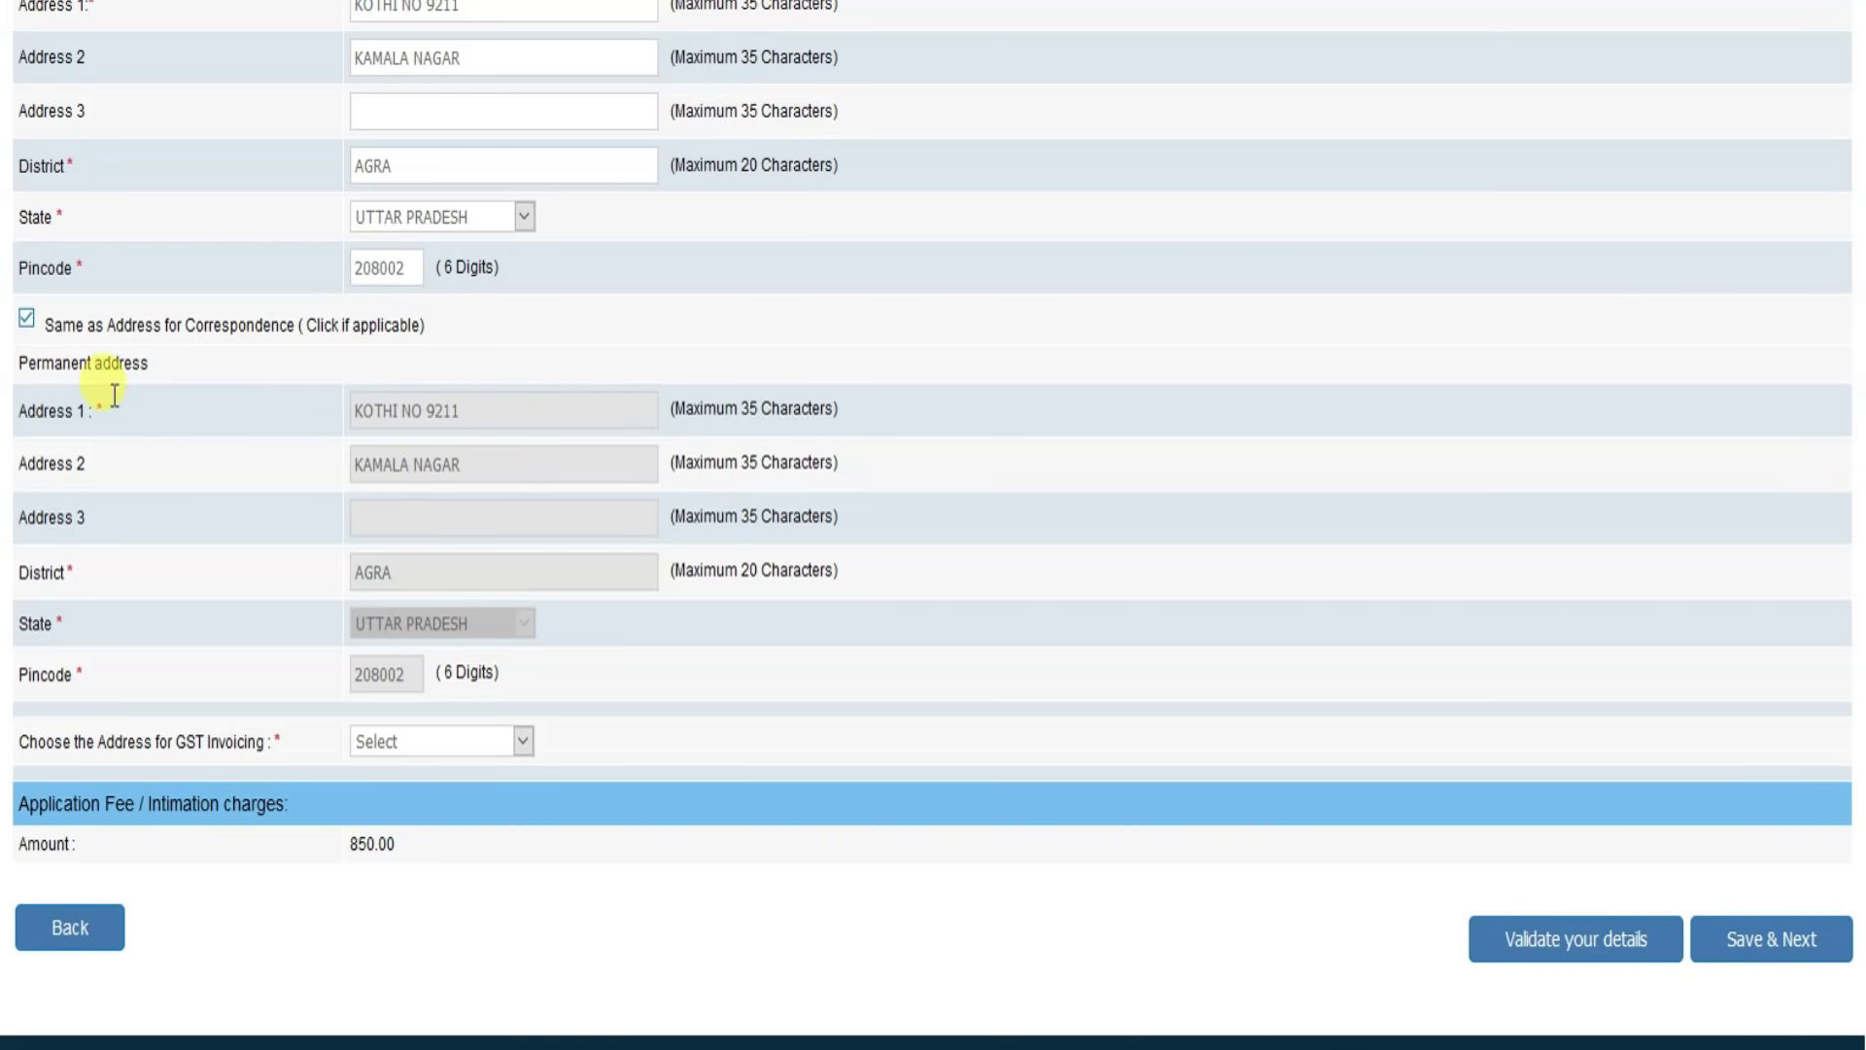
left_click(418, 750)
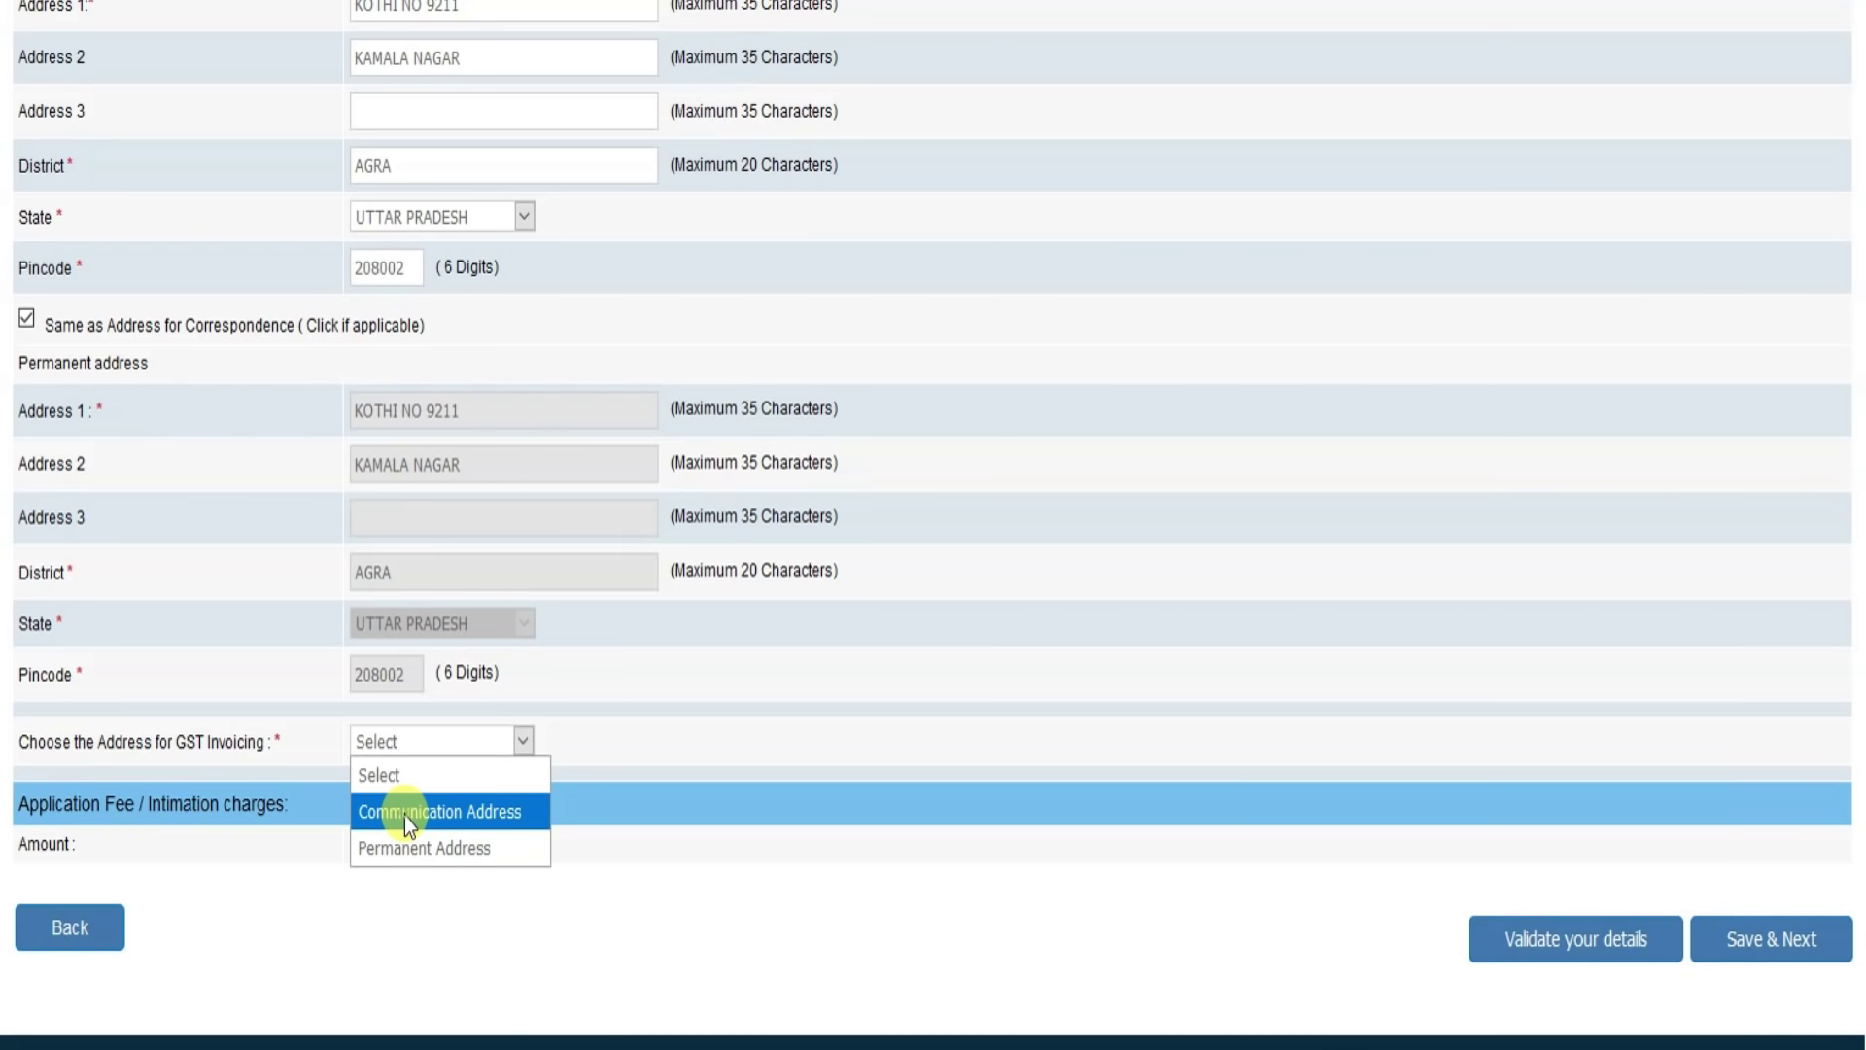
left_click(404, 815)
scroll(832, 766, "down", 1)
left_click(457, 697)
left_click(430, 804)
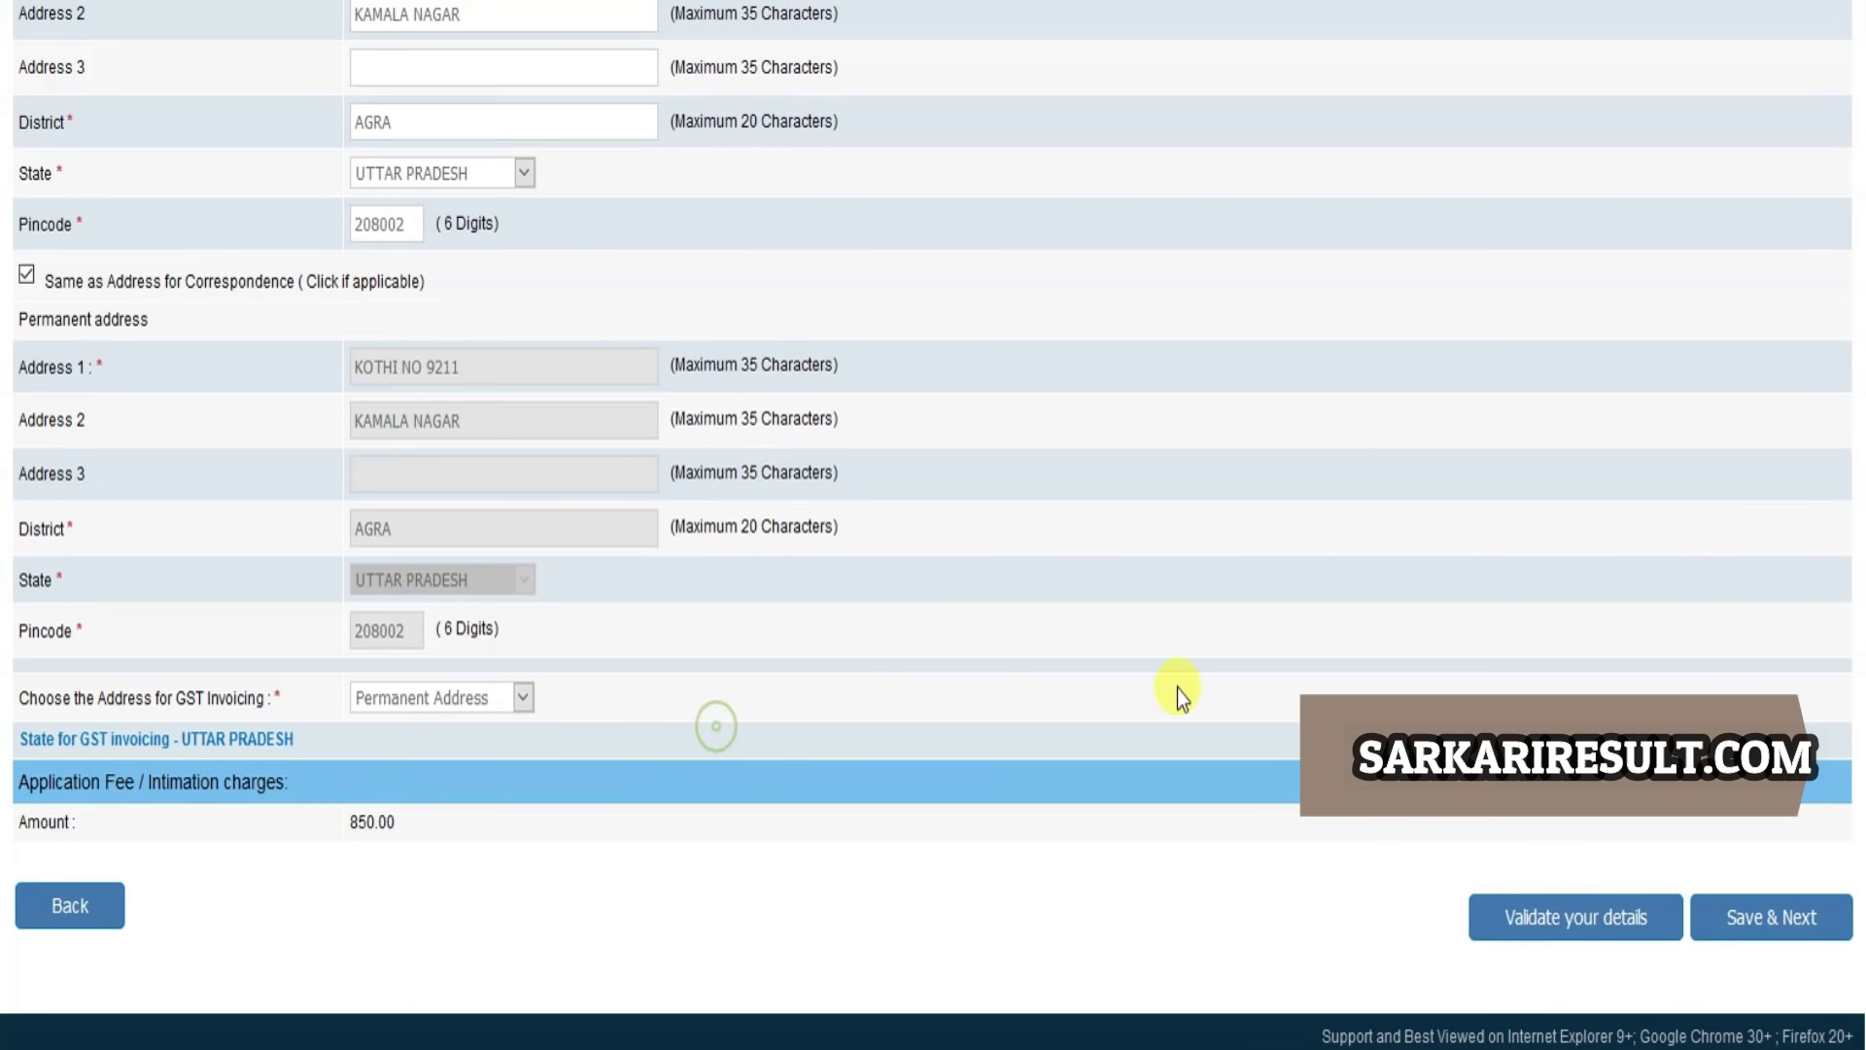
Step: Validate the basic details, acknowledge the success message, and save
left_click(1607, 924)
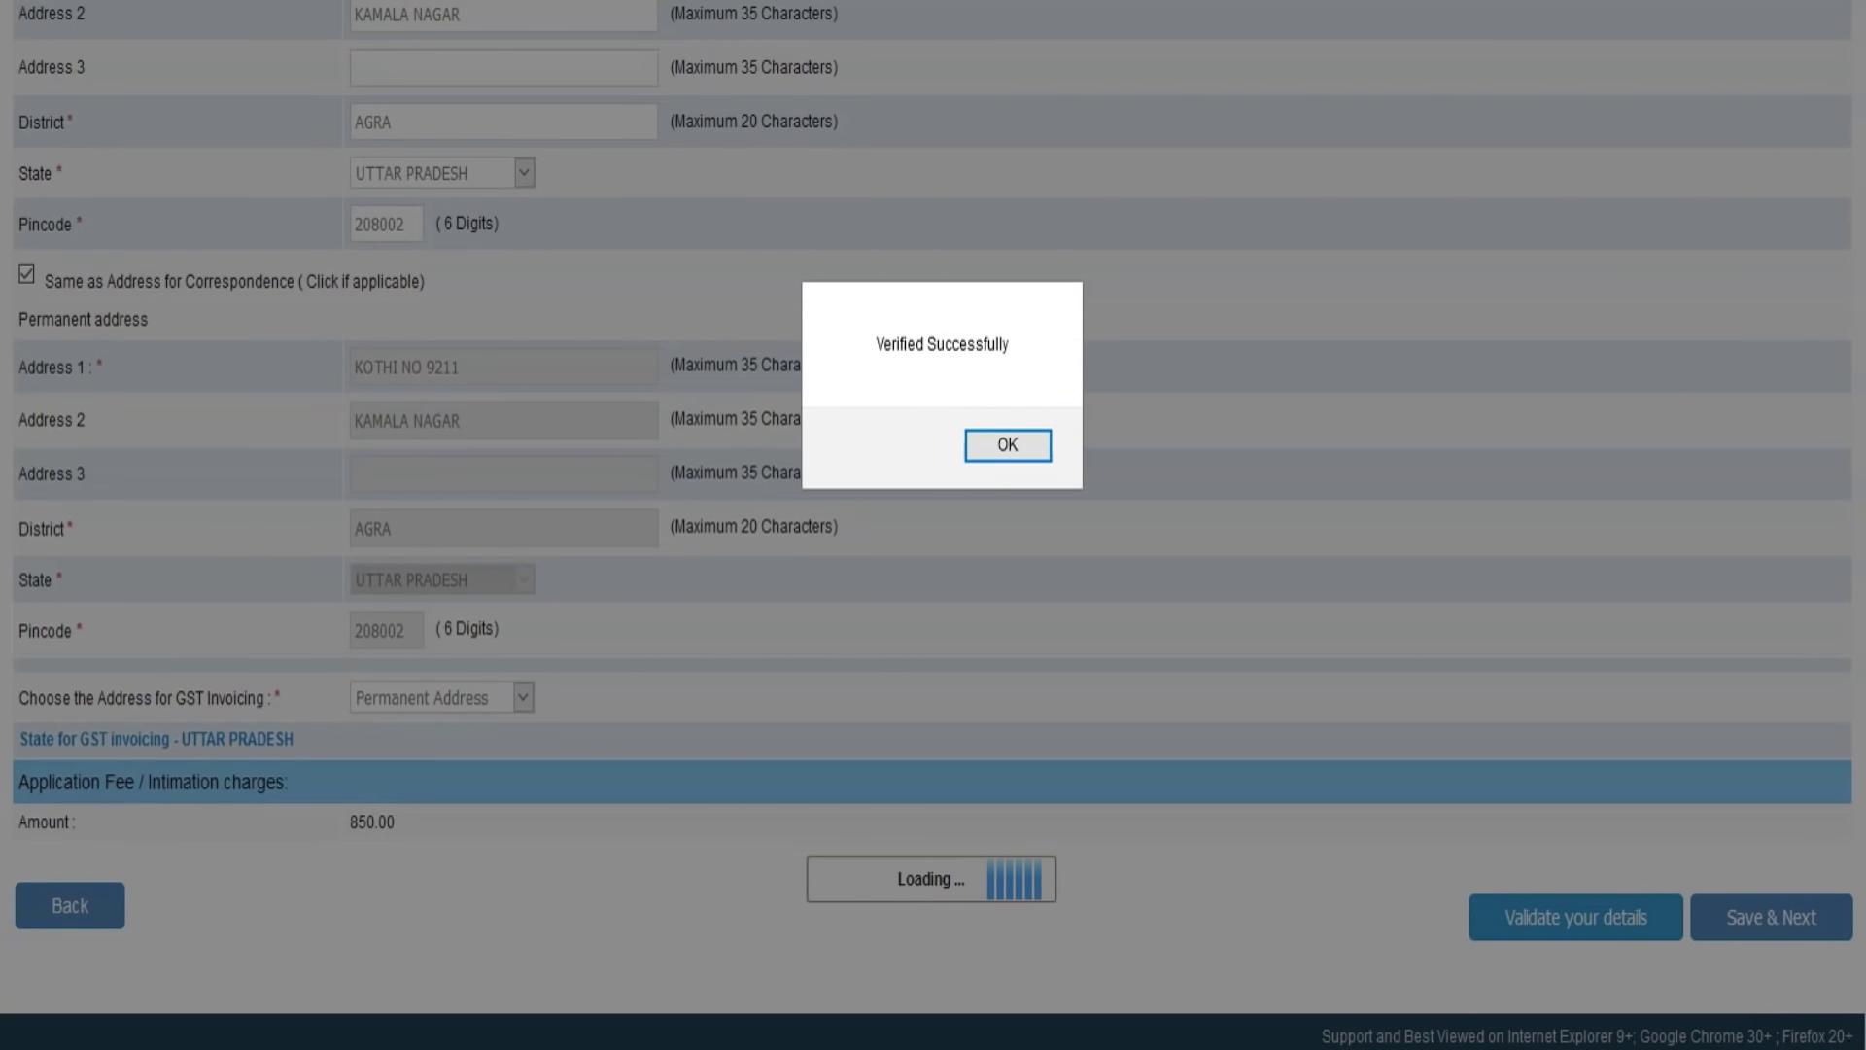
left_click(1007, 444)
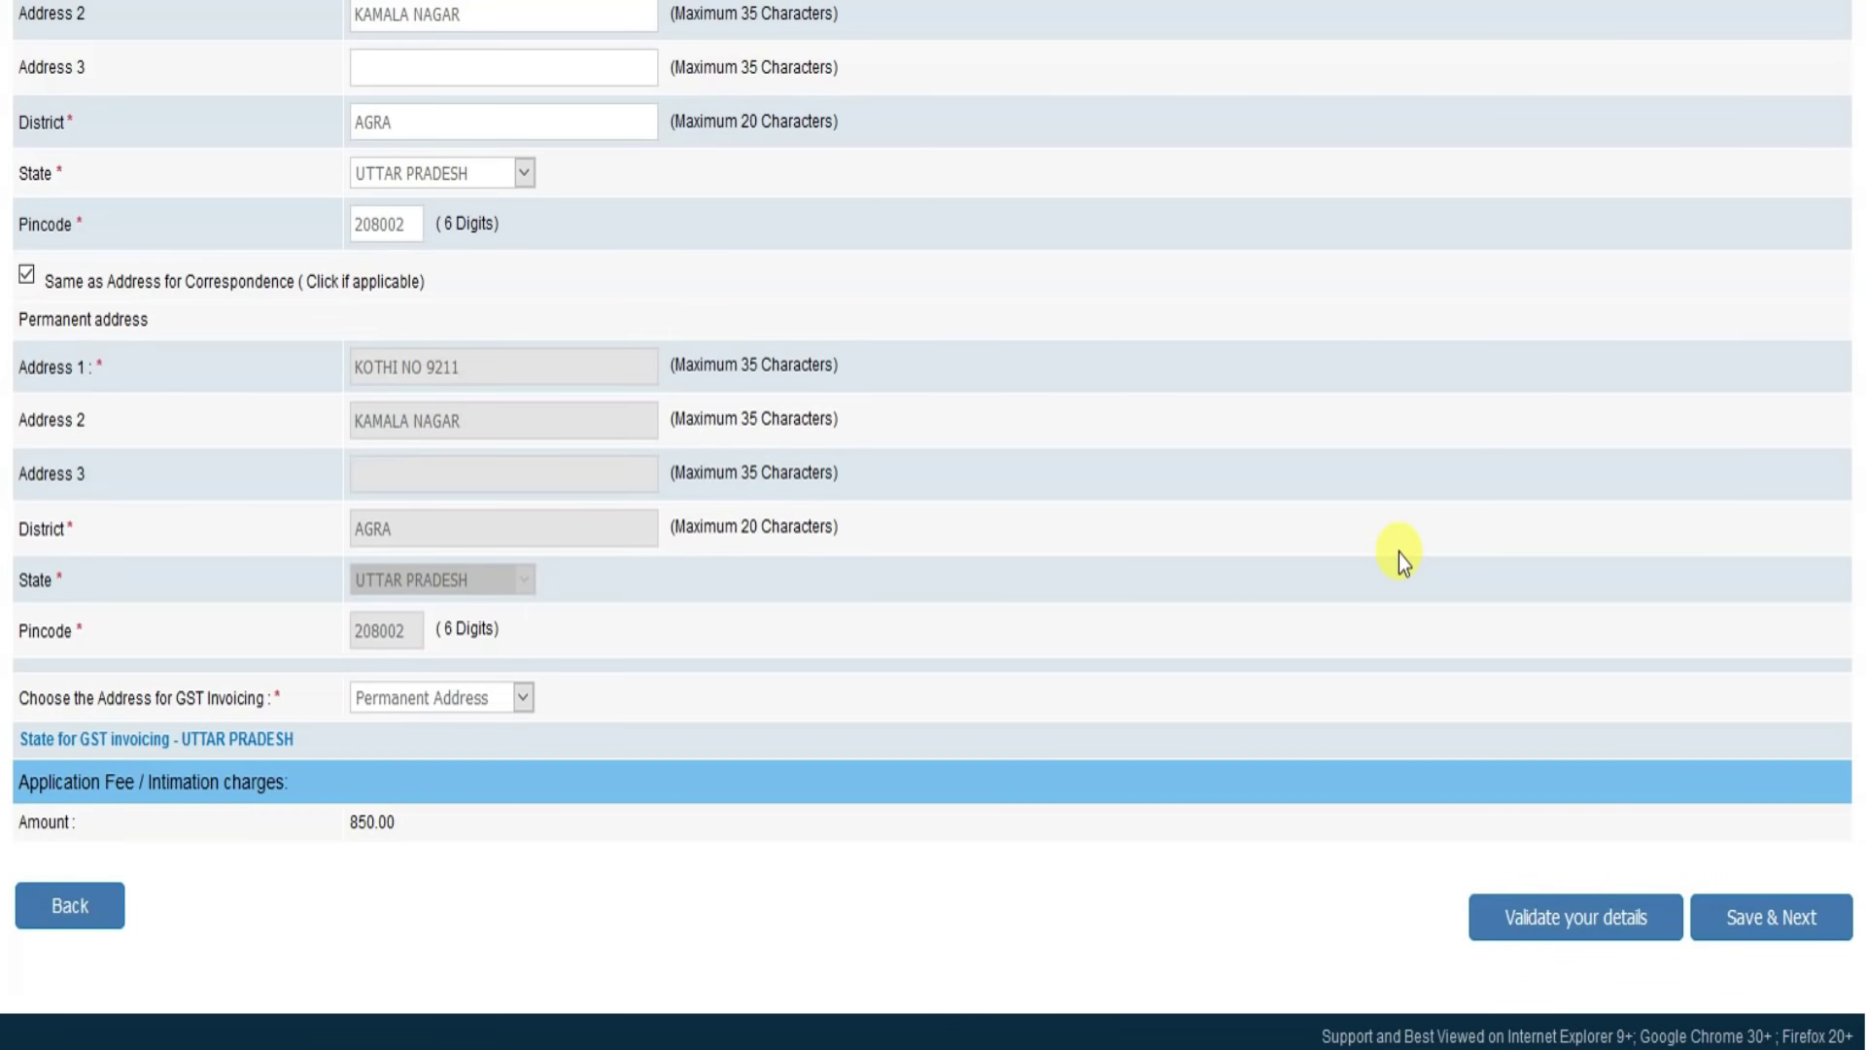
left_click(1799, 929)
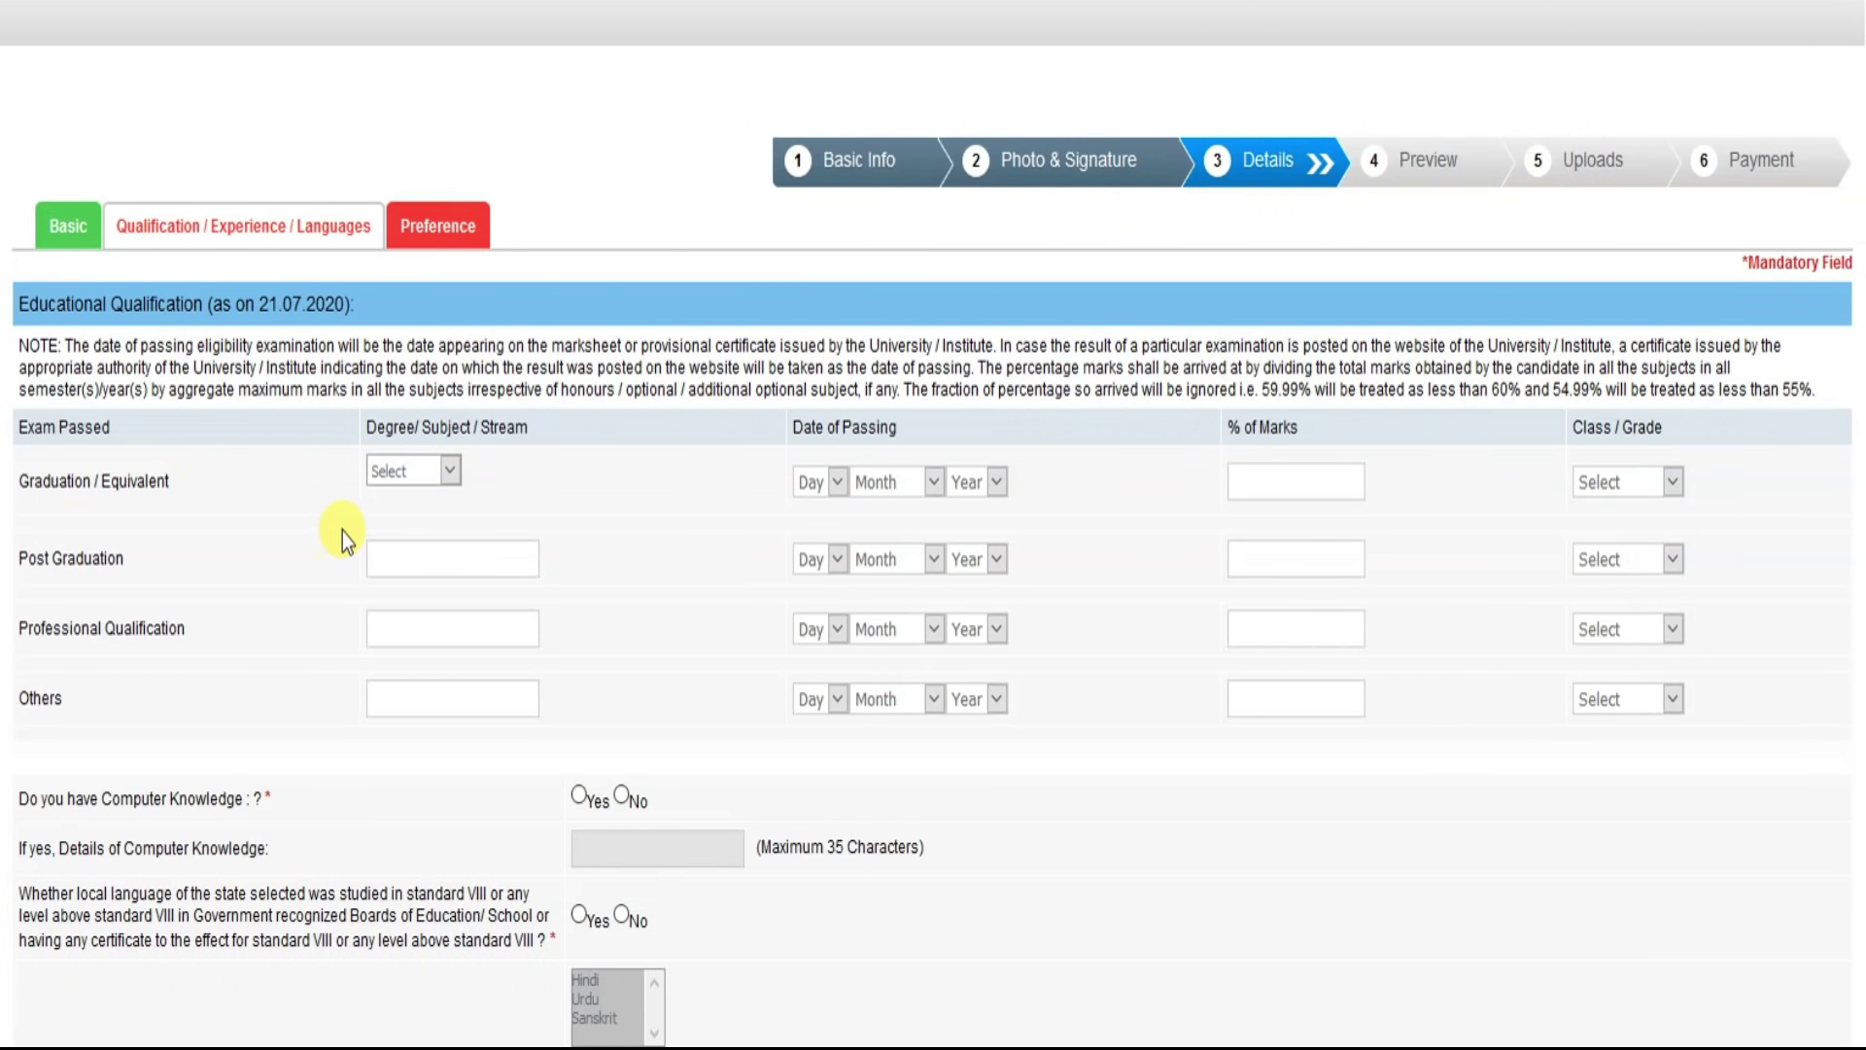
Step: Record Commerce graduation passed on 18 June 2015 with 60.00% marks
scroll(642, 632, "down", 1)
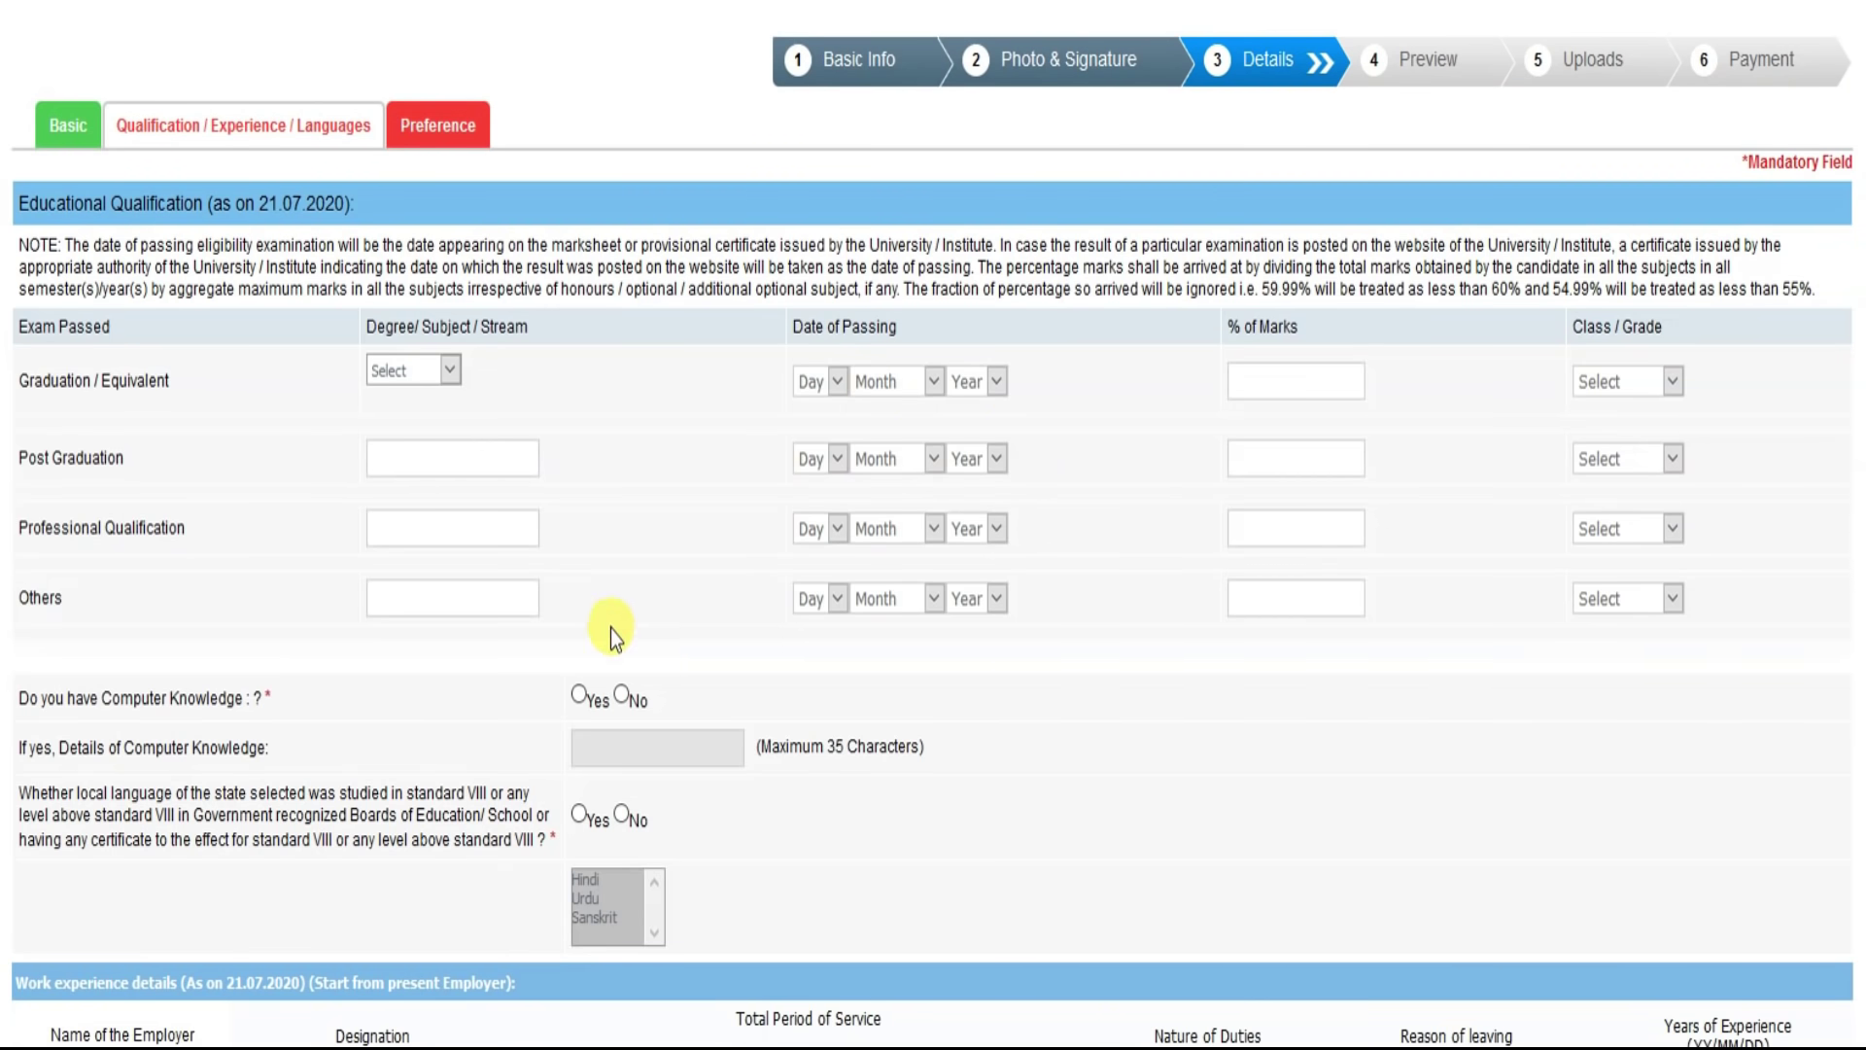
left_click(447, 381)
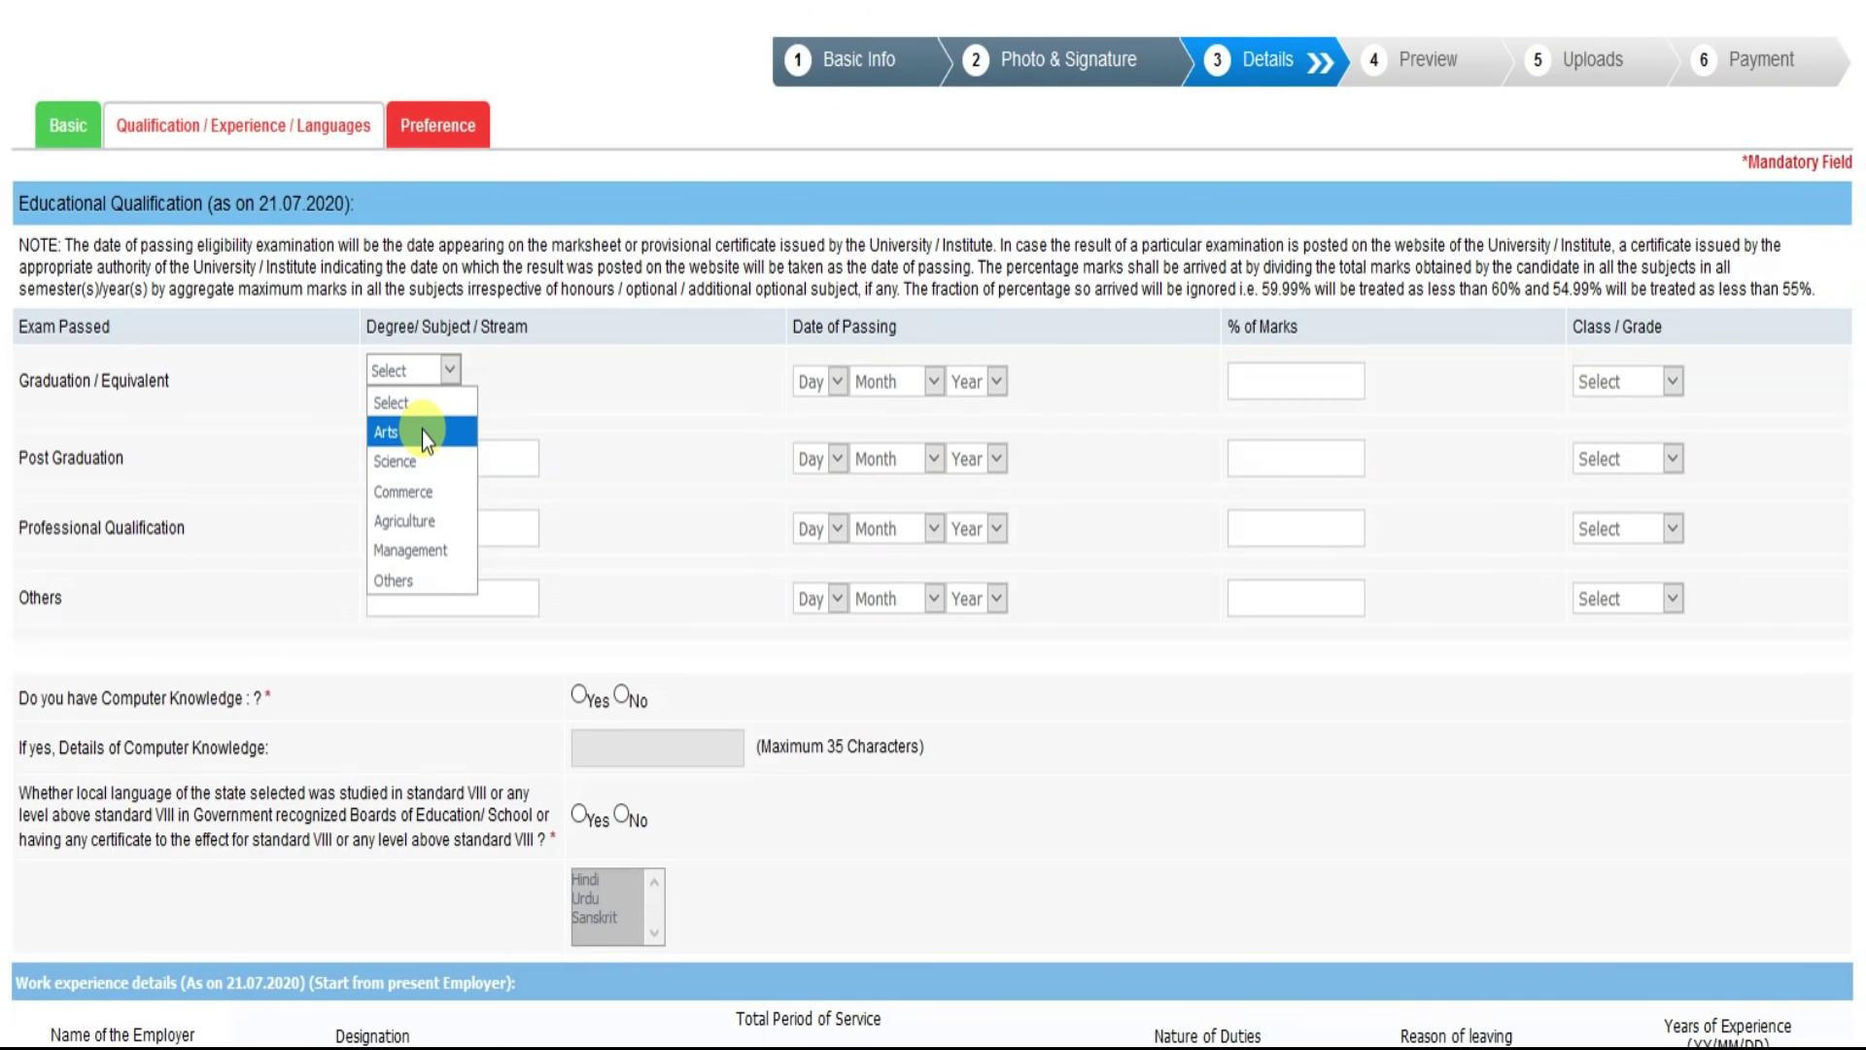
left_click(808, 382)
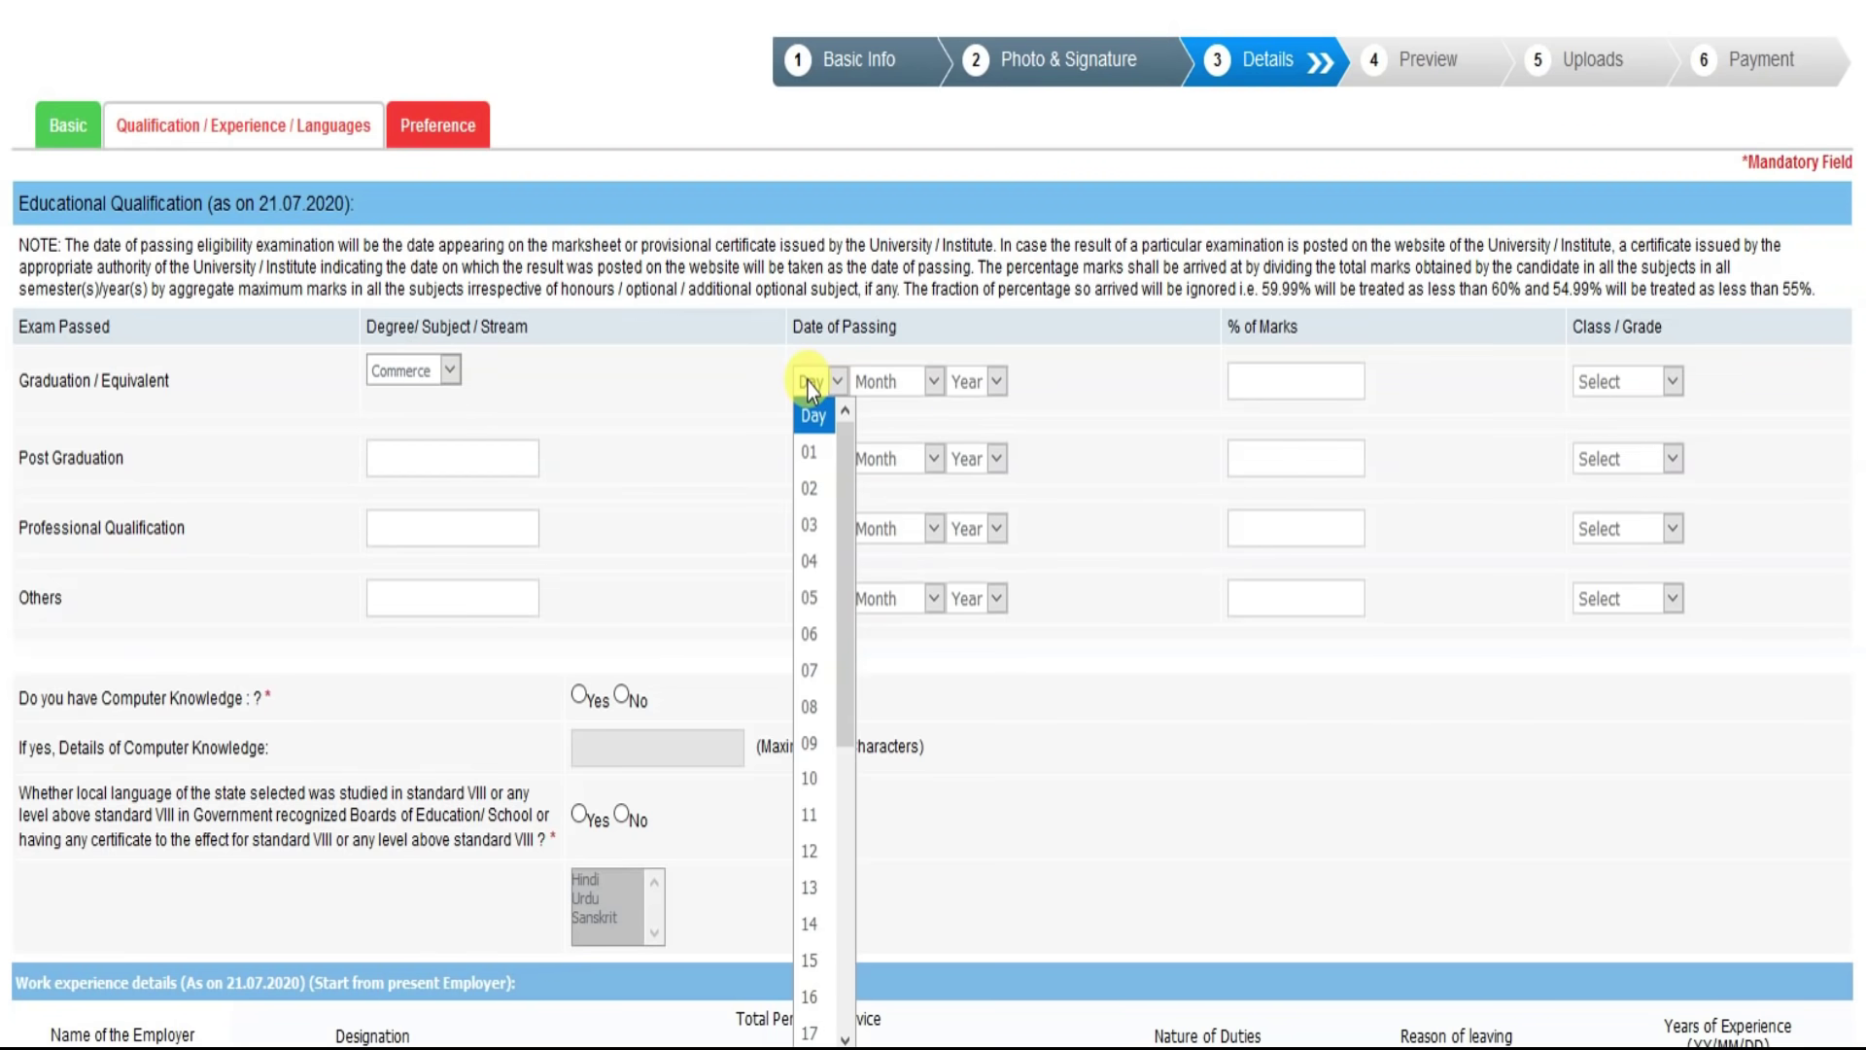
type("18")
key("Return")
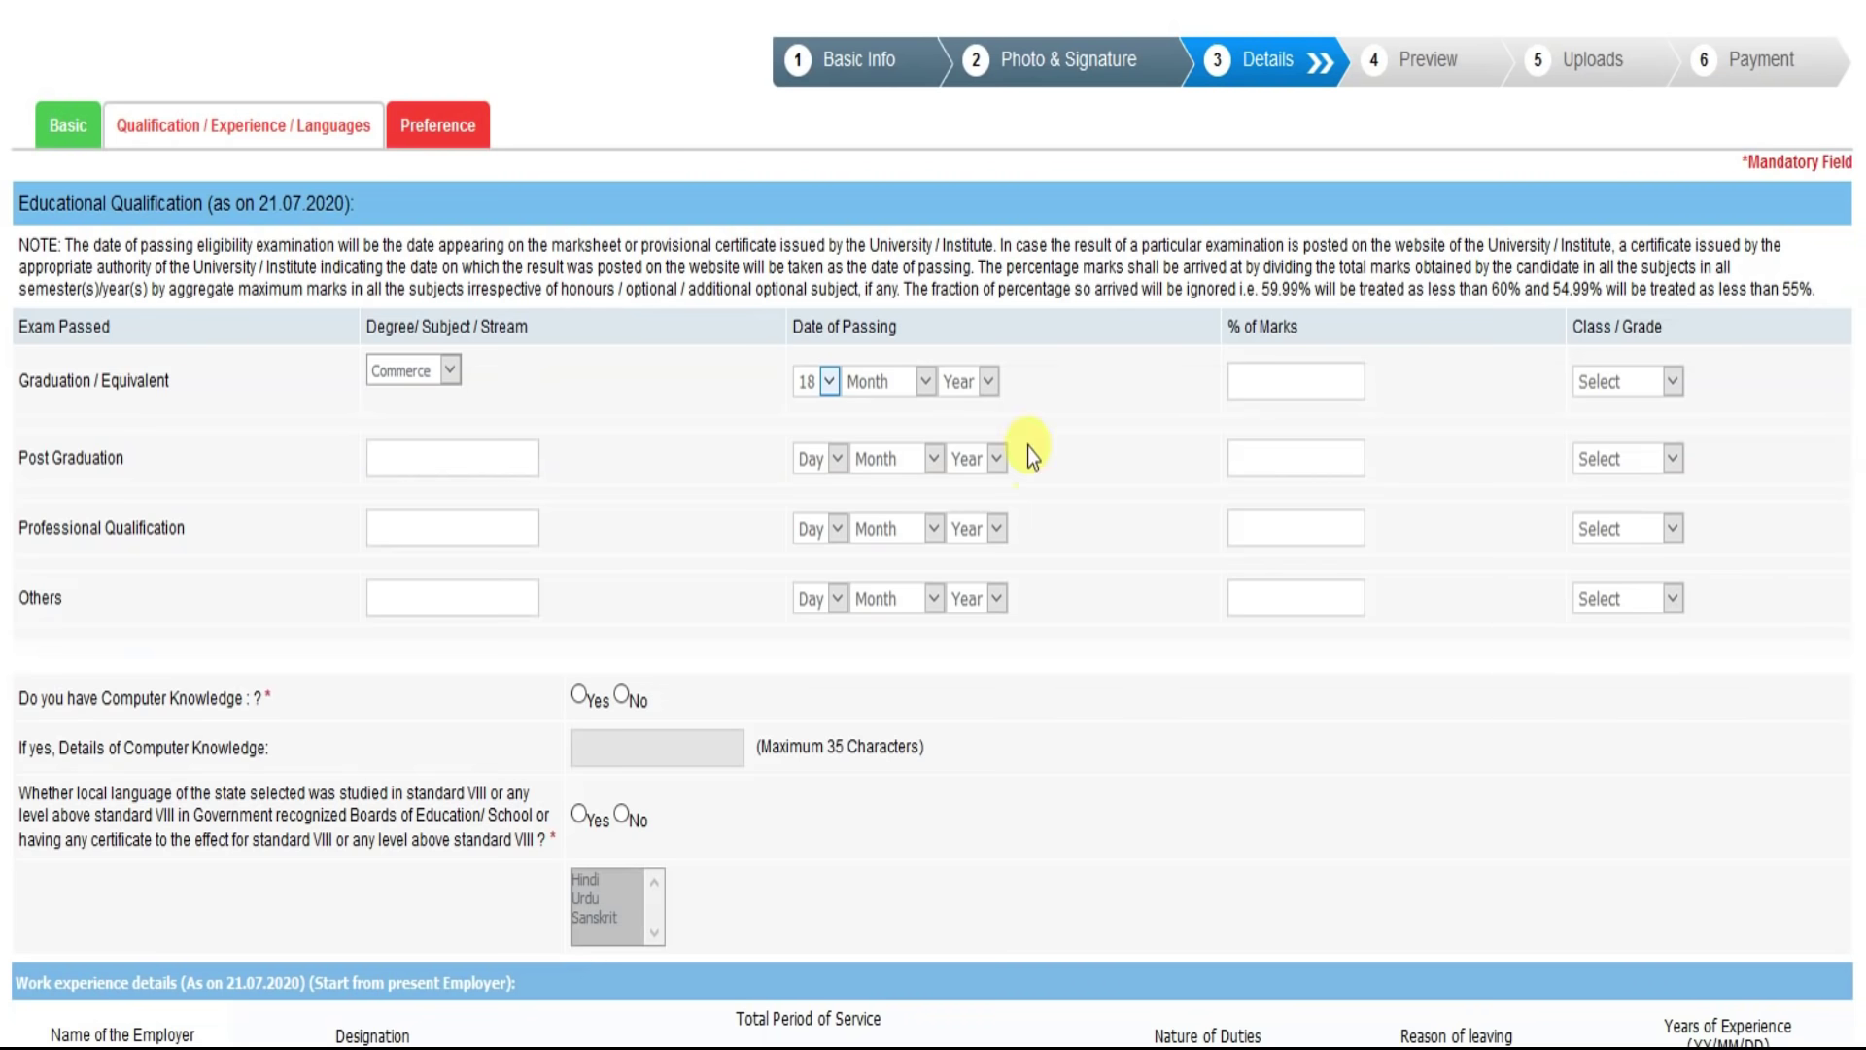
left_click(880, 381)
left_click(874, 668)
left_click(977, 375)
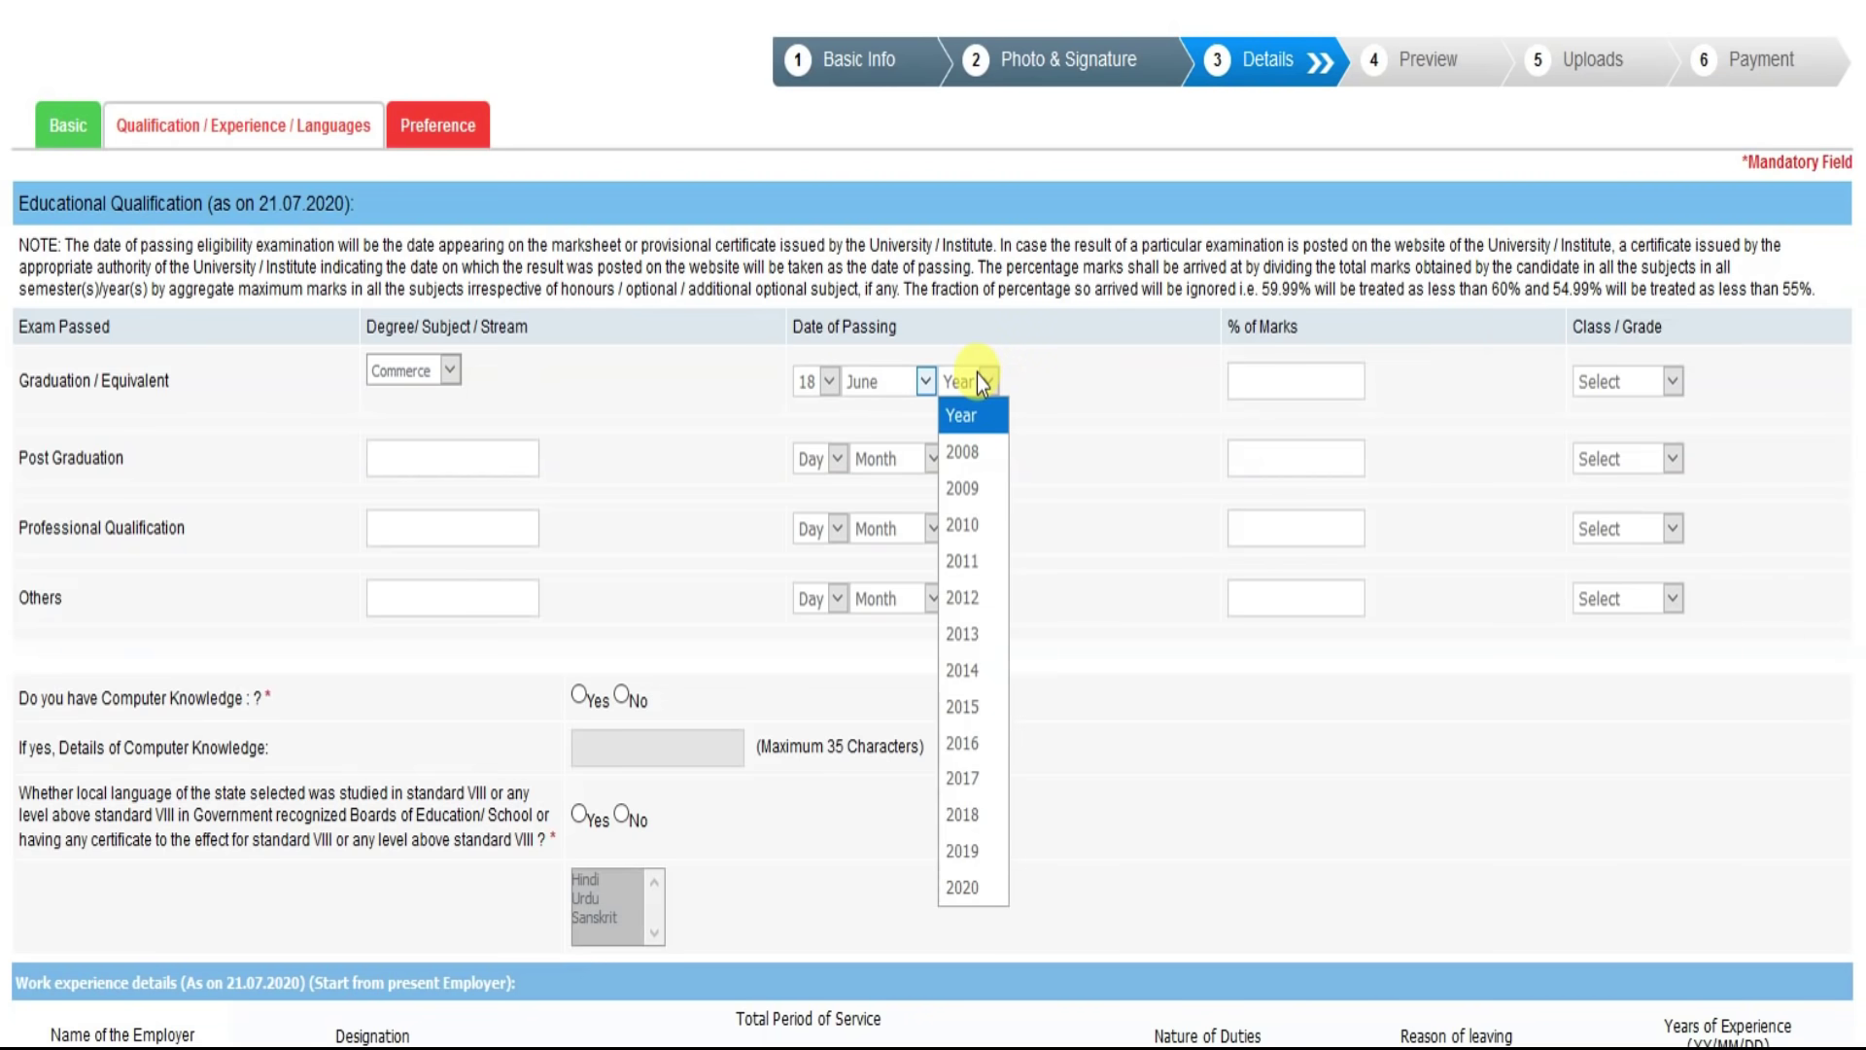
type("2015")
key("Return")
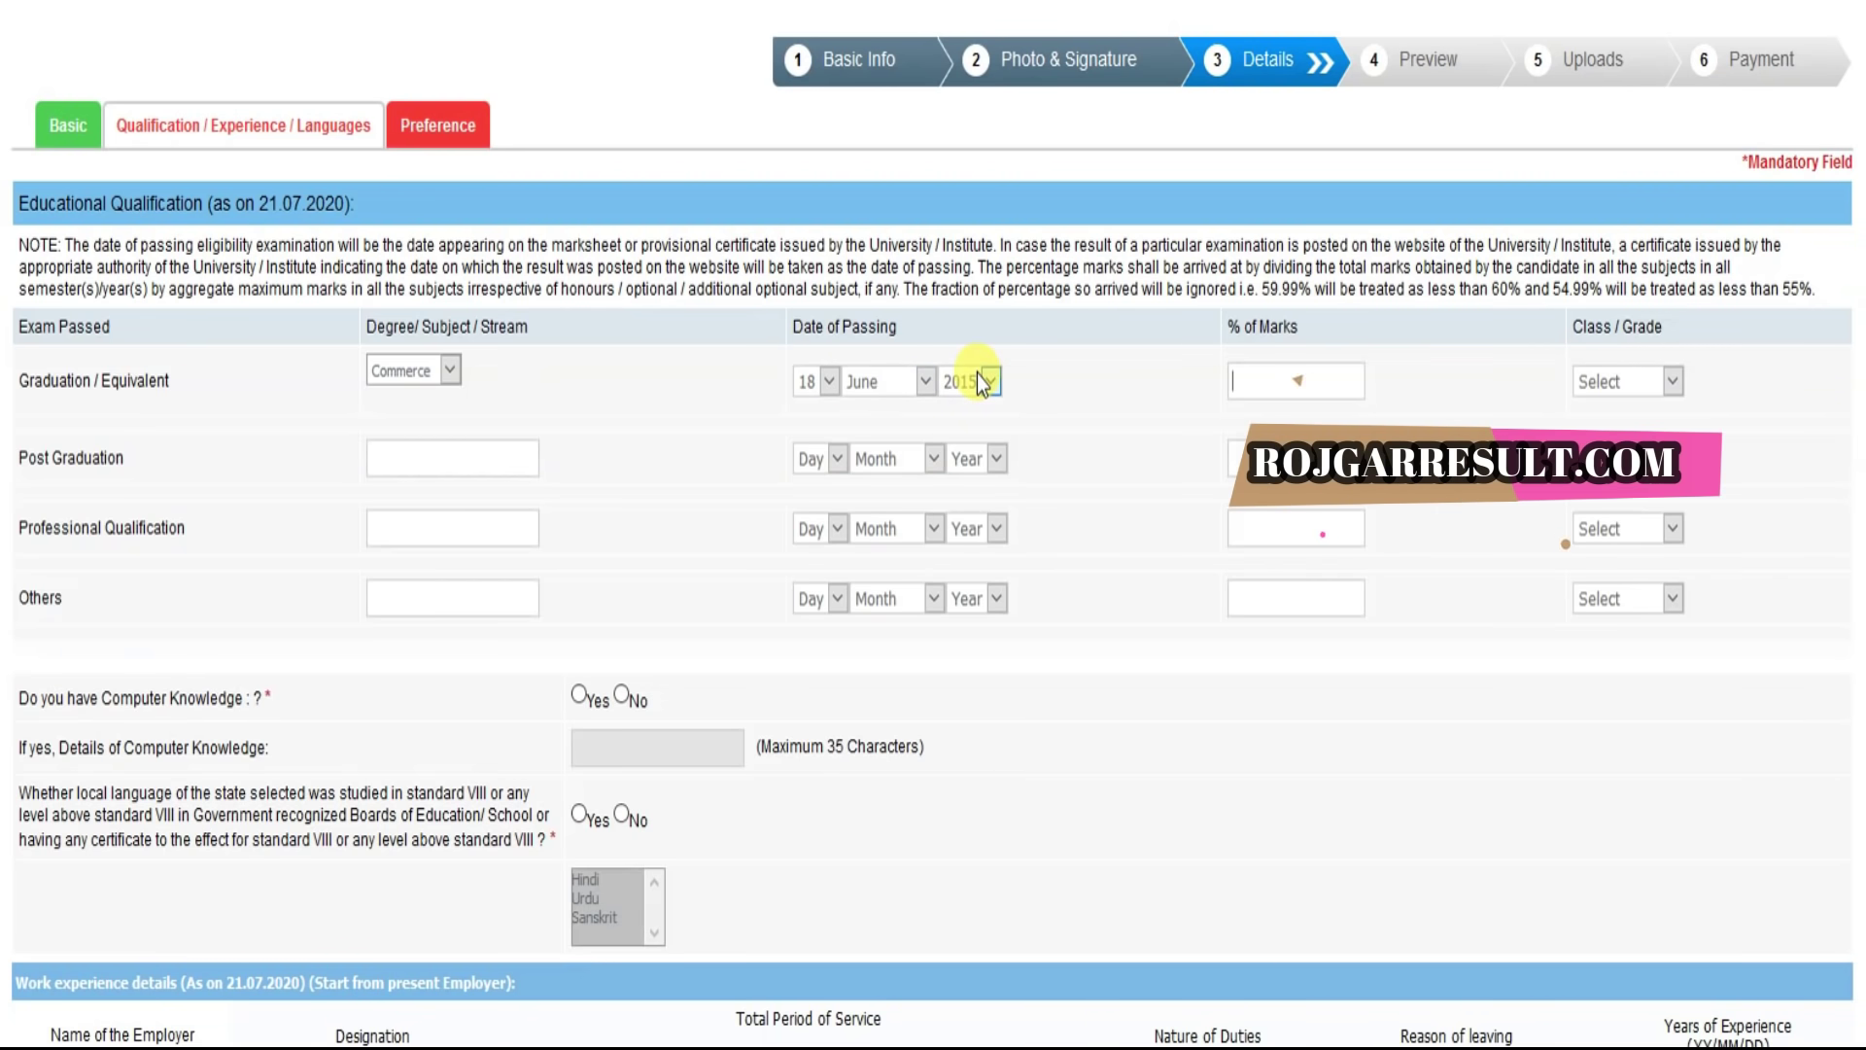
key("Tab")
type("6")
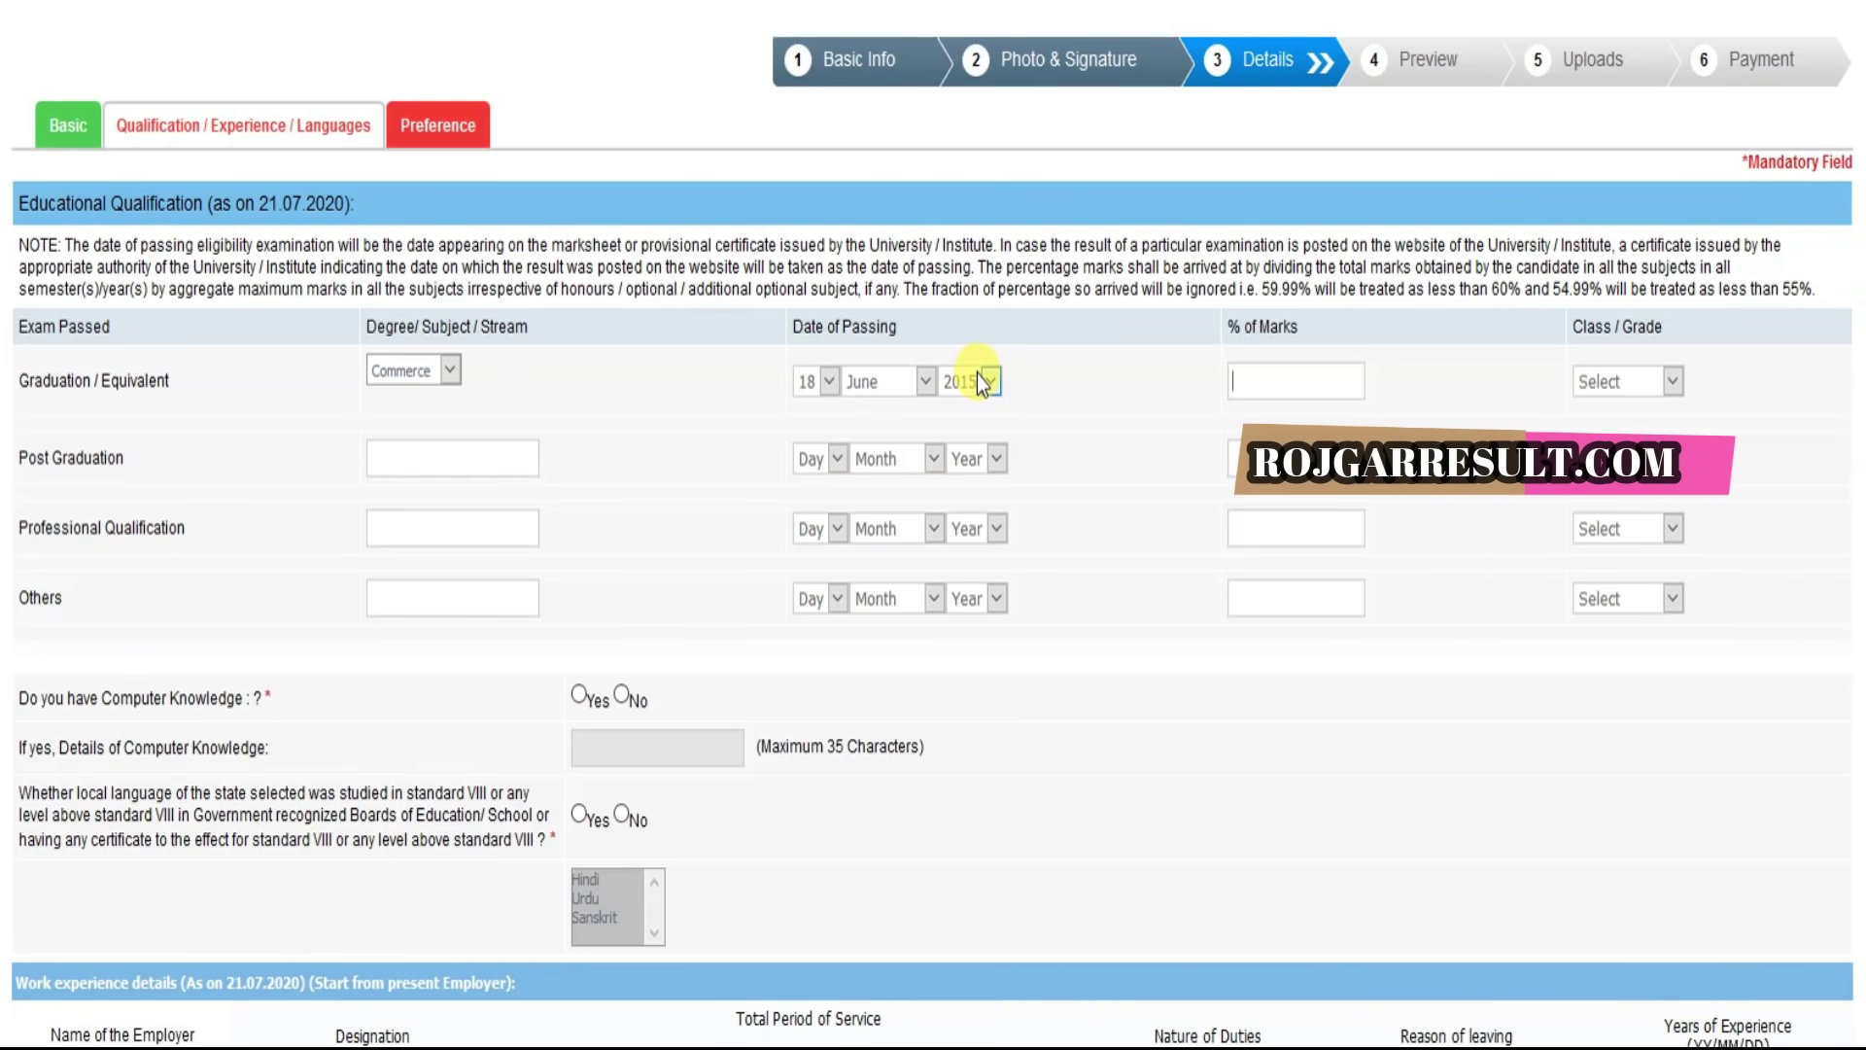
type("0.00")
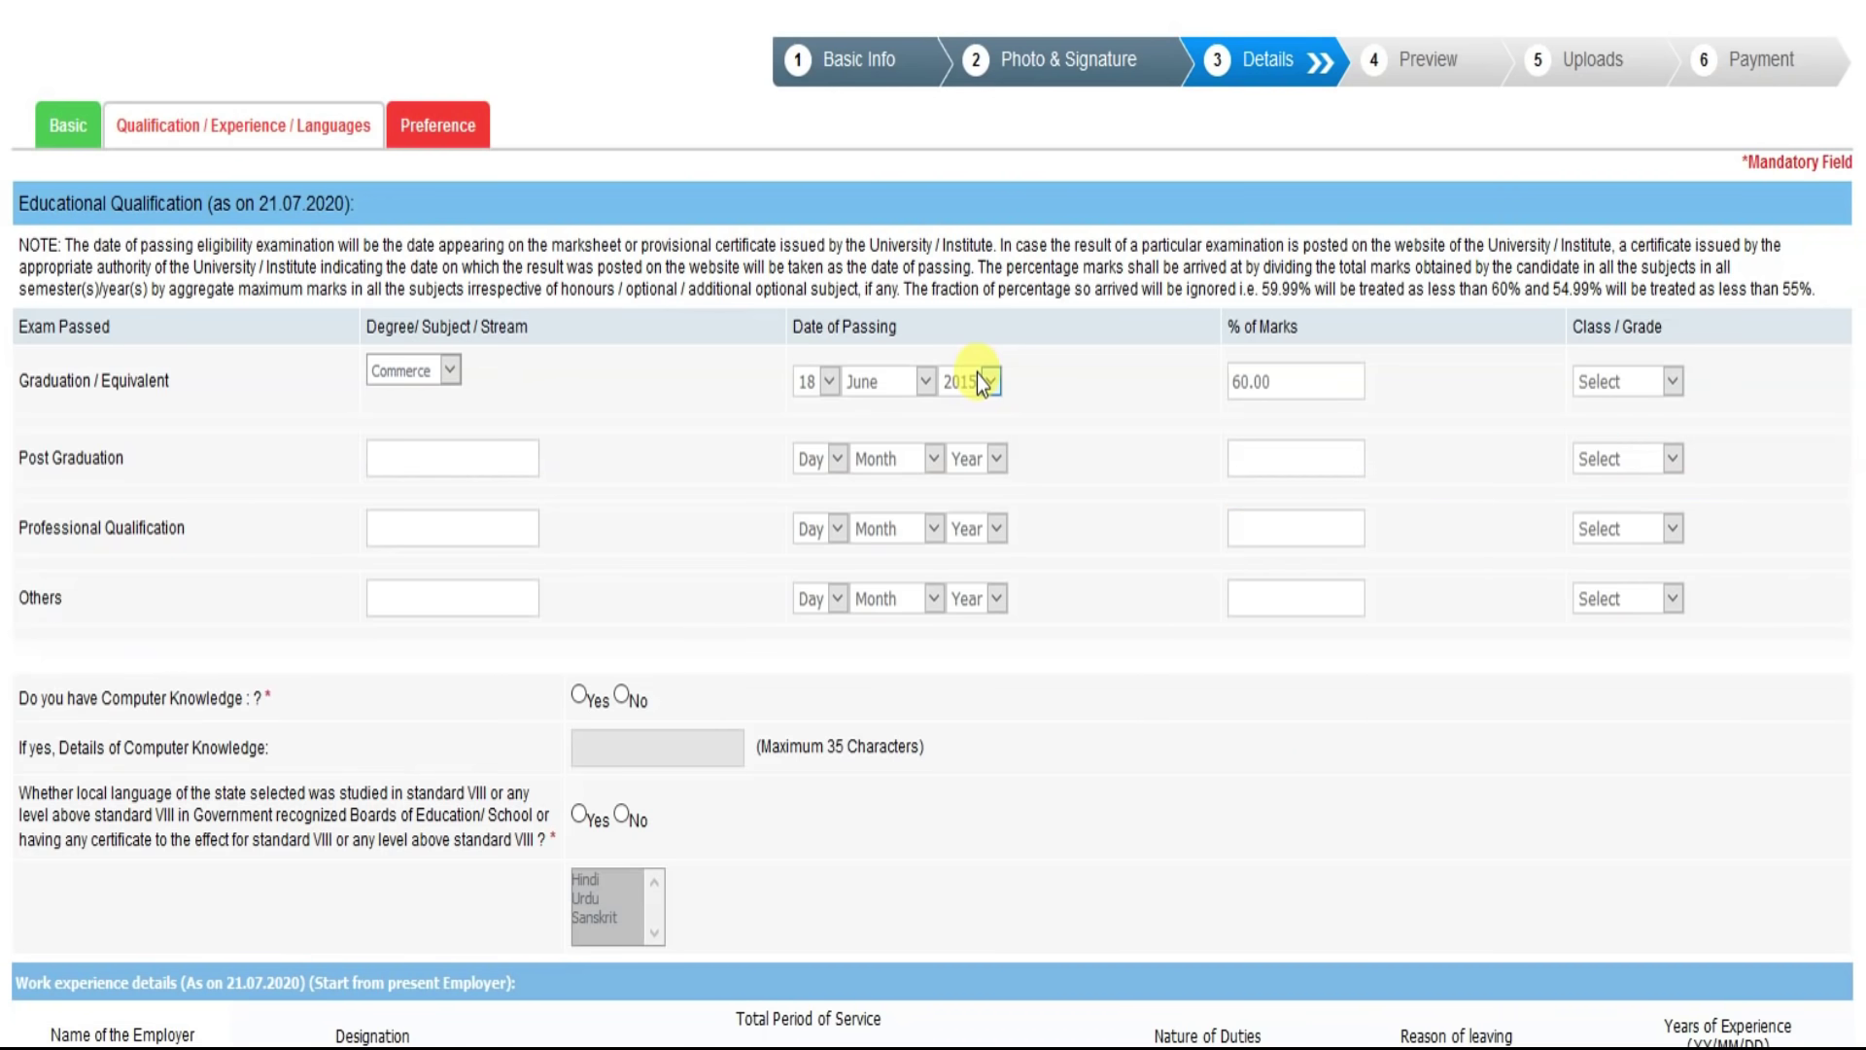
Step: Set the graduation grade to First Class and computer knowledge to Yes with 'BASIC KNOWLEDGE'
left_click(1637, 383)
left_click(1617, 450)
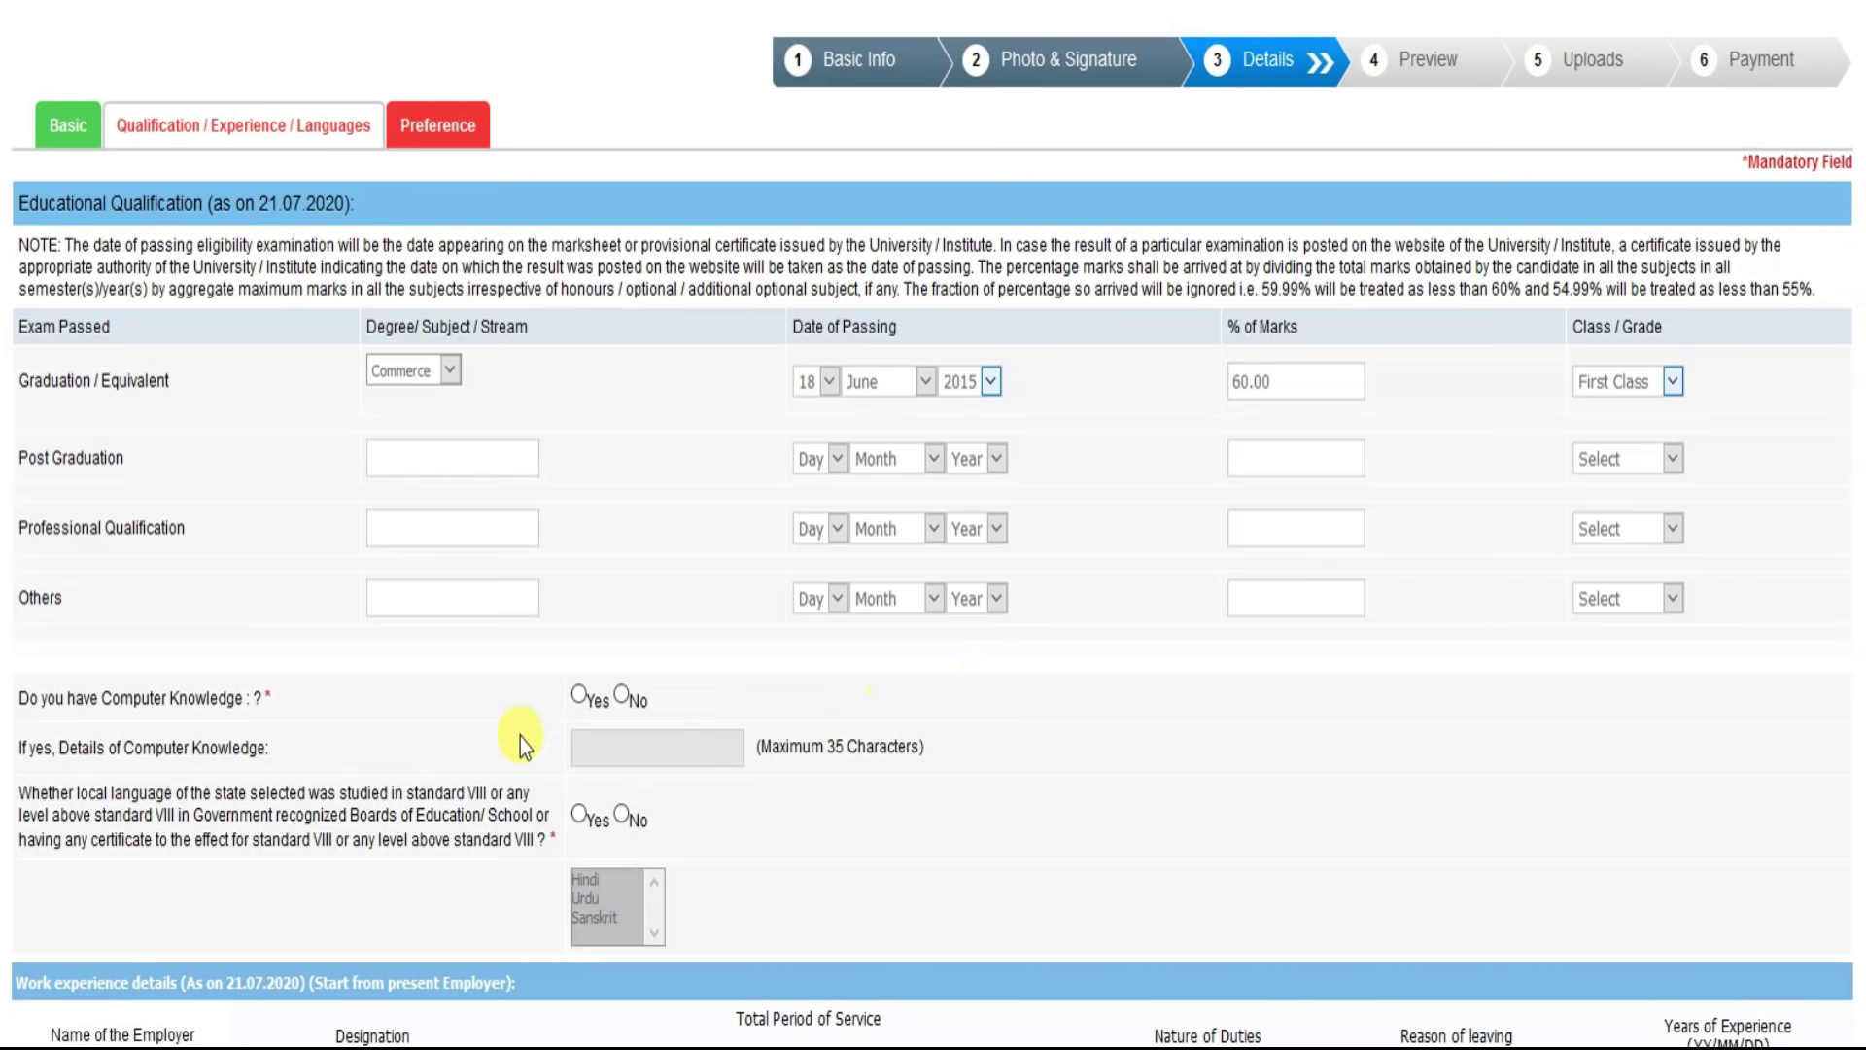
left_click(579, 695)
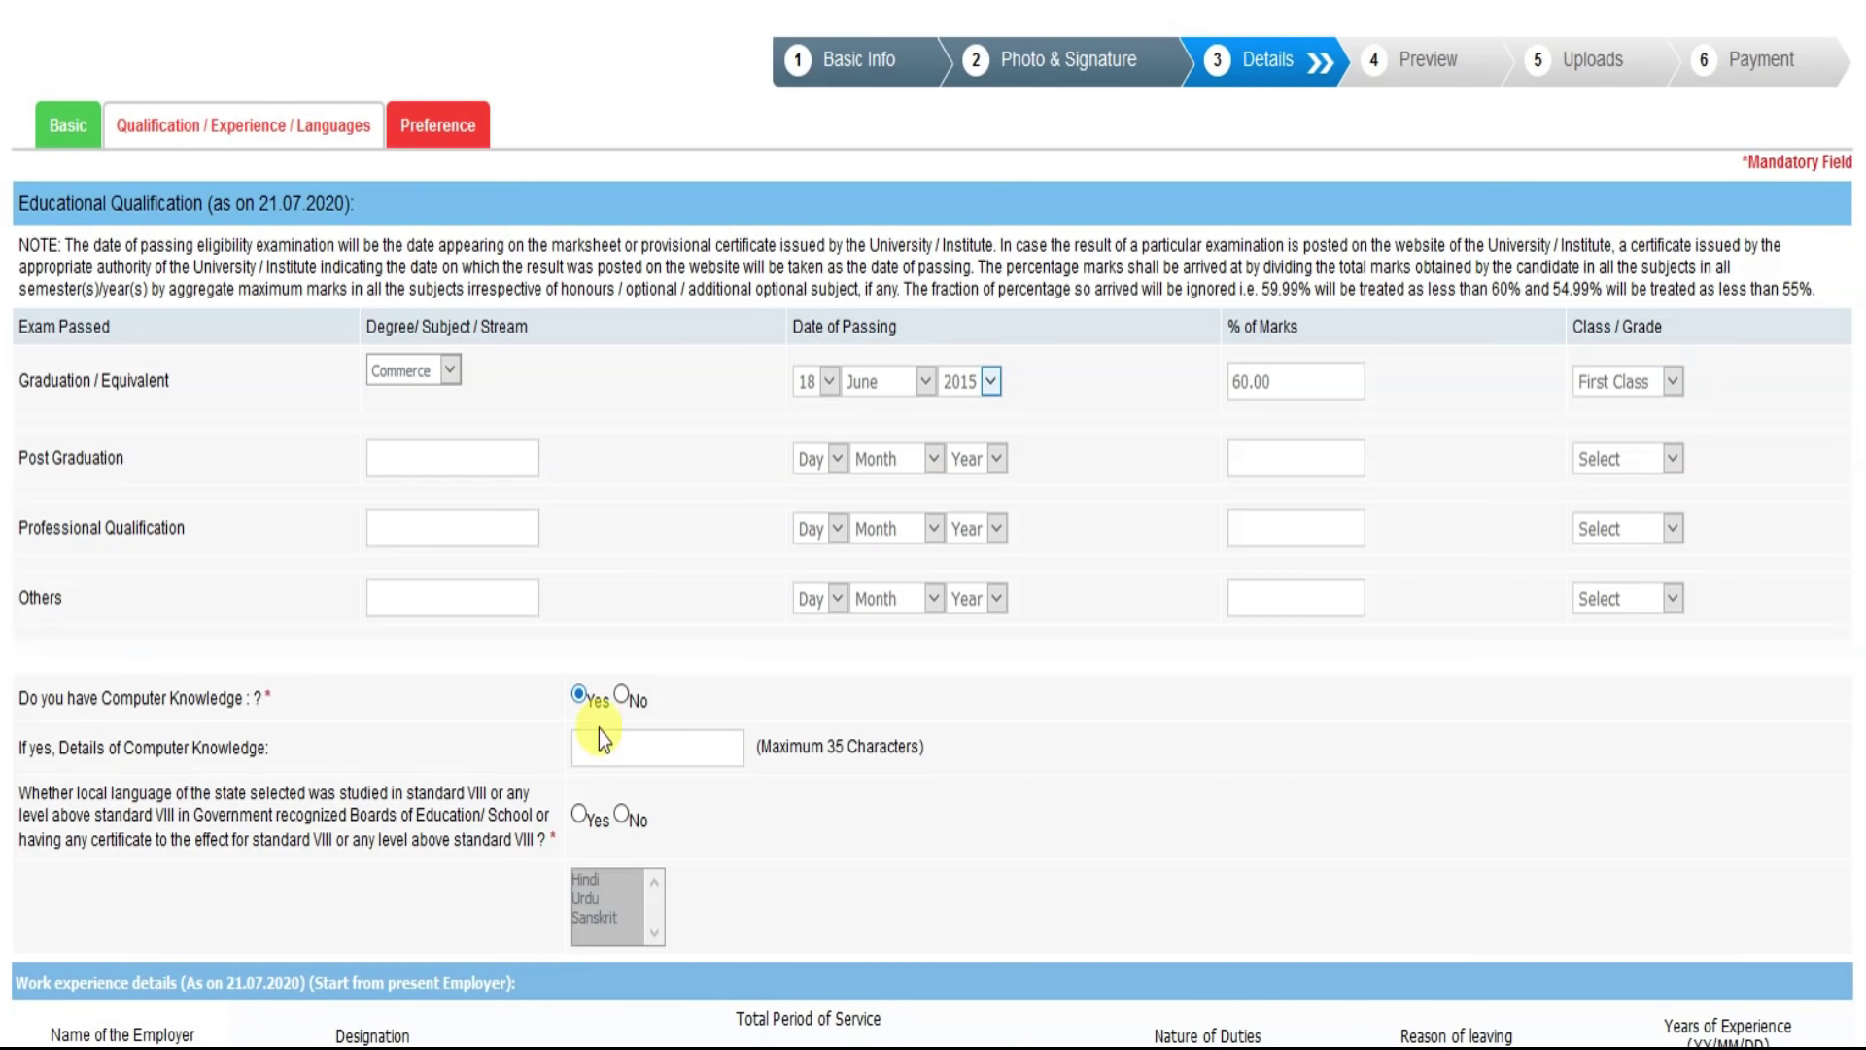
type("BASIC")
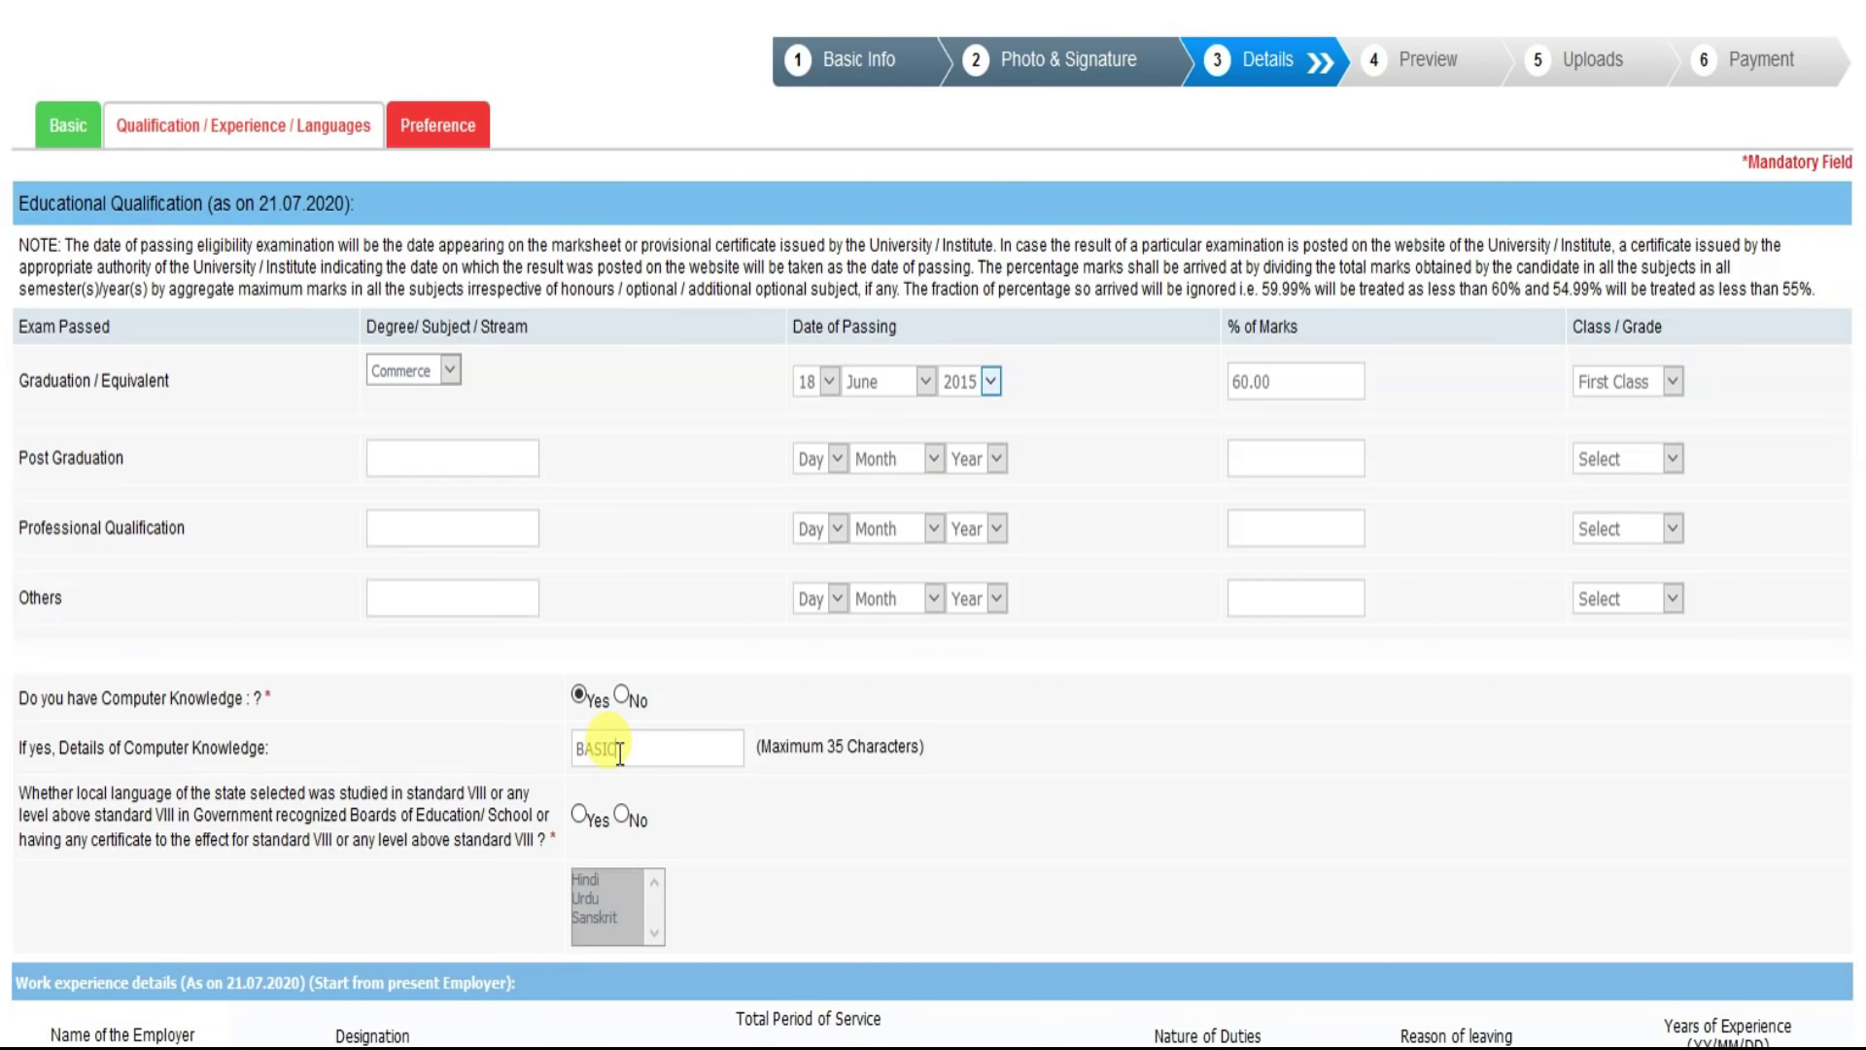
type(" KNOWLEDGE")
scroll(747, 762, "down", 4)
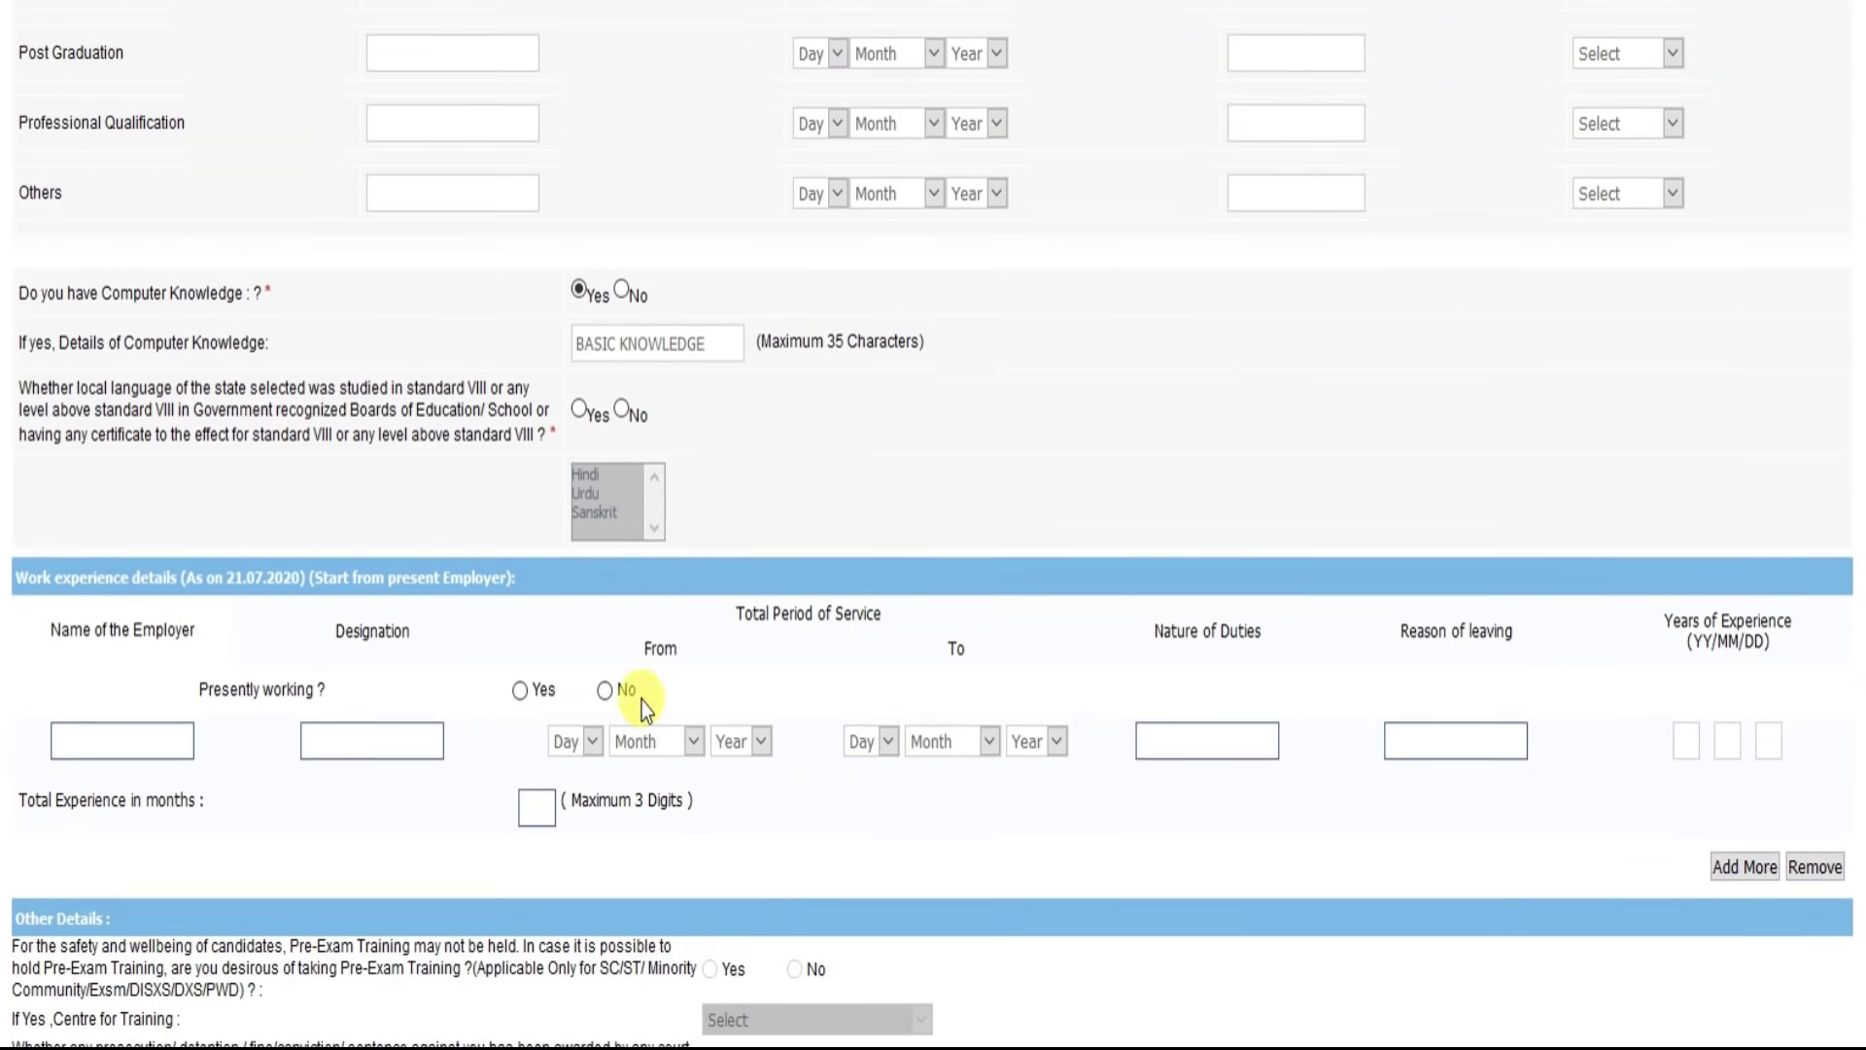
scroll(642, 702, "down", 1)
Step: Answer Yes to studying local language Hindi and No to the offence question
left_click(581, 411)
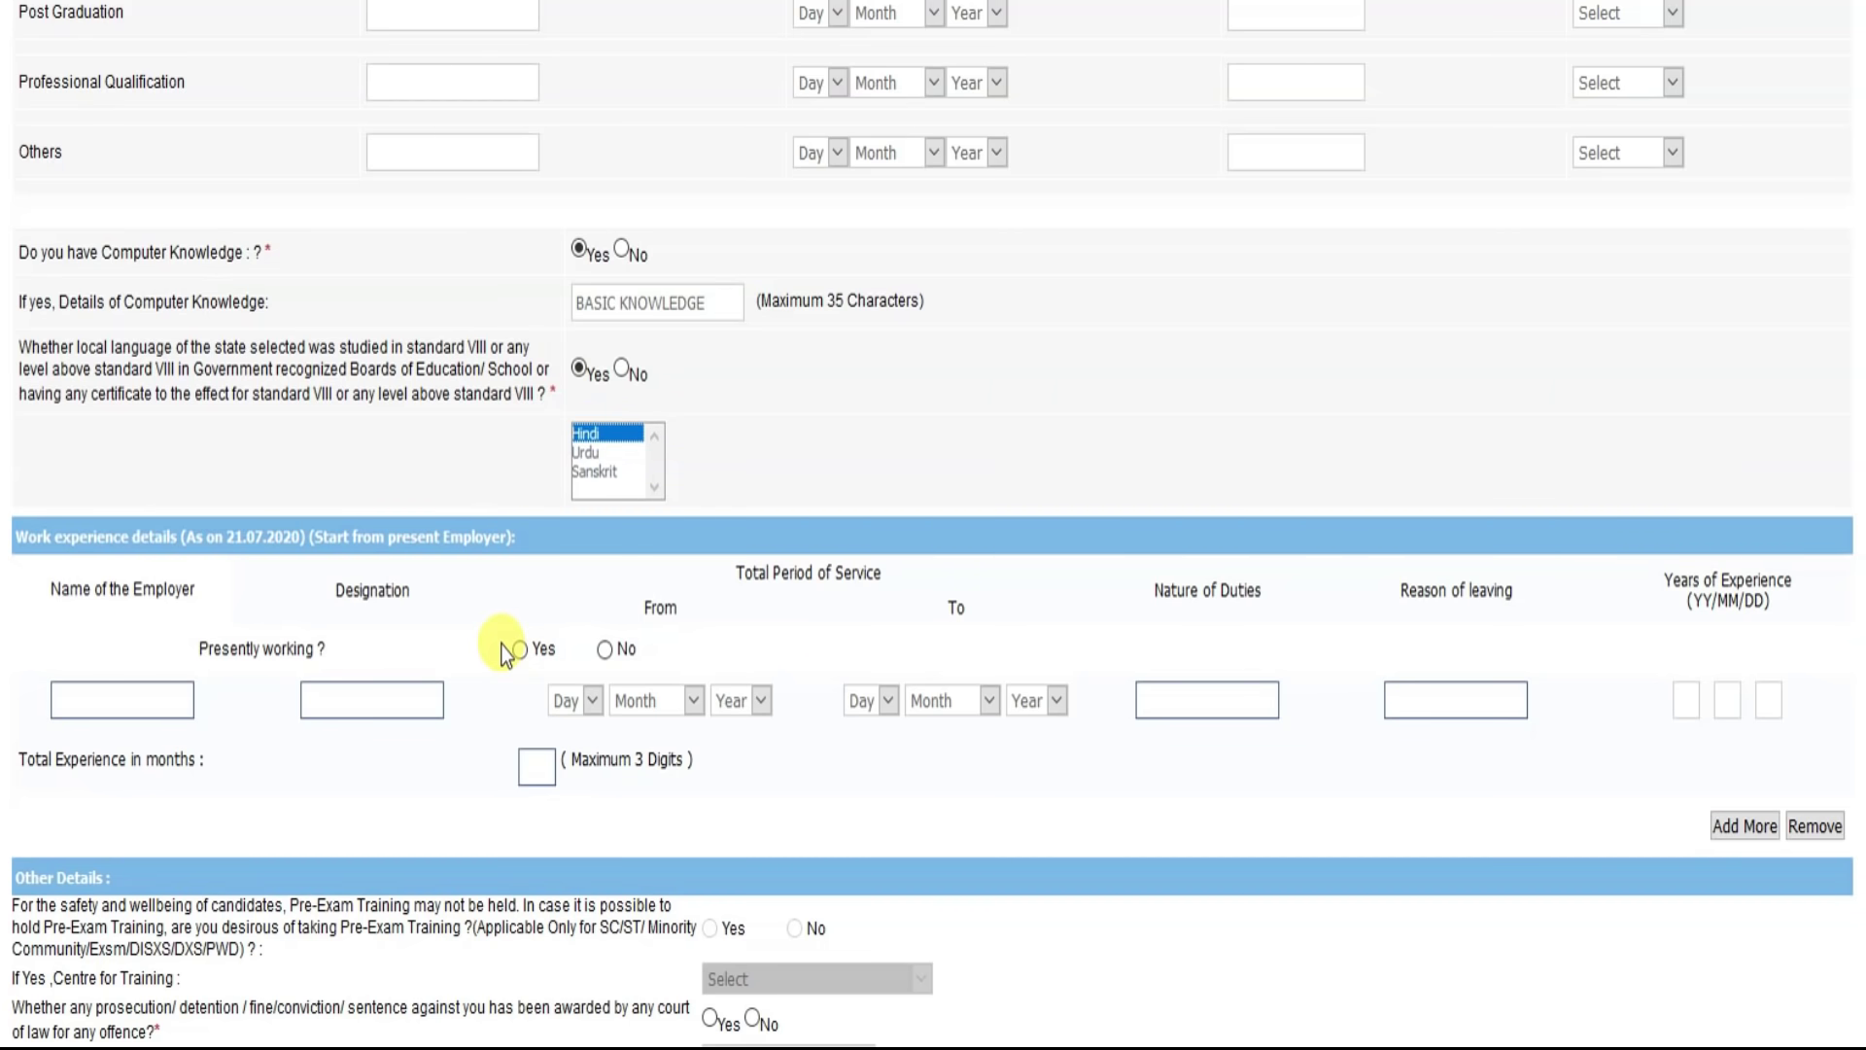
scroll(504, 644, "down", 3)
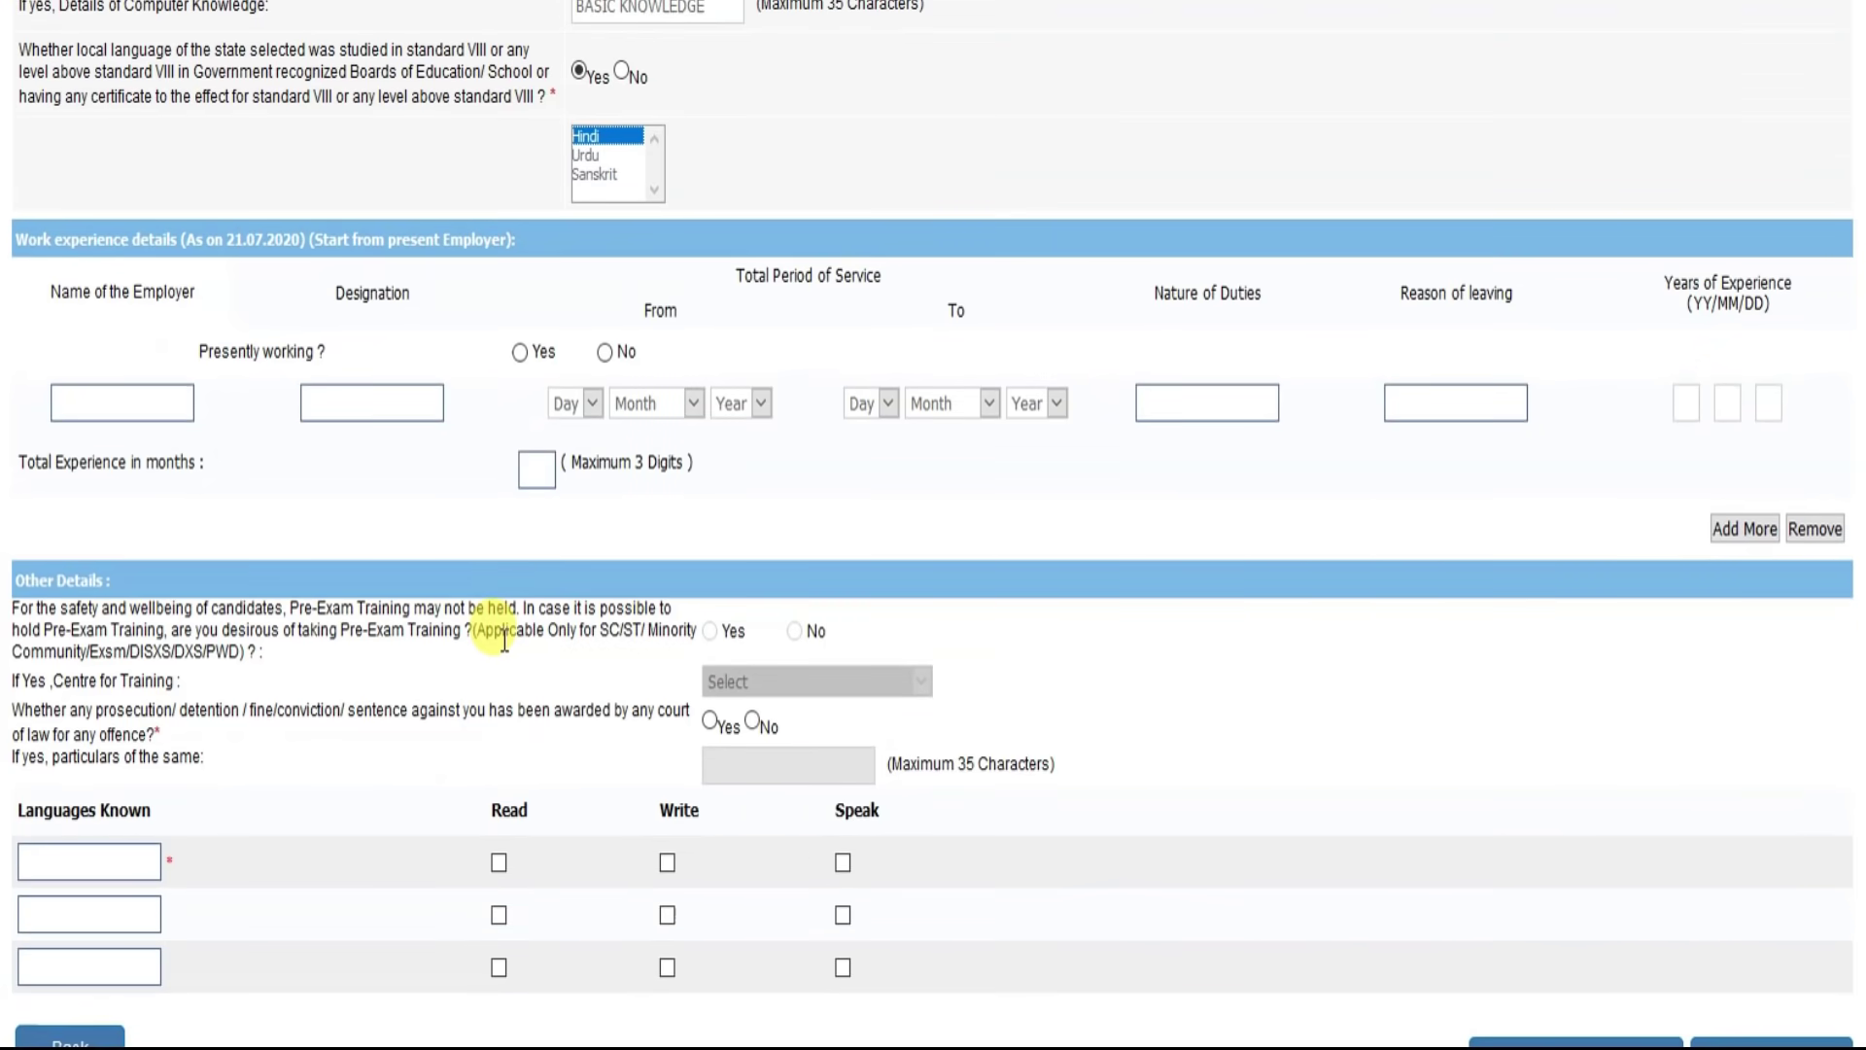
scroll(625, 600, "down", 2)
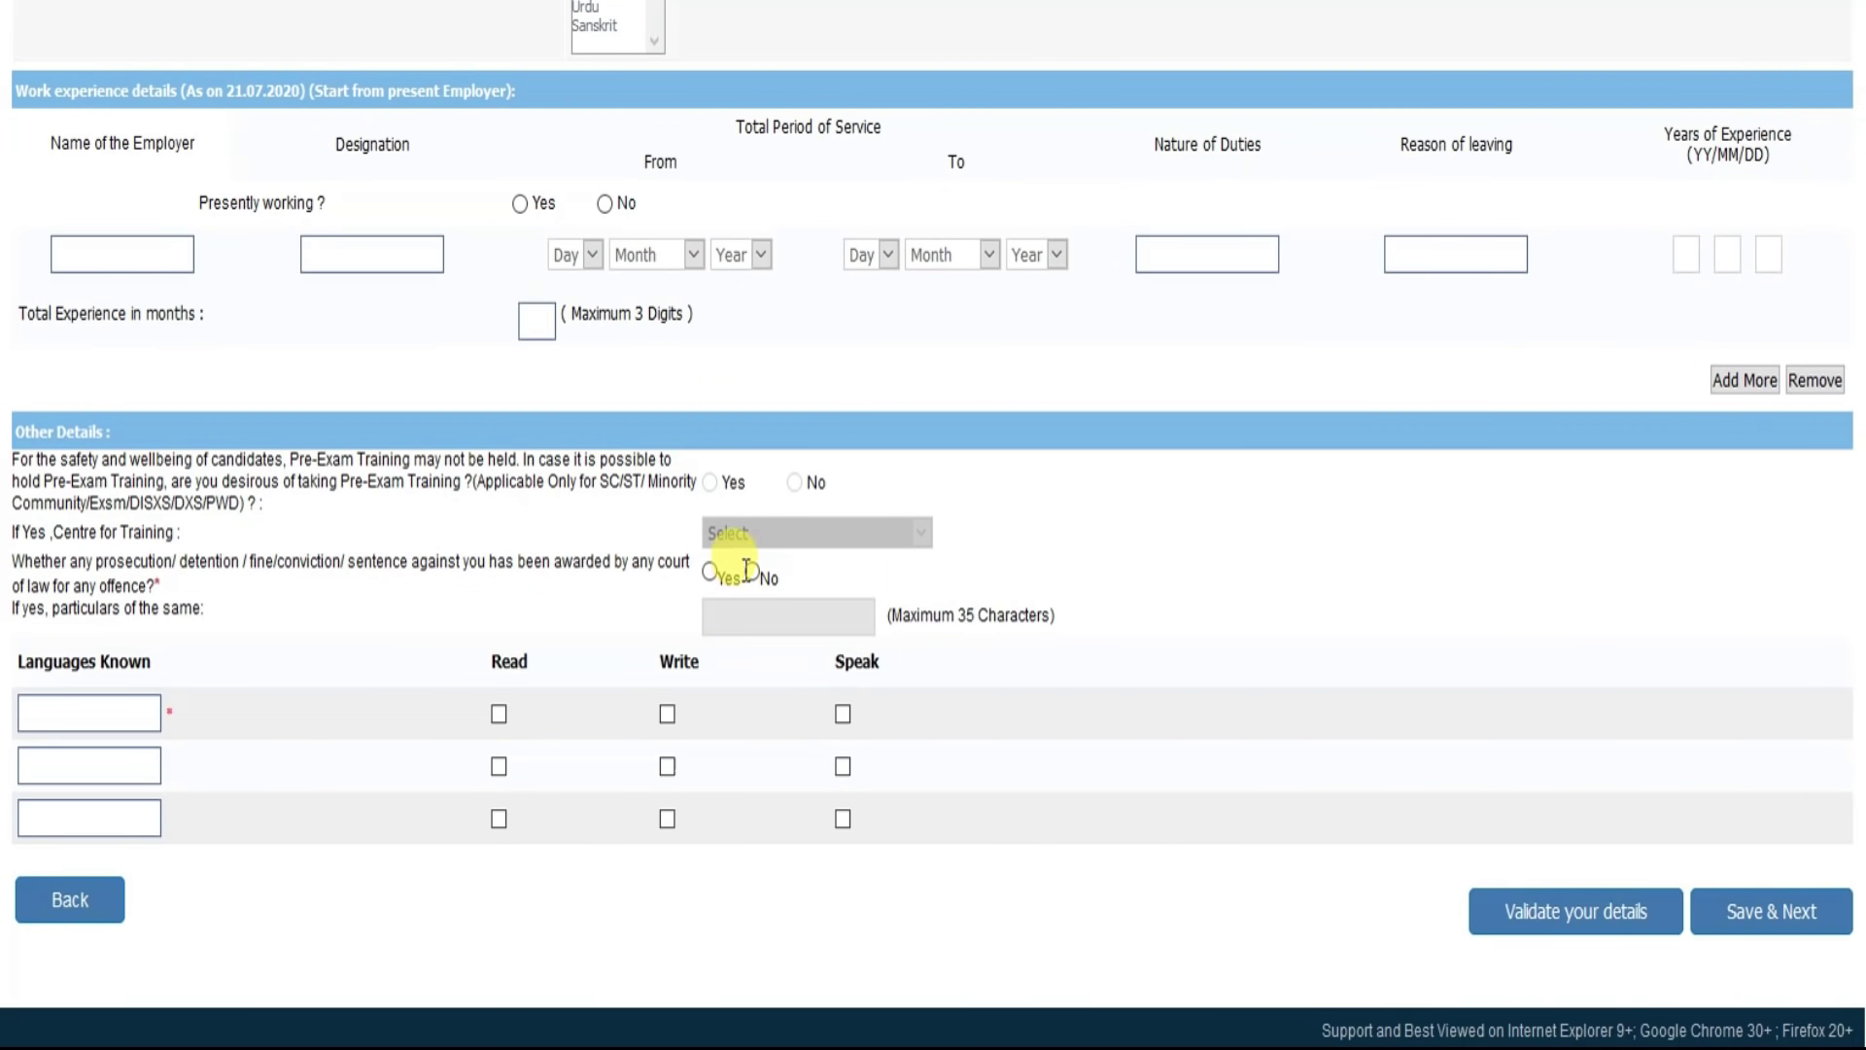
left_click(754, 573)
Step: Add HINDI and ENGLISH as known languages with Read, Write and Speak ticked
left_click(84, 713)
type("HINDI")
key("Tab")
key("space")
key("Tab")
key("space")
key("Tab")
key("space")
key("Tab")
type("ENGLISH")
key("Tab")
key("space")
key("Tab")
key("space")
key("Tab")
key("space")
key("Tab")
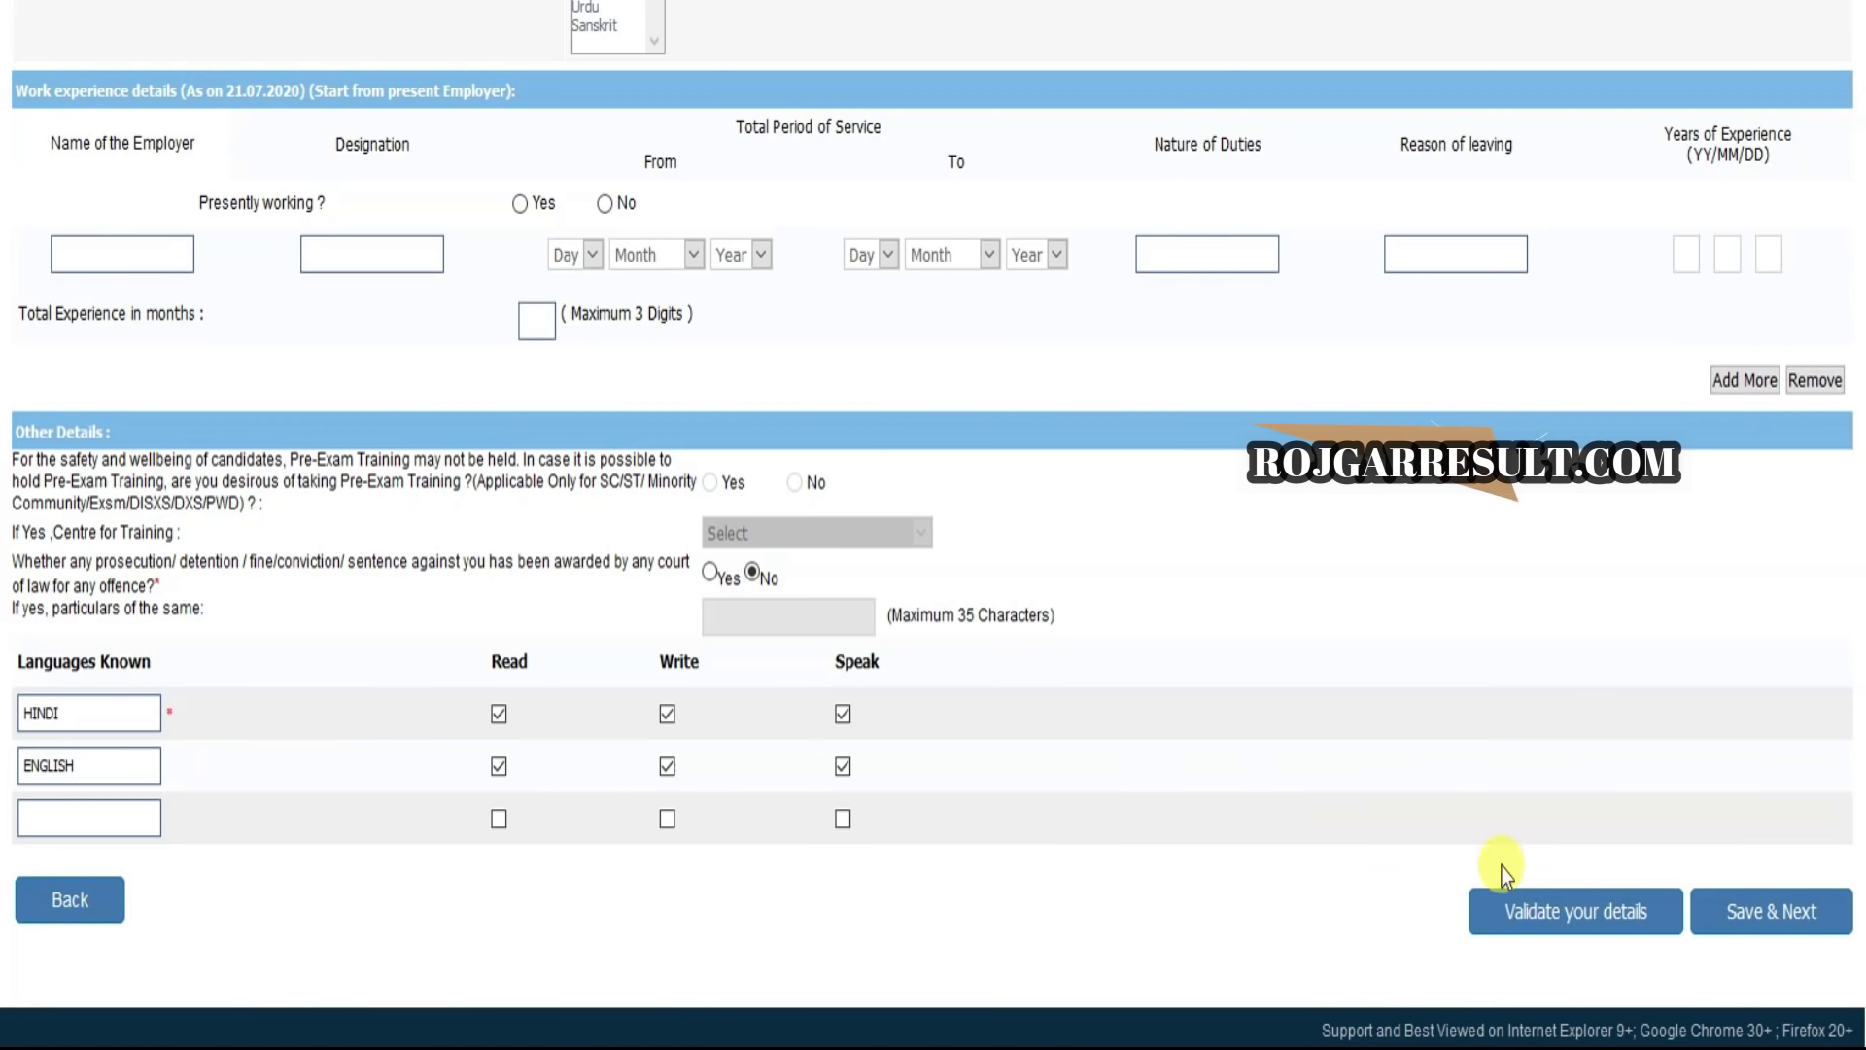
Step: Validate the qualifications page, acknowledge the confirmation, and save
left_click(1584, 931)
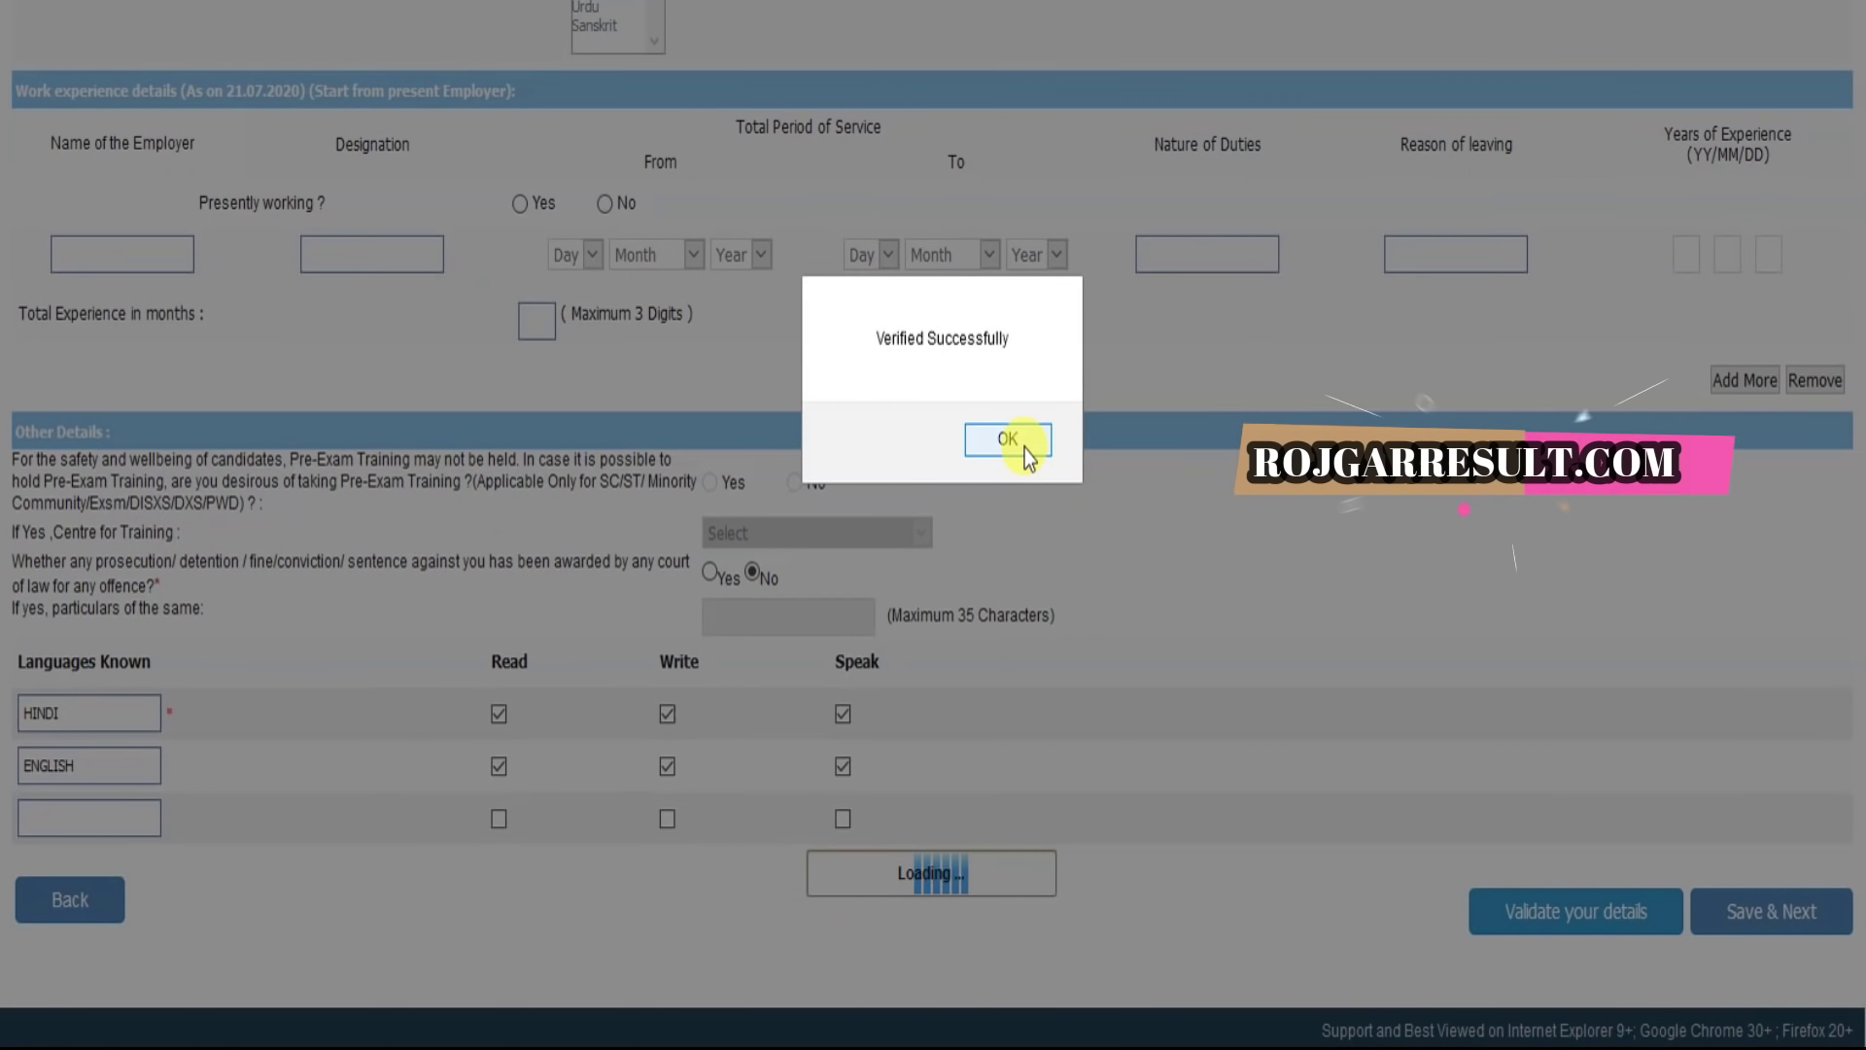
left_click(1023, 448)
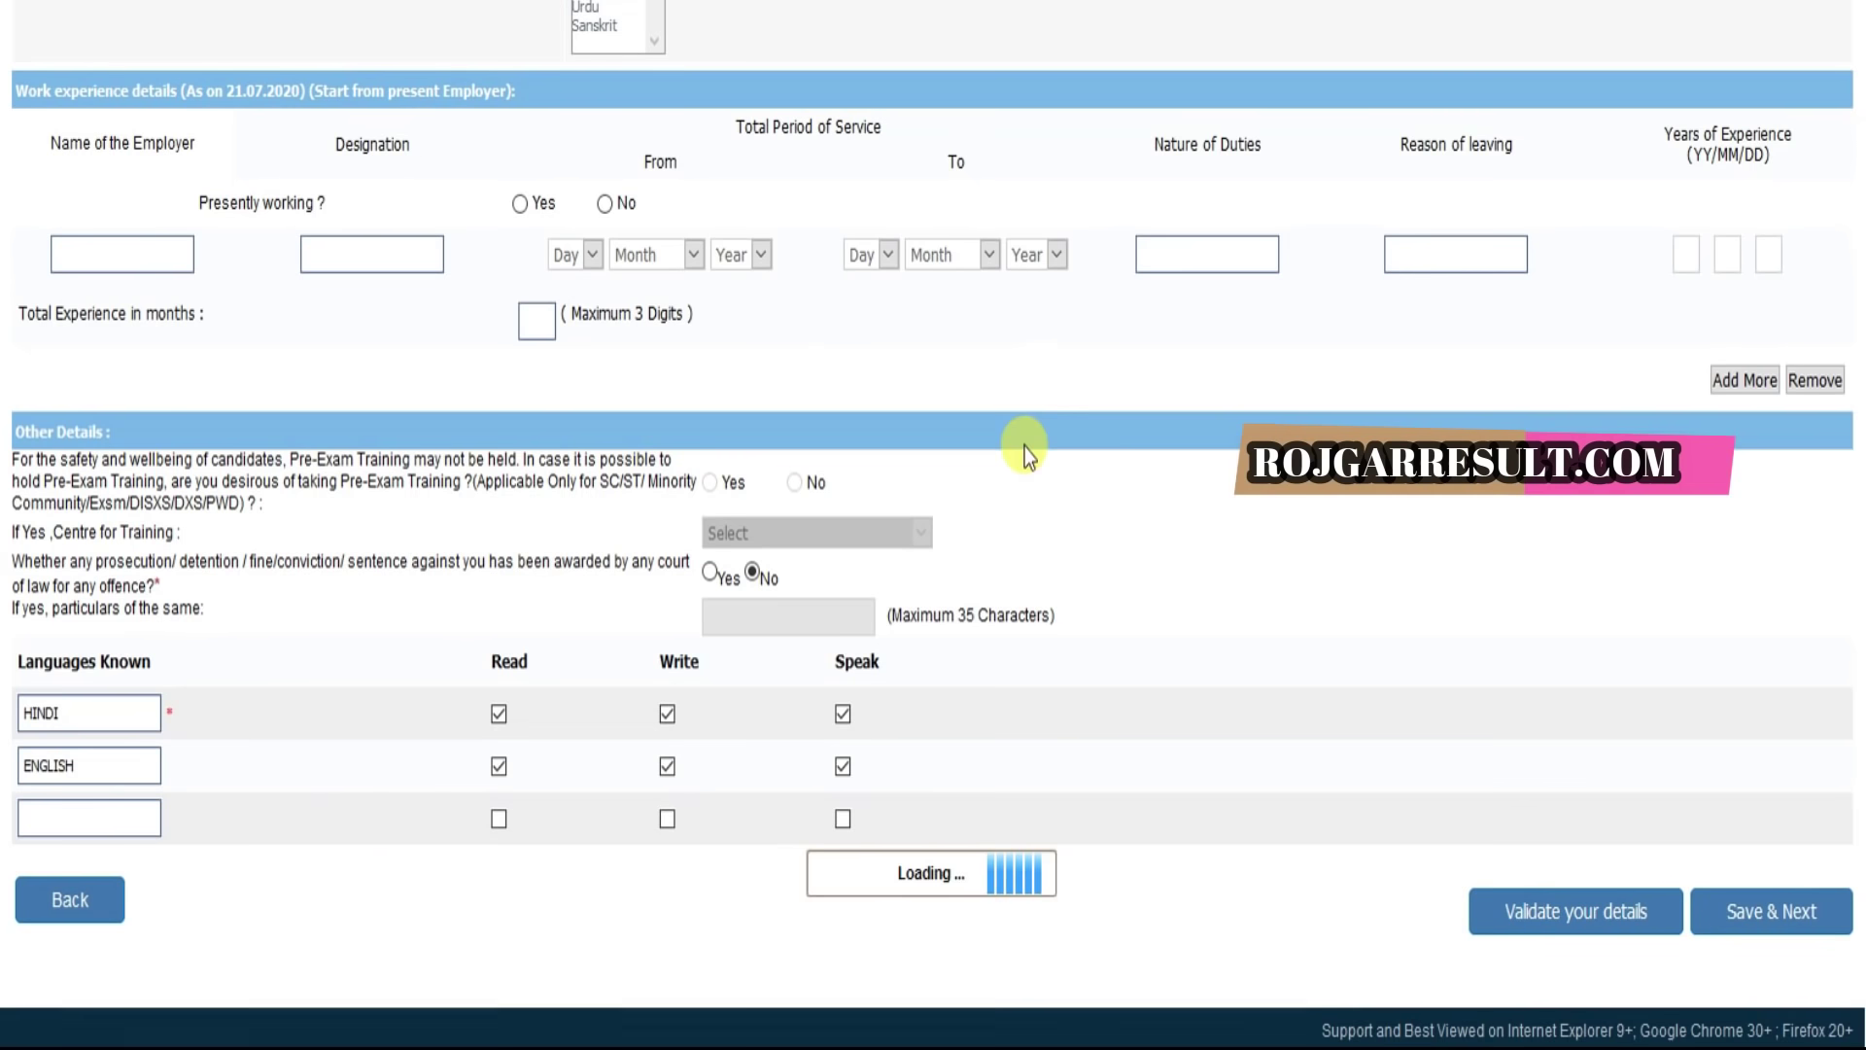
left_click(1711, 910)
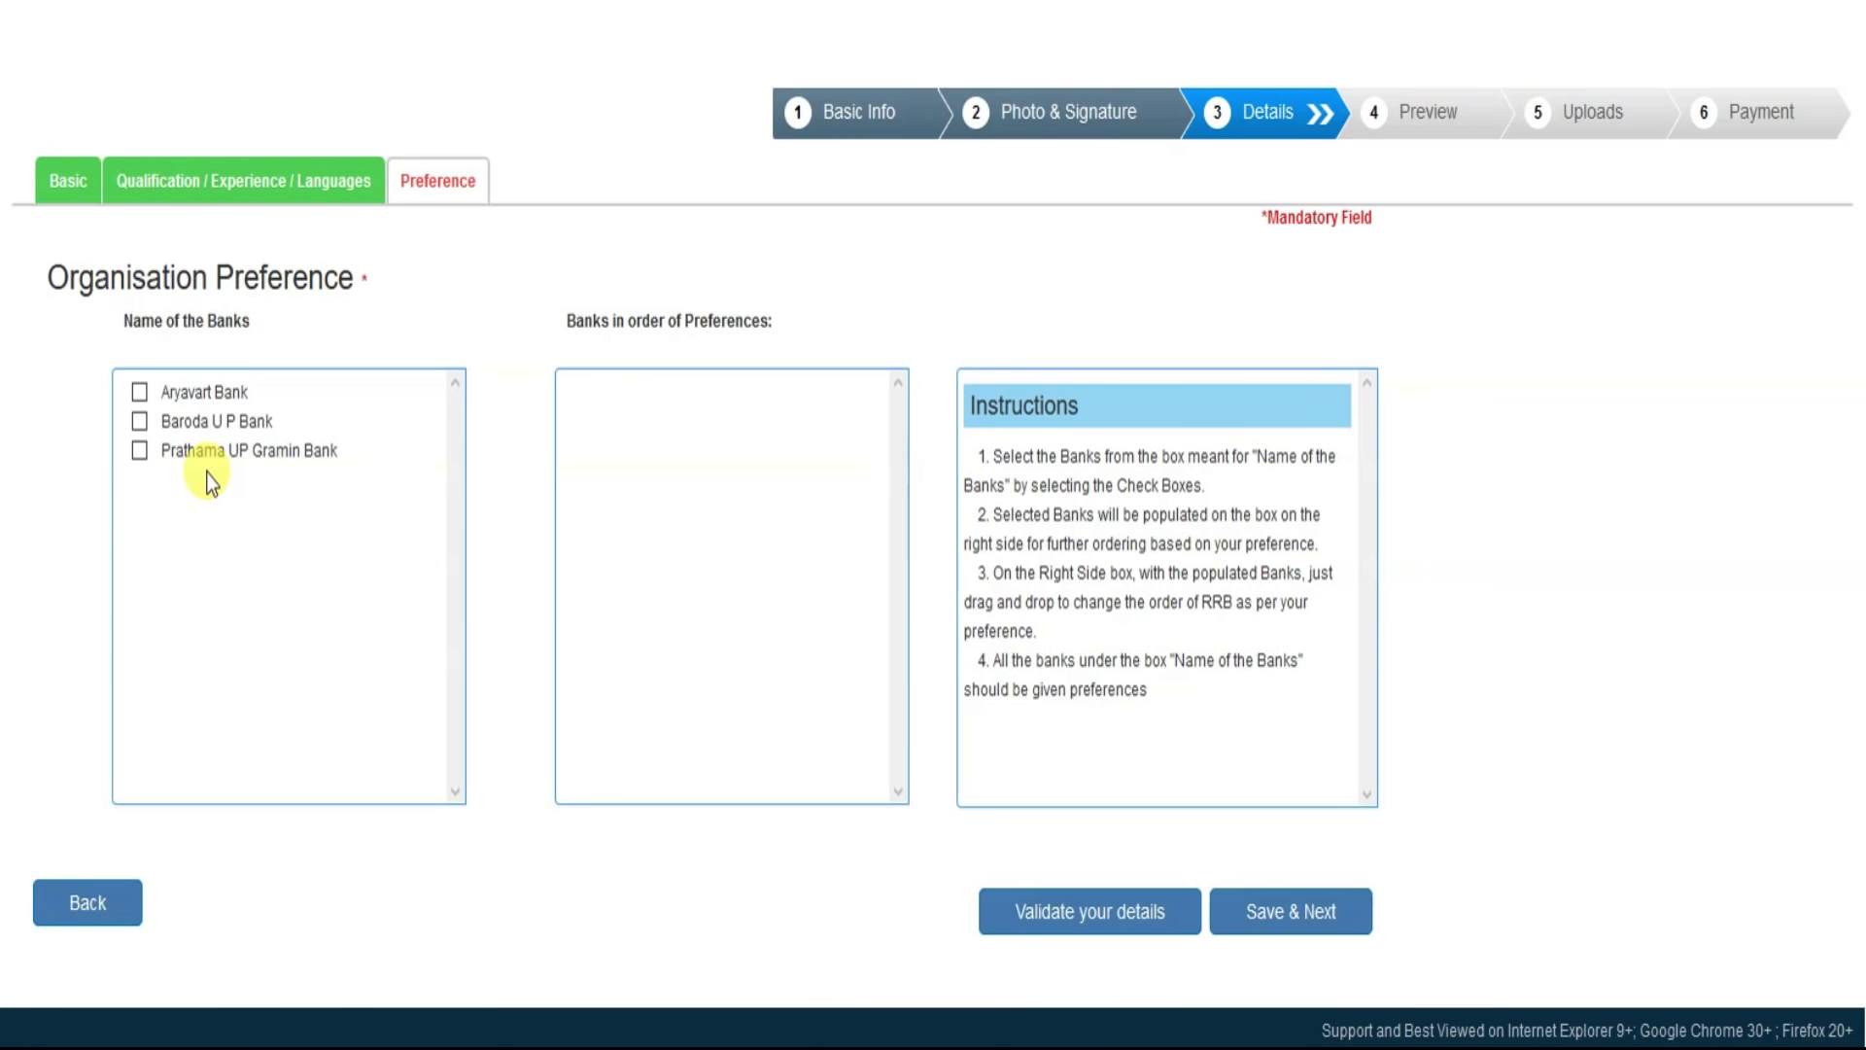
Step: Select Baroda U P Bank, Prathama UP Gramin Bank, then Aryavart Bank as preferences
left_click(140, 422)
left_click(140, 453)
left_click(139, 393)
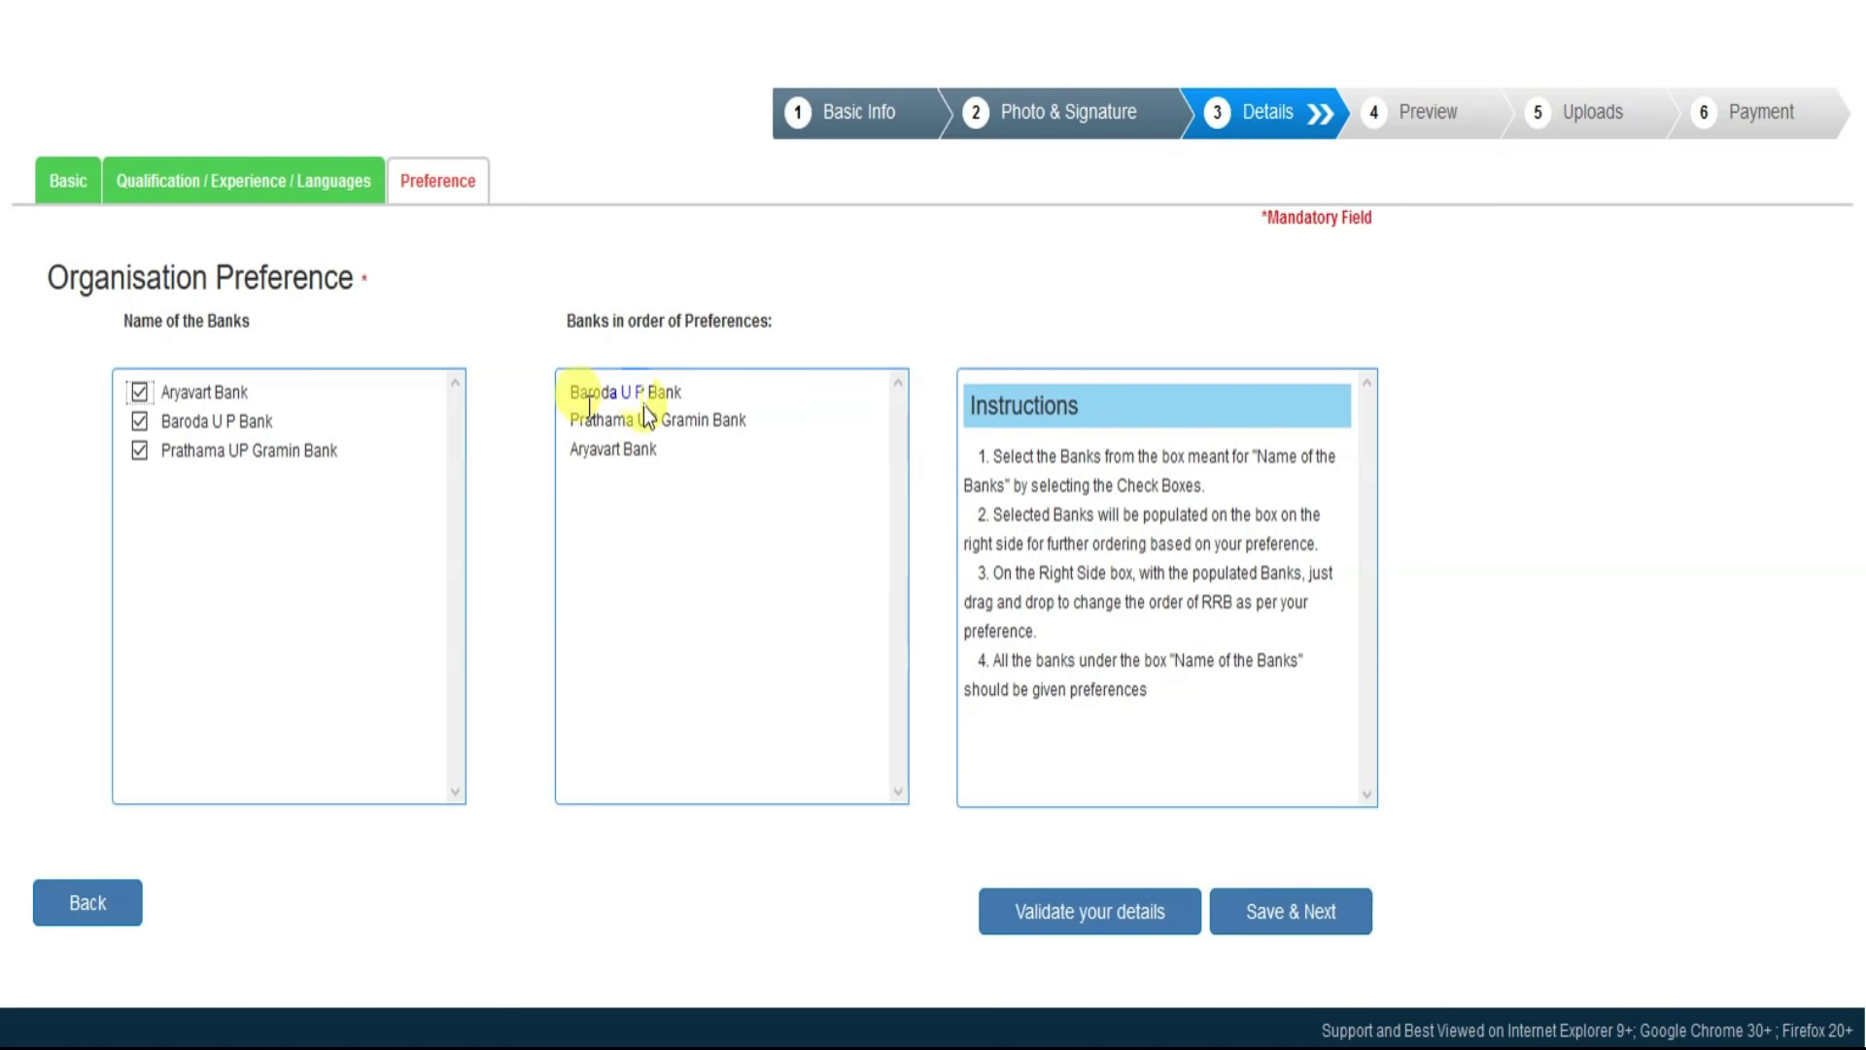
Step: Validate the bank preferences, acknowledge the confirmation, and save
left_click(1090, 911)
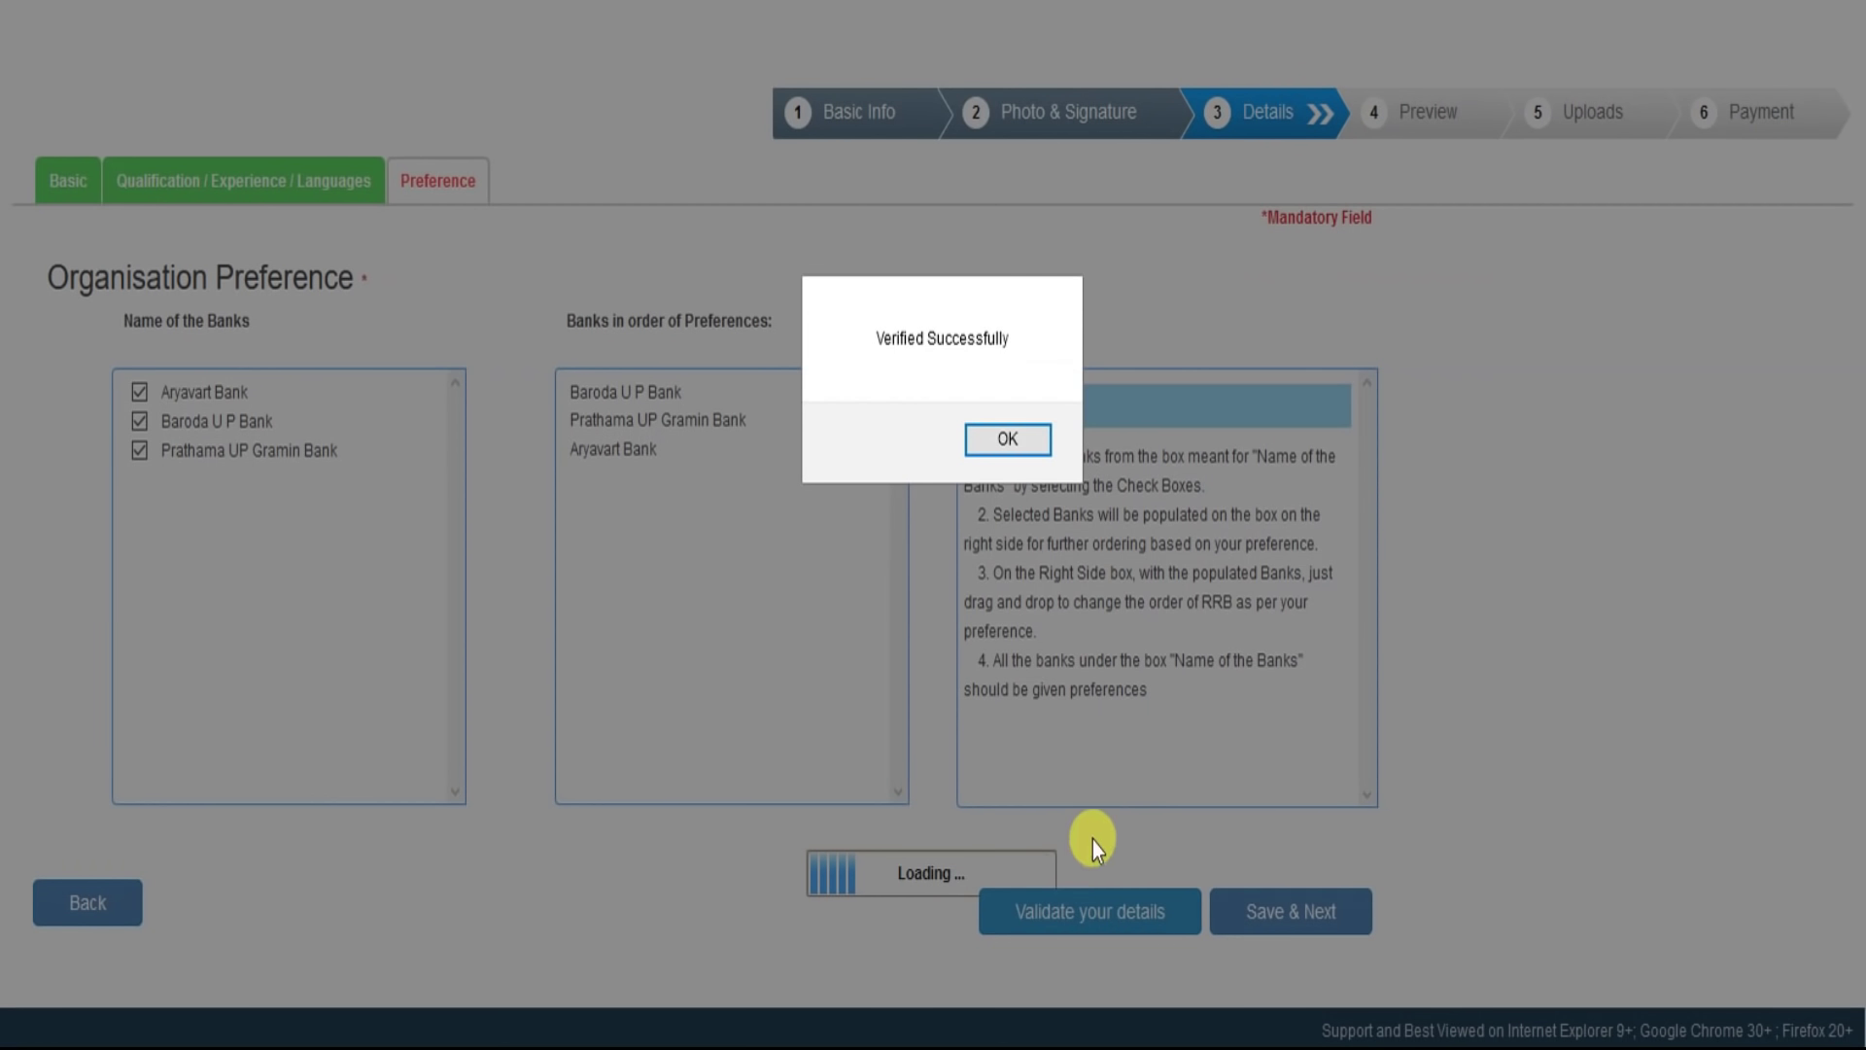
left_click(1000, 437)
left_click(1232, 931)
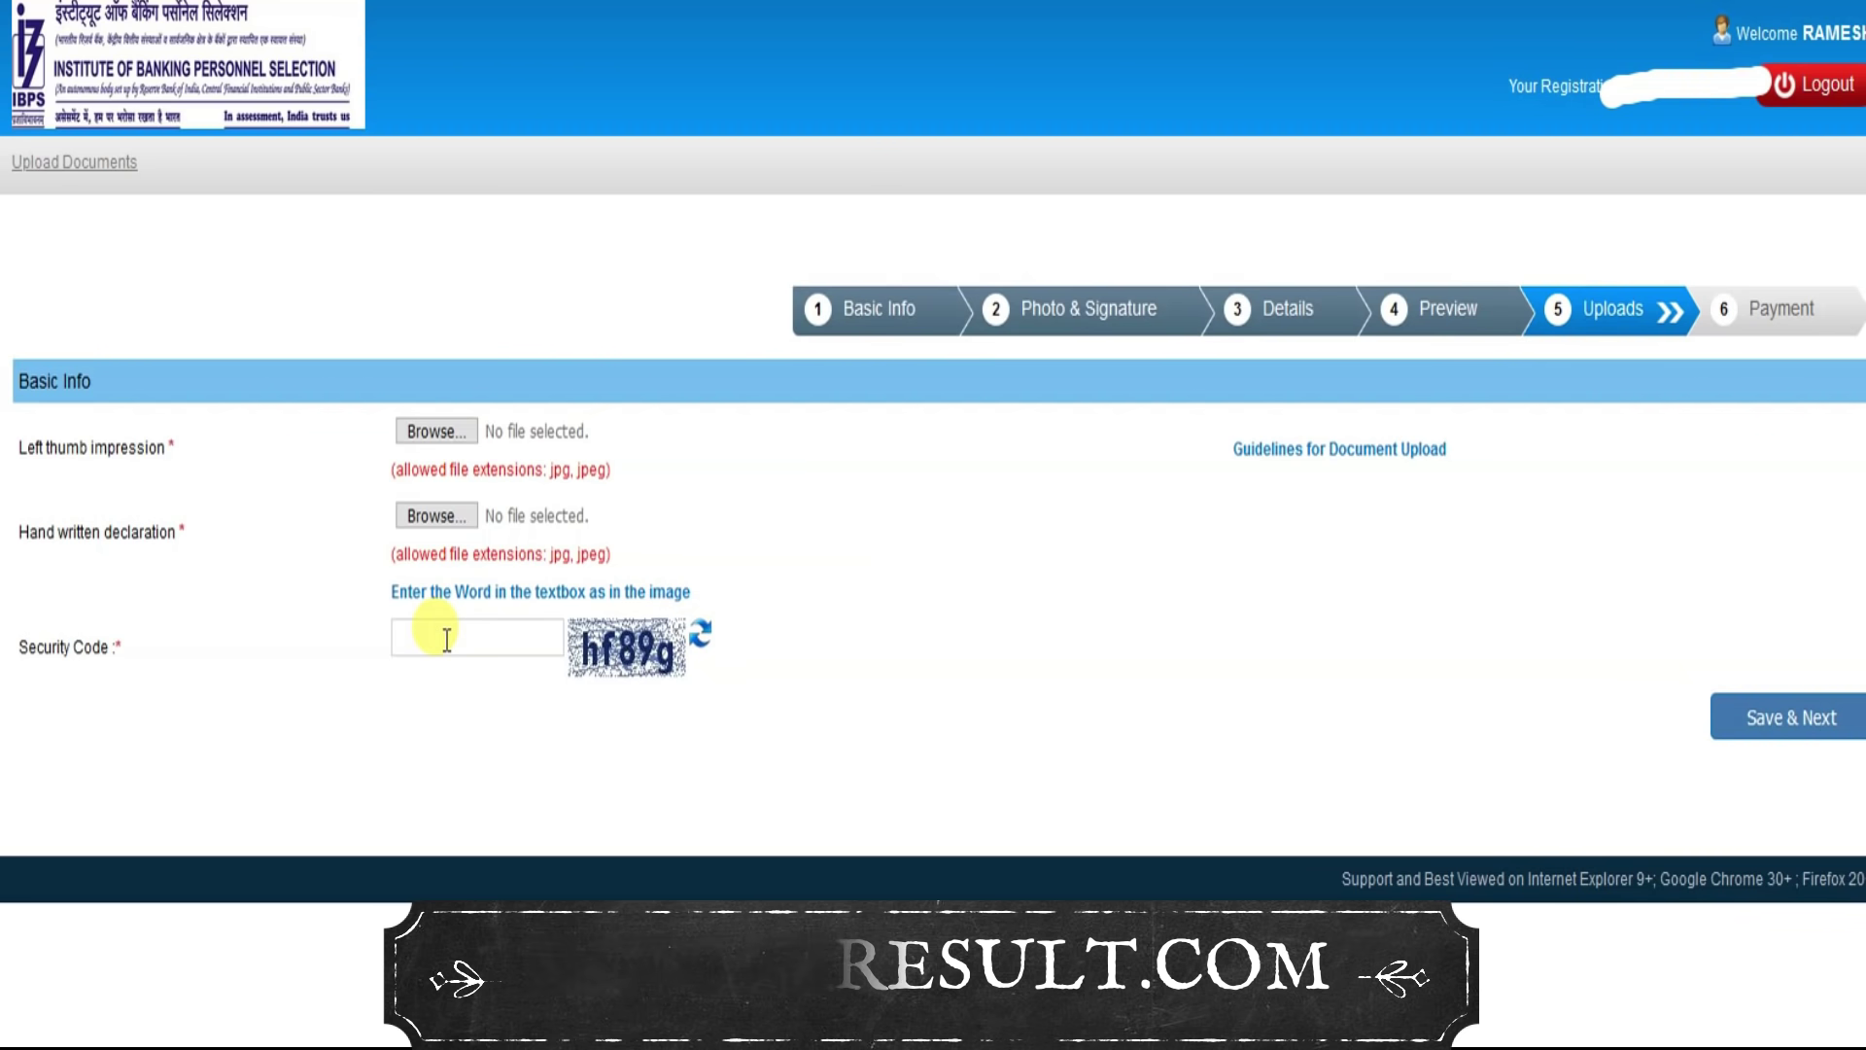
Step: Enter the security code shown on the Uploads form
left_click(446, 639)
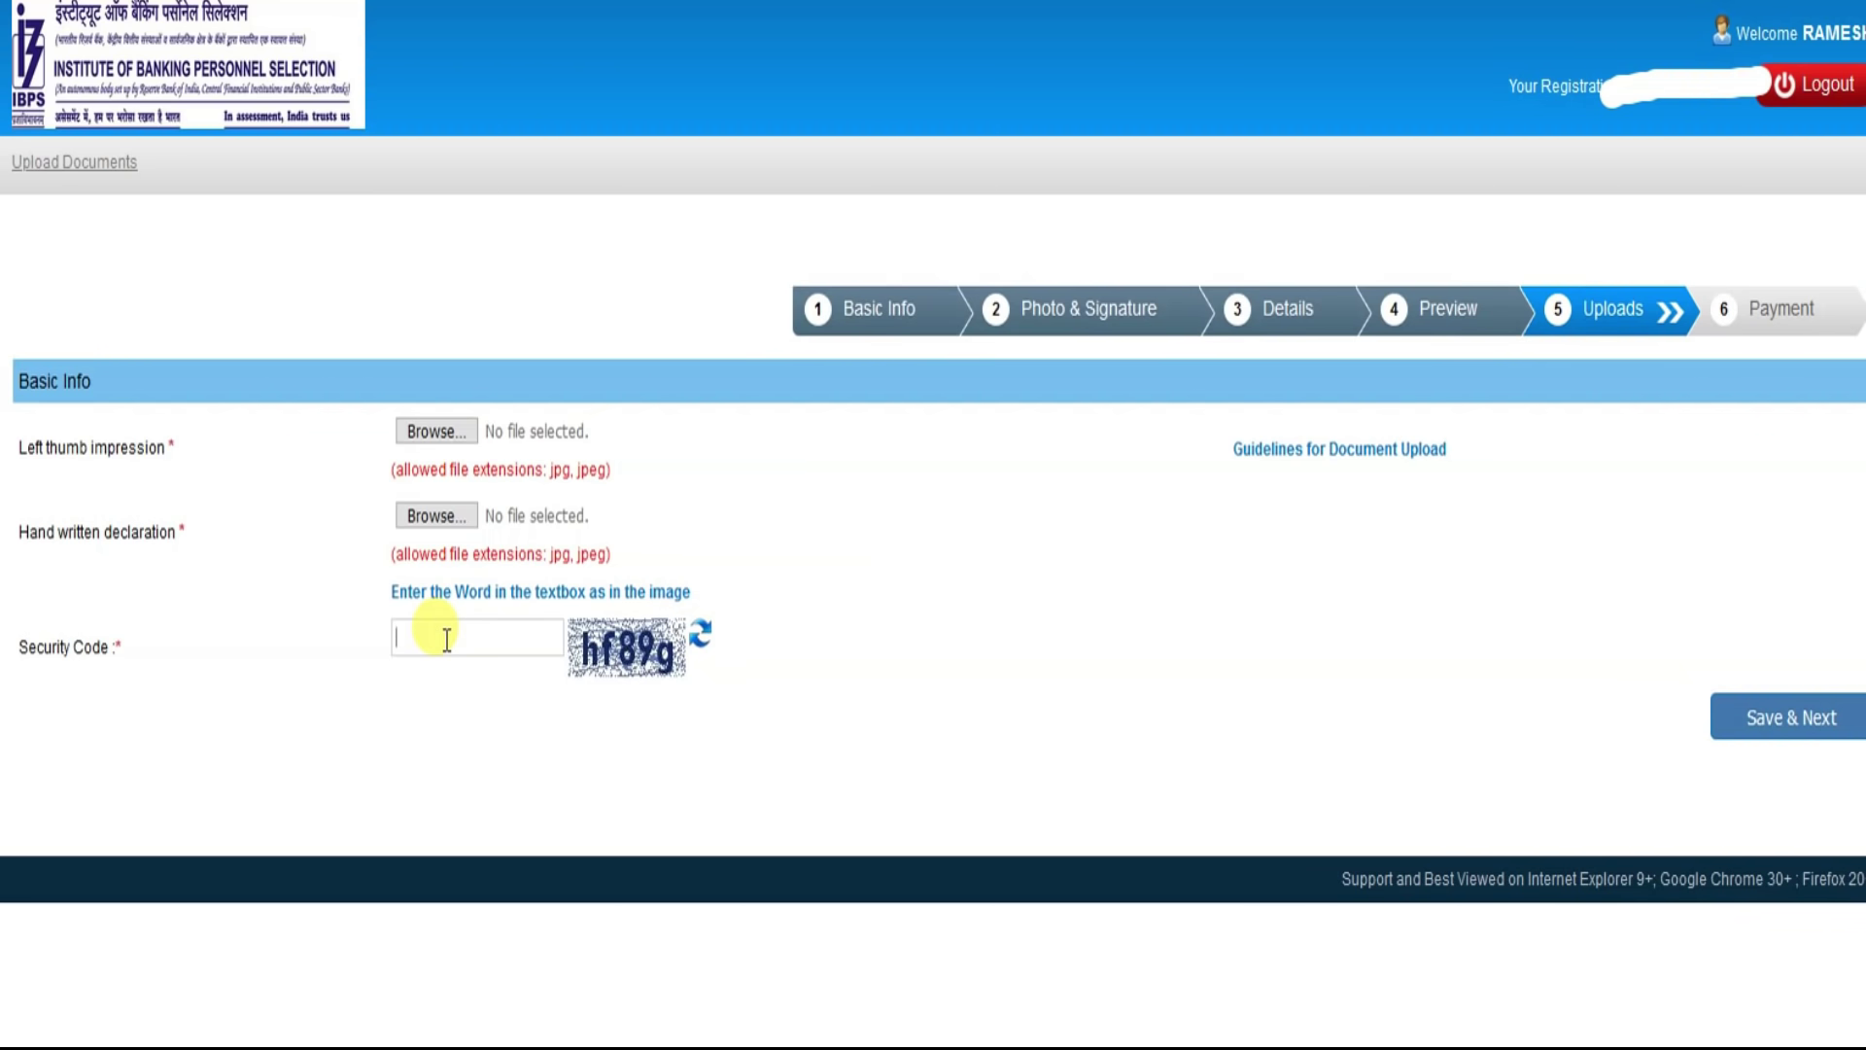
type("hf89g")
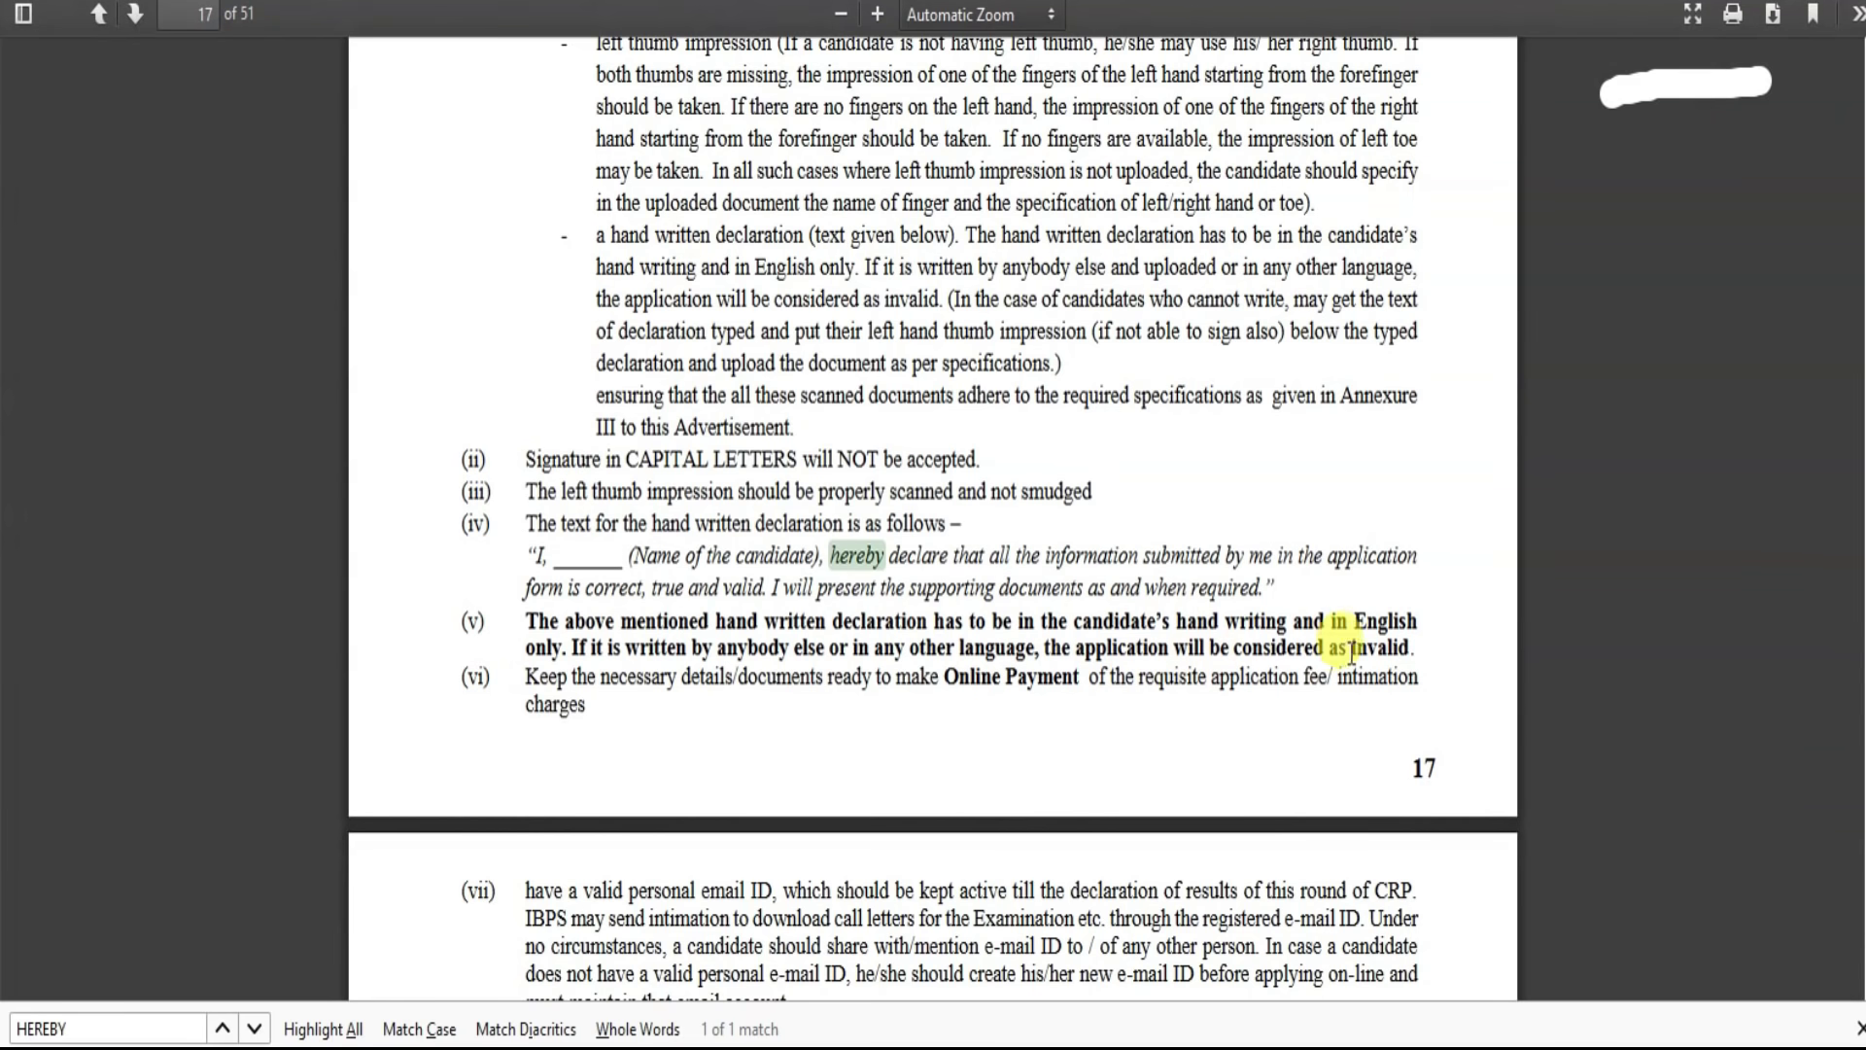
Step: Highlight the PDF rule that declarations in other languages are invalid
left_click_drag(1409, 643, 809, 648)
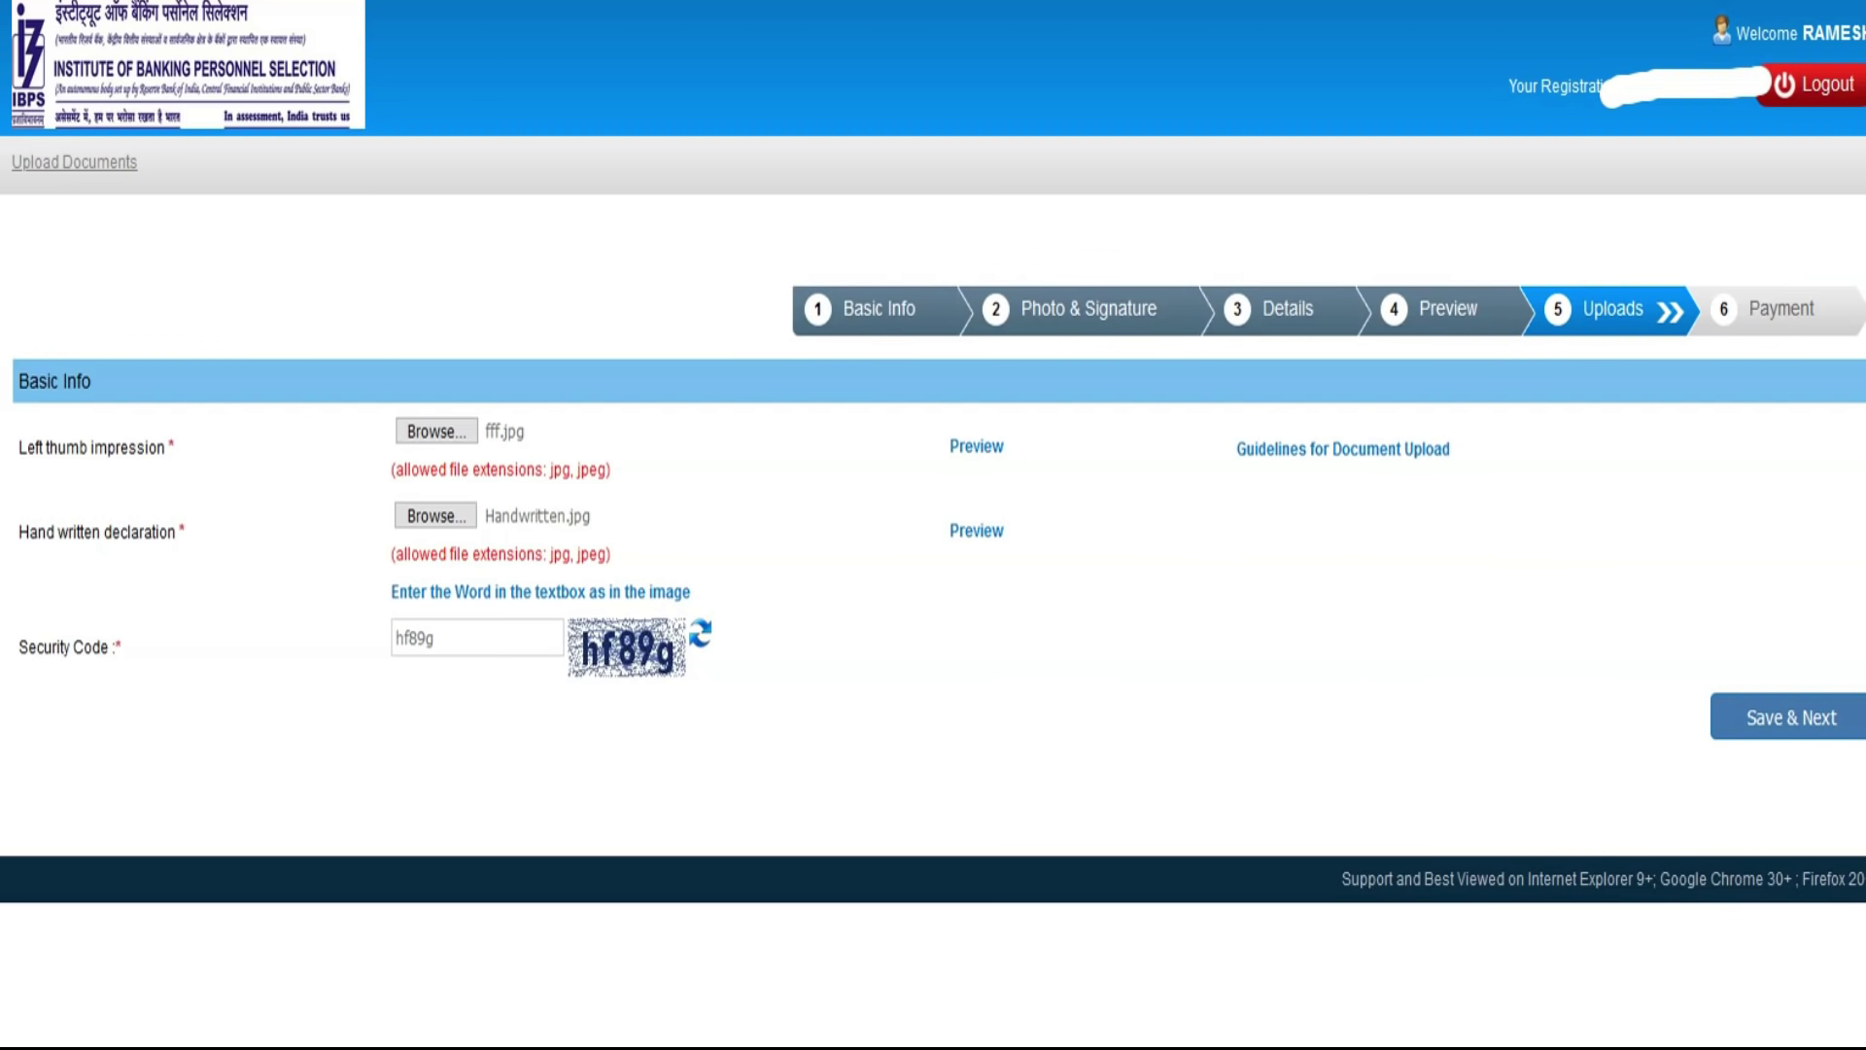
Step: Save the uploads and enter the Payment page security code for the ₹850.00 fee
left_click(661, 481)
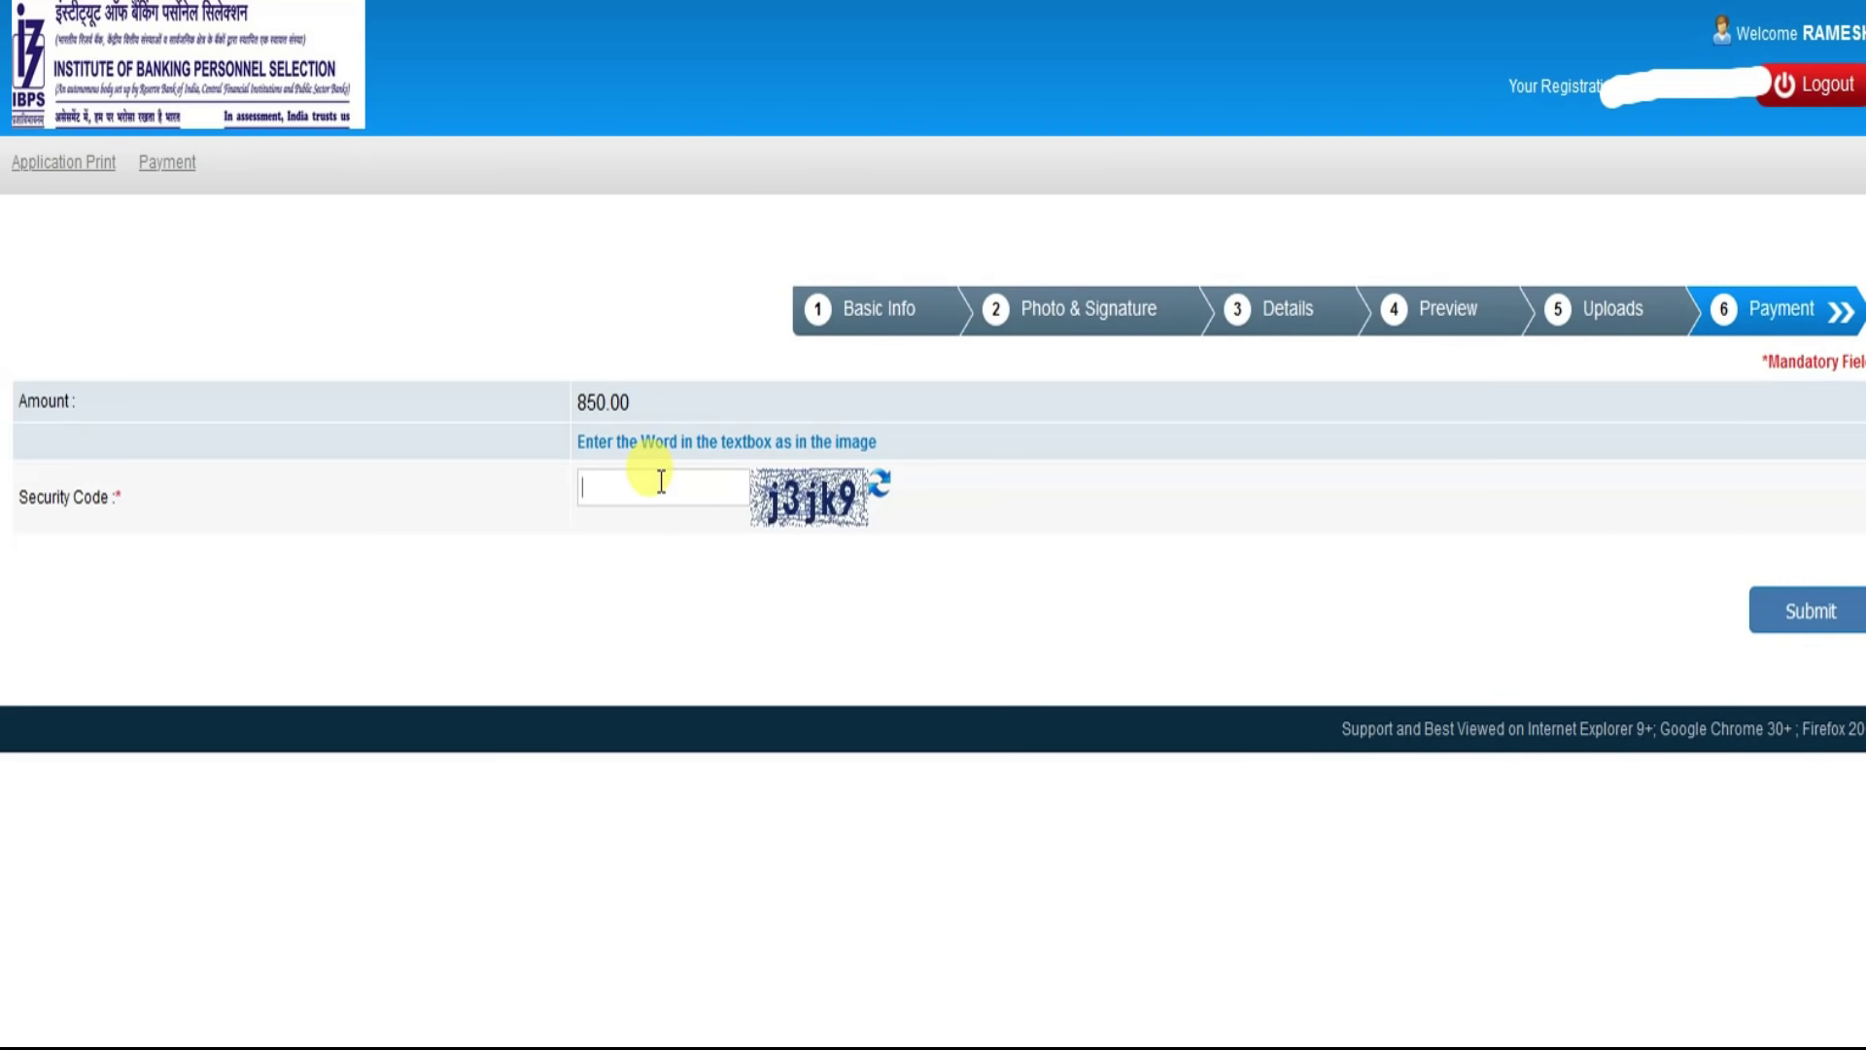
type("j3jk9")
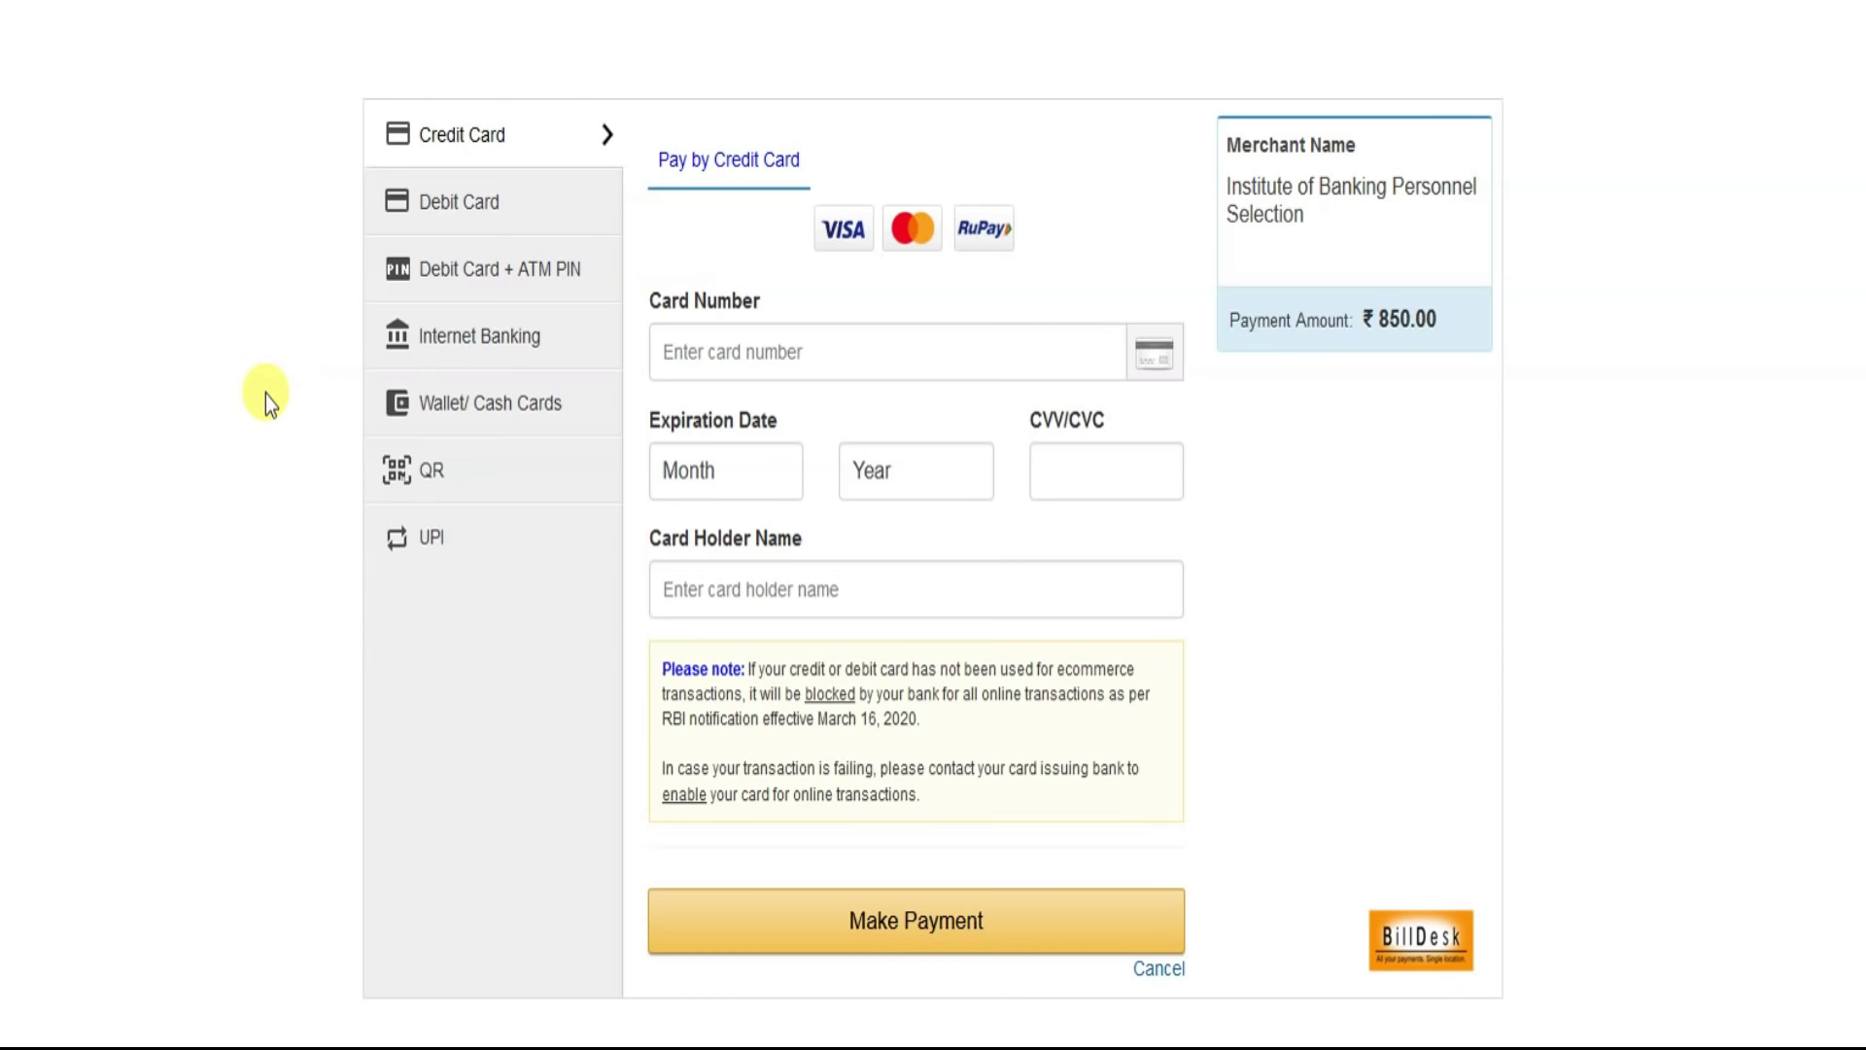
Step: Preview the Debit Card, ATM PIN, Internet Banking, Wallet, QR and UPI payment options
left_click(468, 206)
left_click(500, 274)
left_click(504, 345)
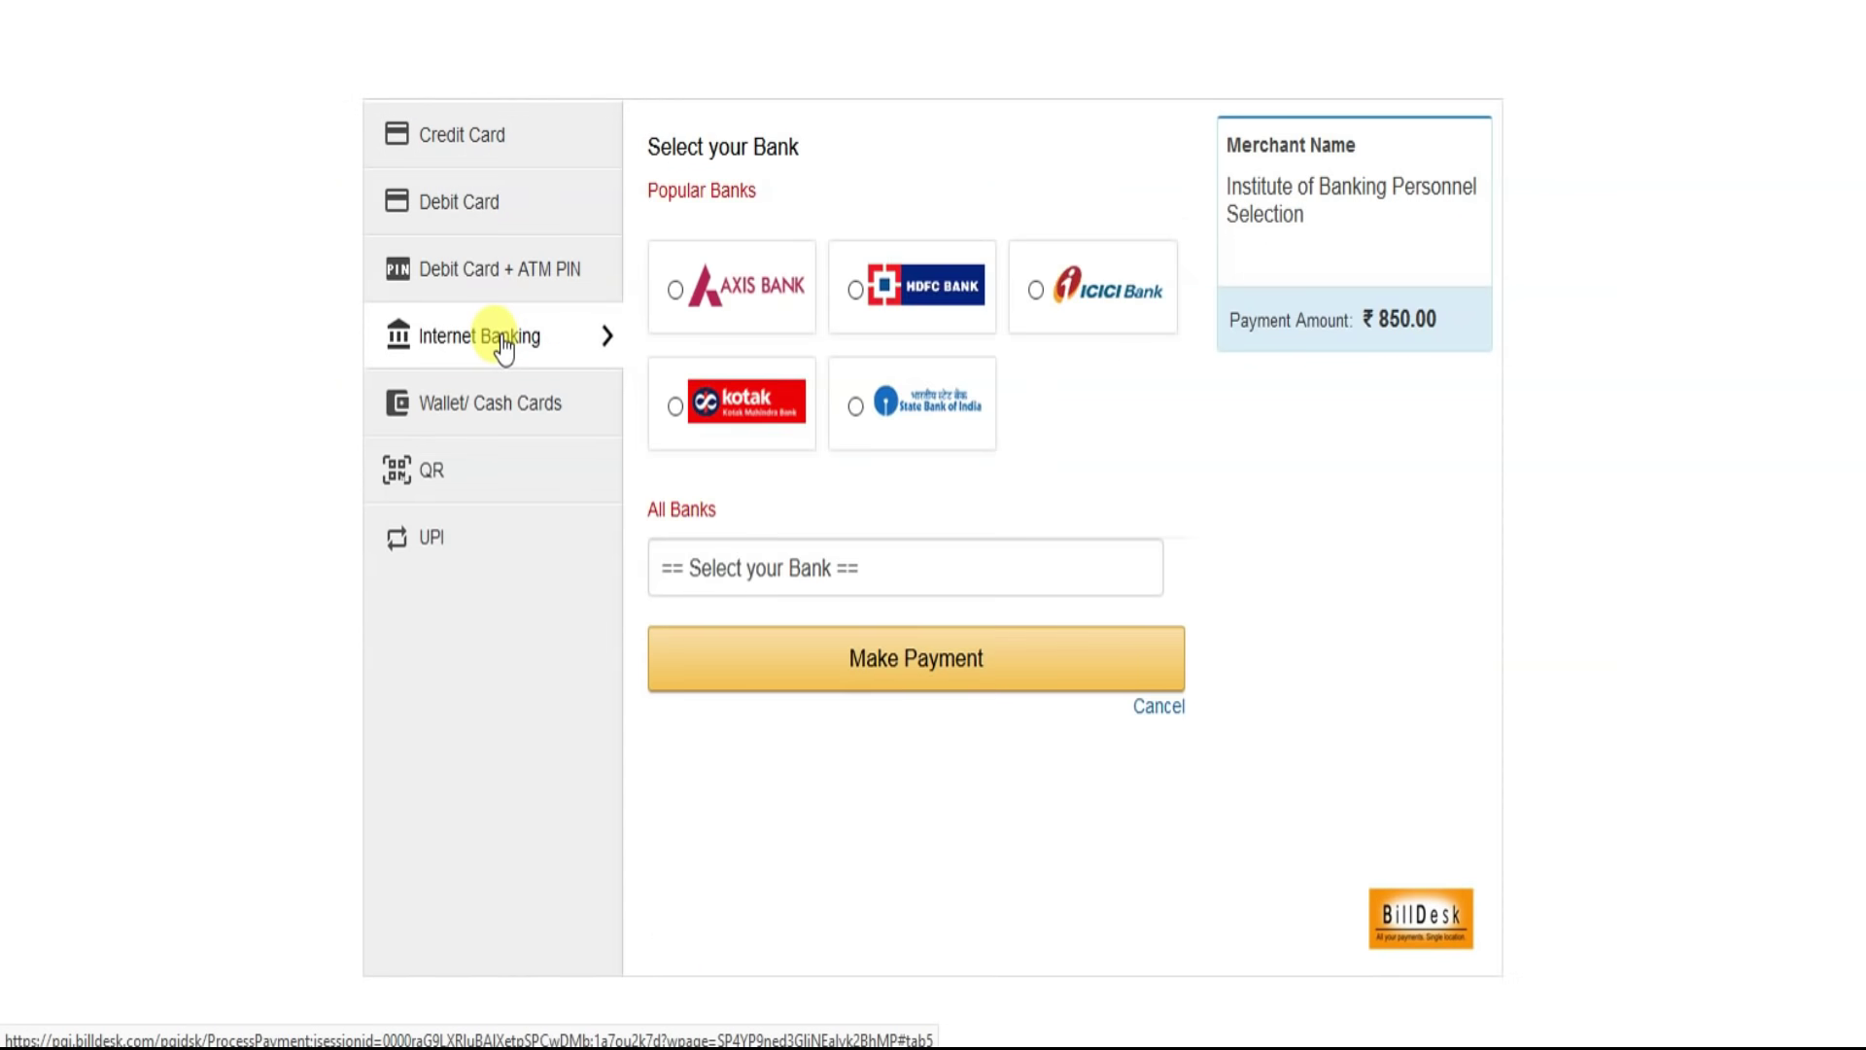
left_click(482, 406)
left_click(434, 477)
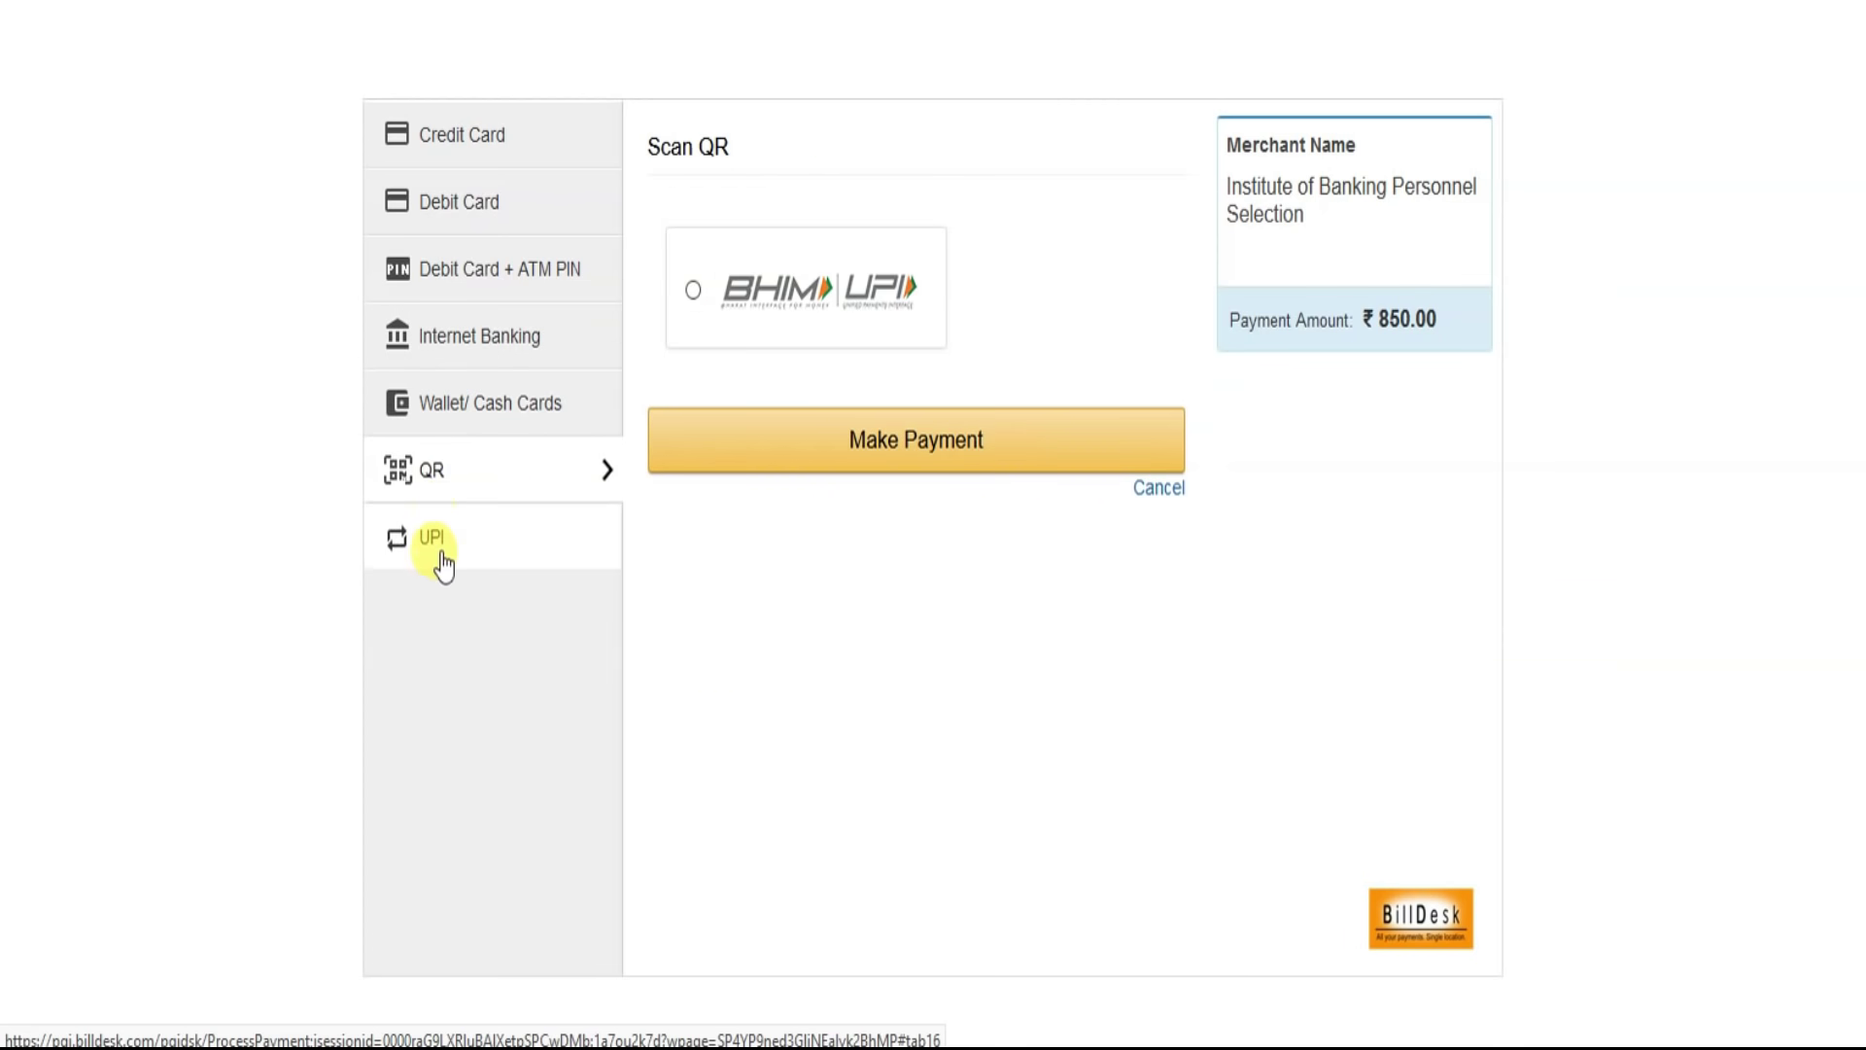
left_click(434, 543)
Step: Revisit Debit Card, ATM PIN and Internet Banking, then settle on Wallet / Cash Cards
left_click(465, 209)
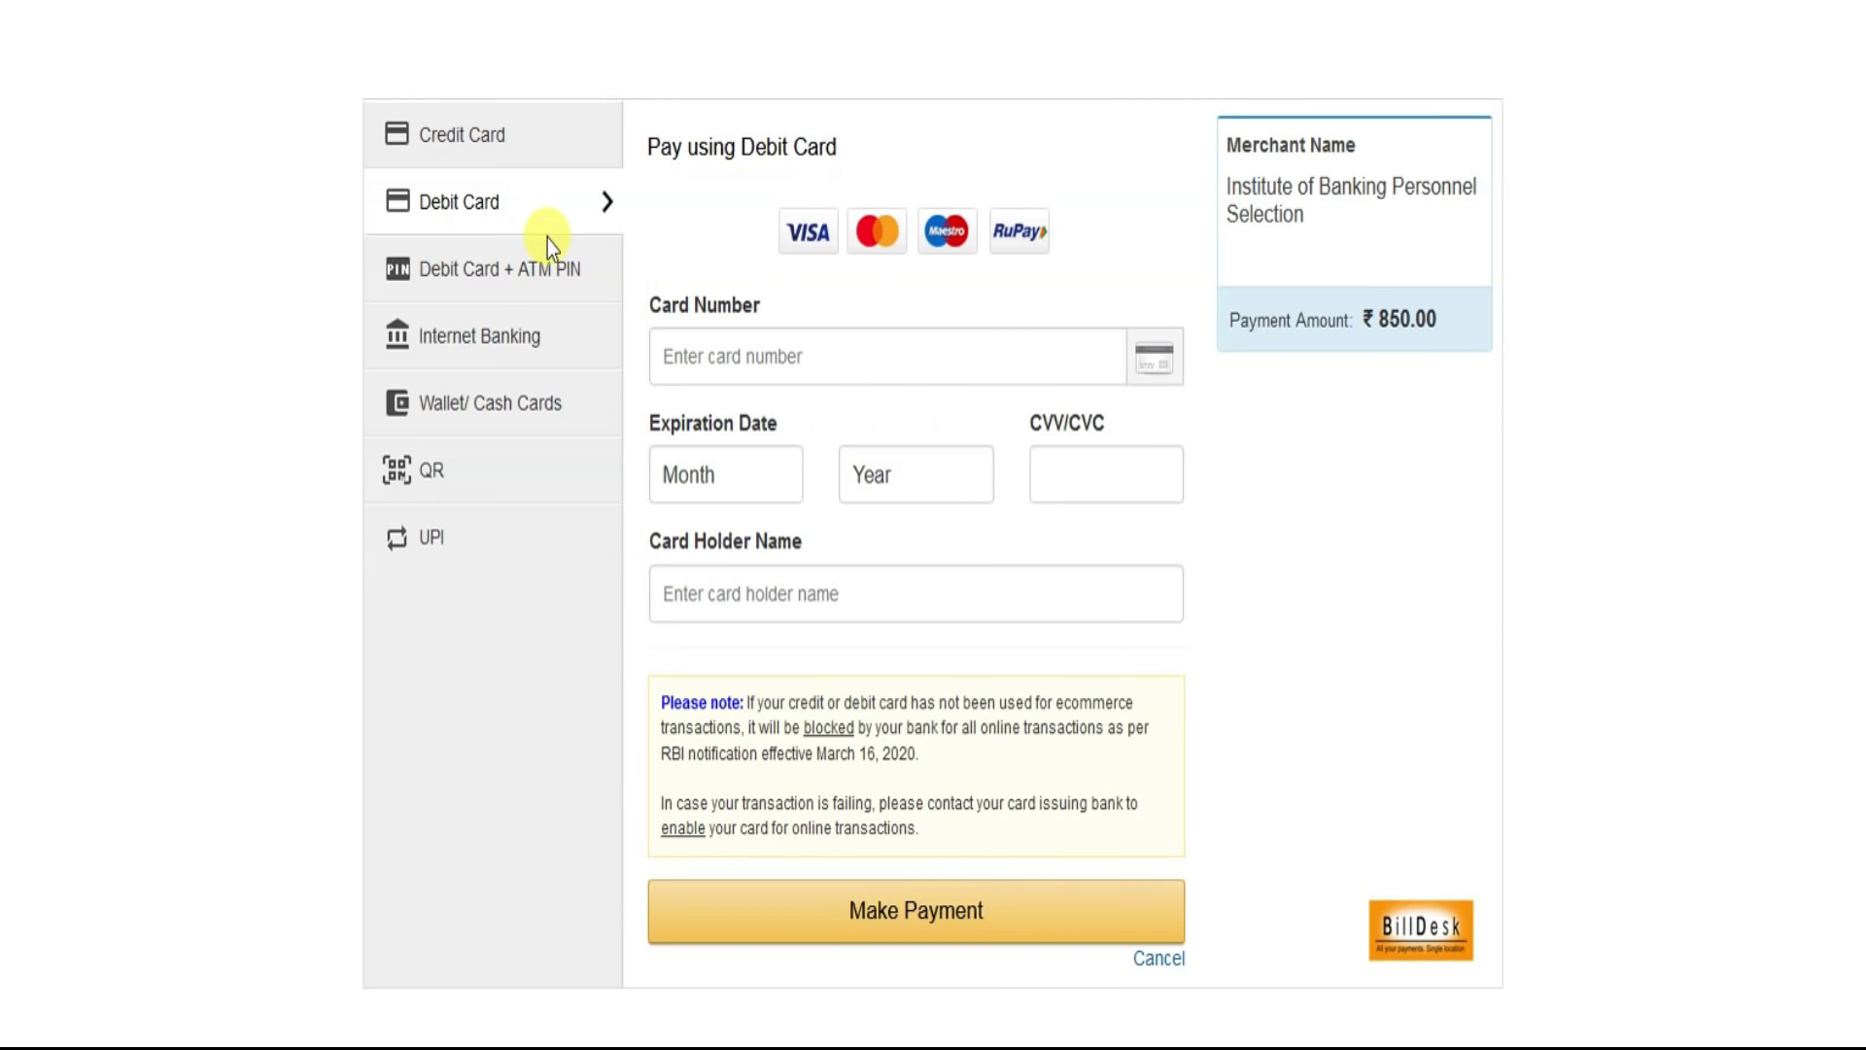
left_click(542, 277)
left_click(528, 341)
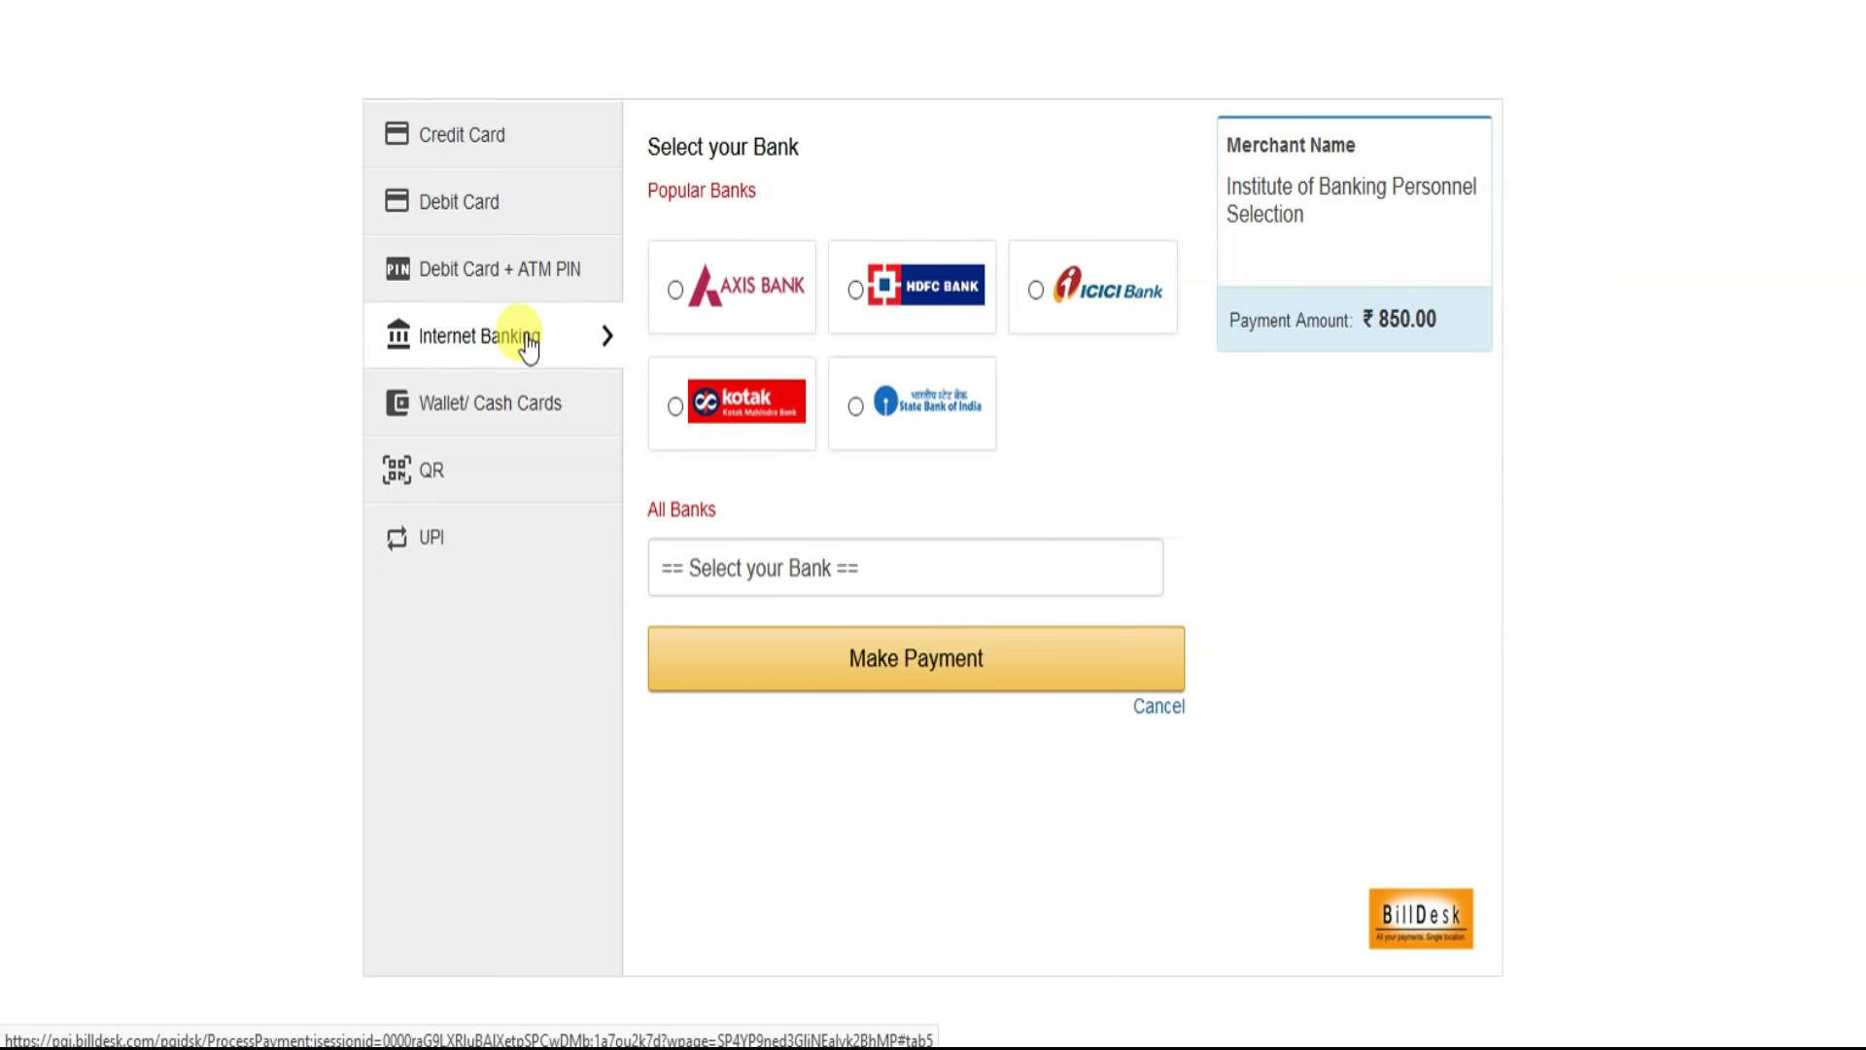
left_click(508, 402)
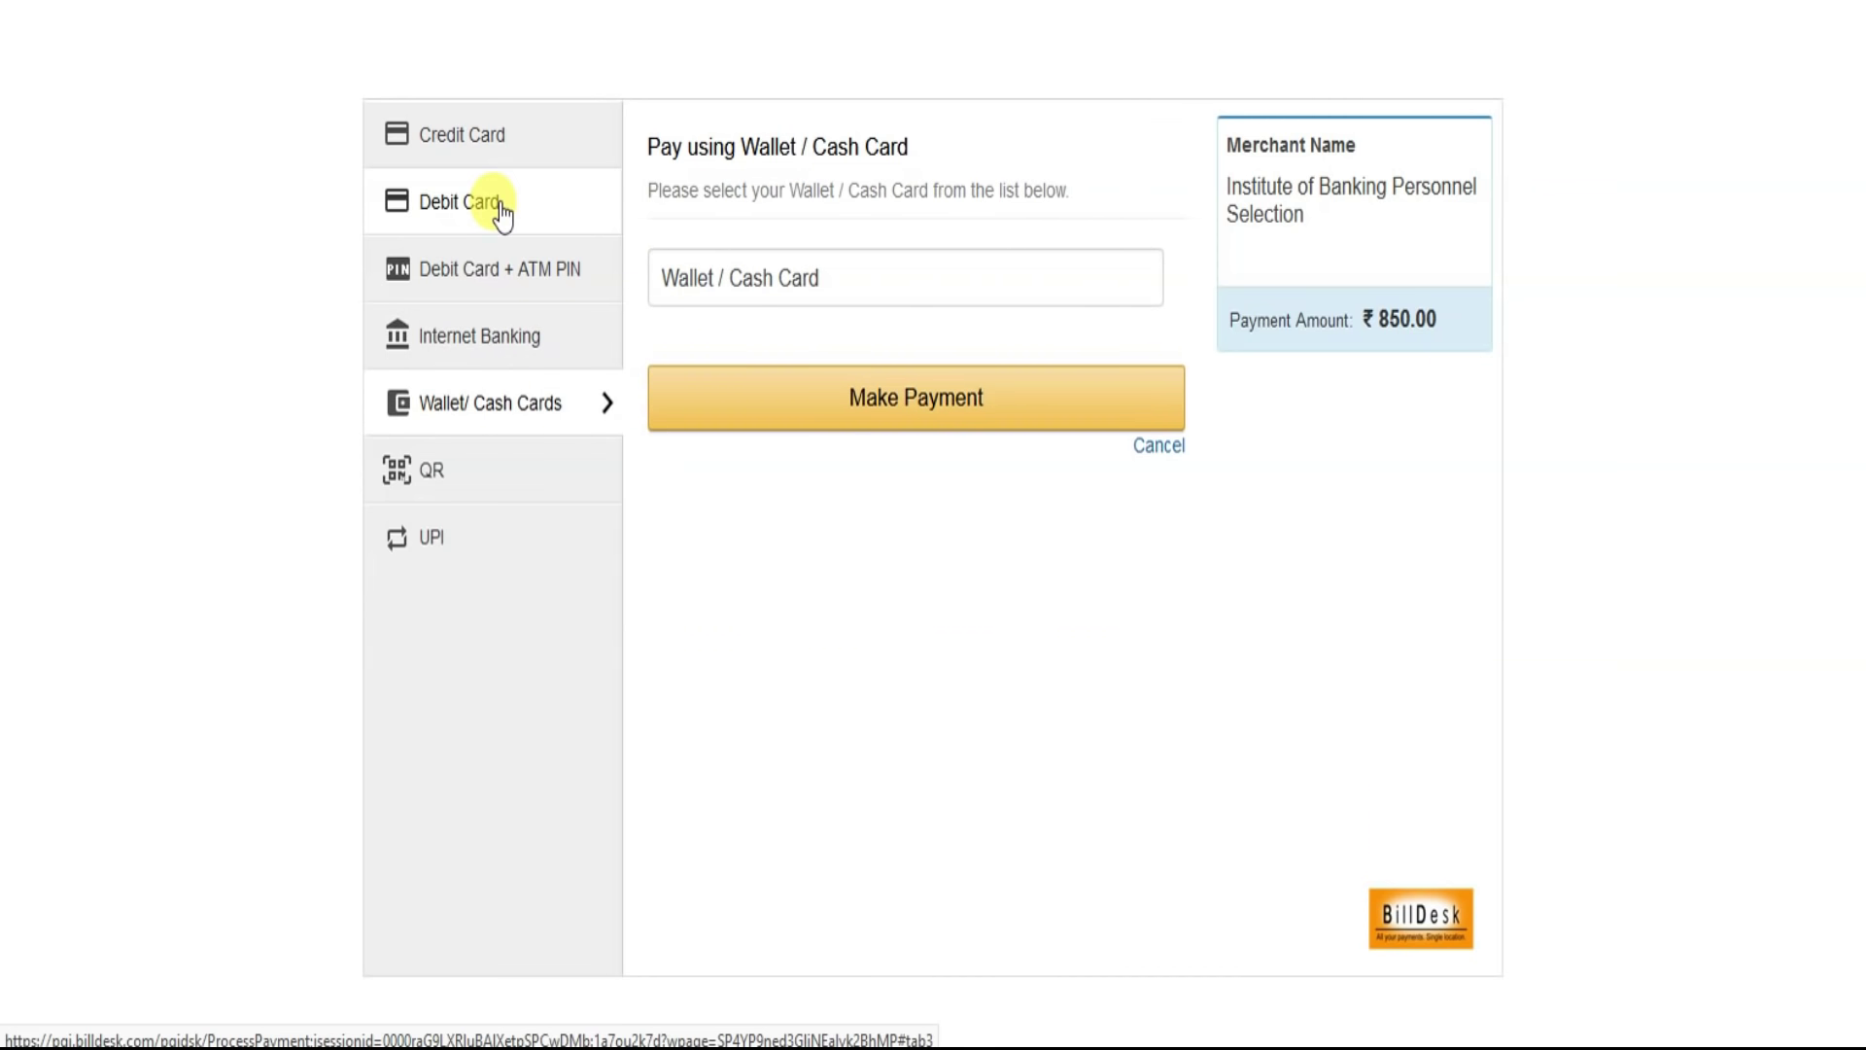